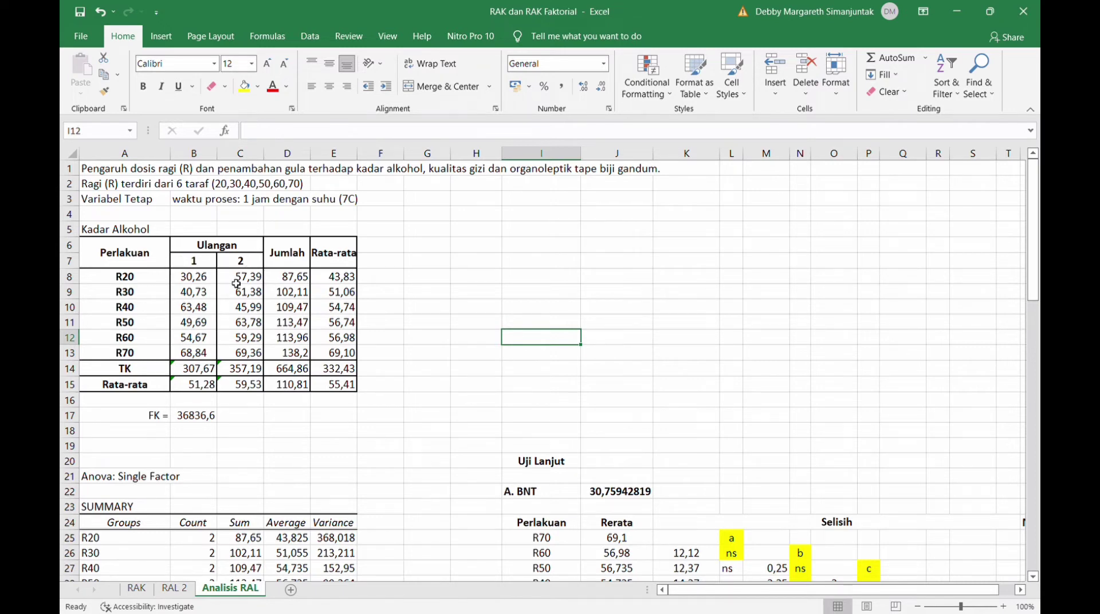
Review the SUM formula for R20 in the Jumlah column and try filling it down to R70.
click(303, 279)
double_click(303, 279)
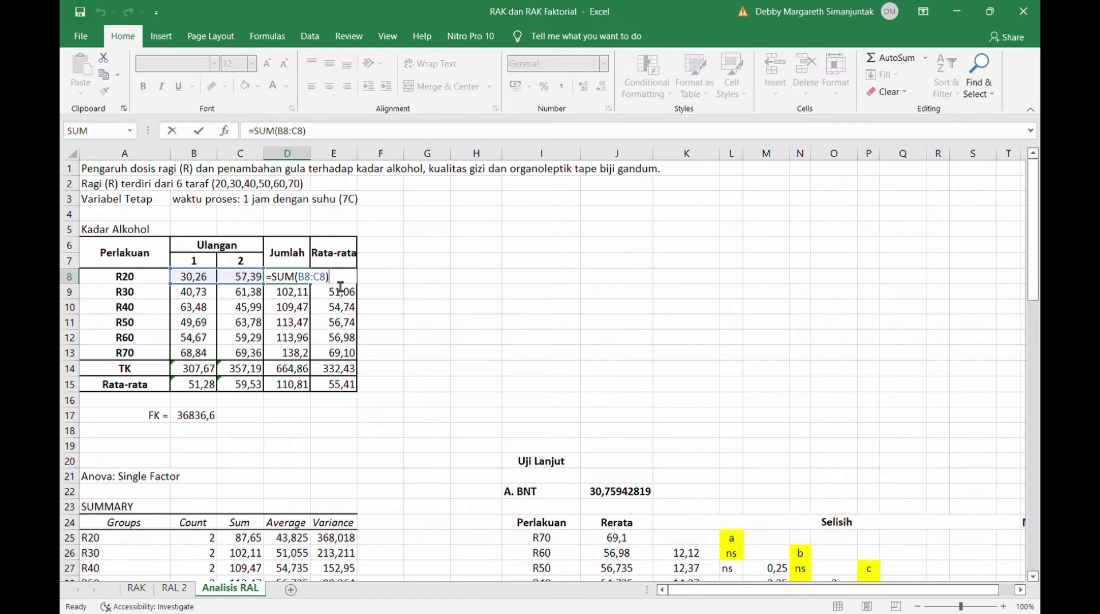
key(ctrl+Return)
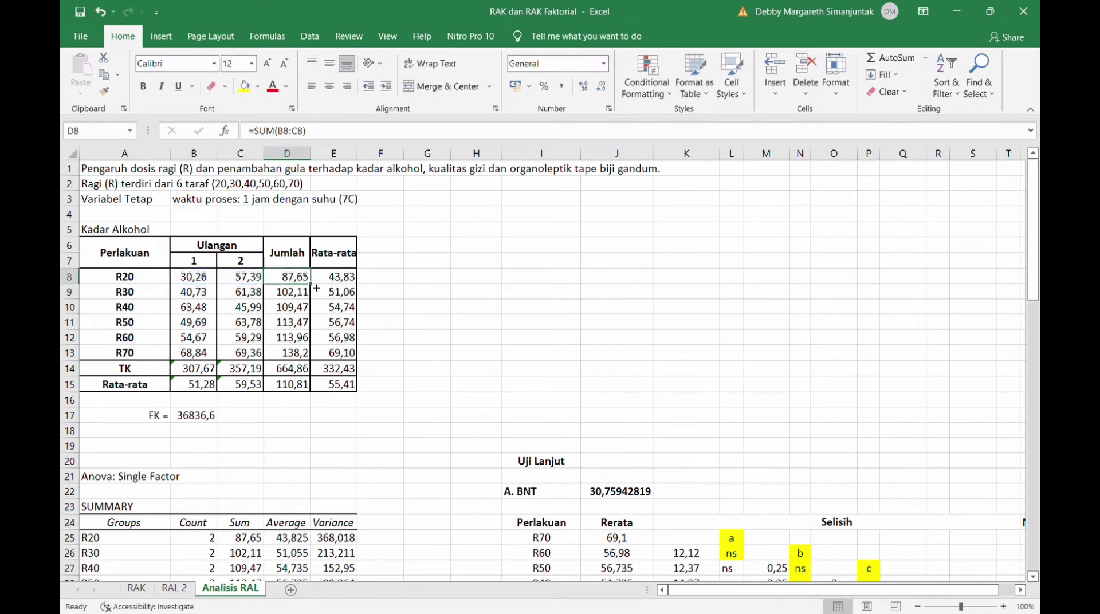
drag(311, 284, 308, 359)
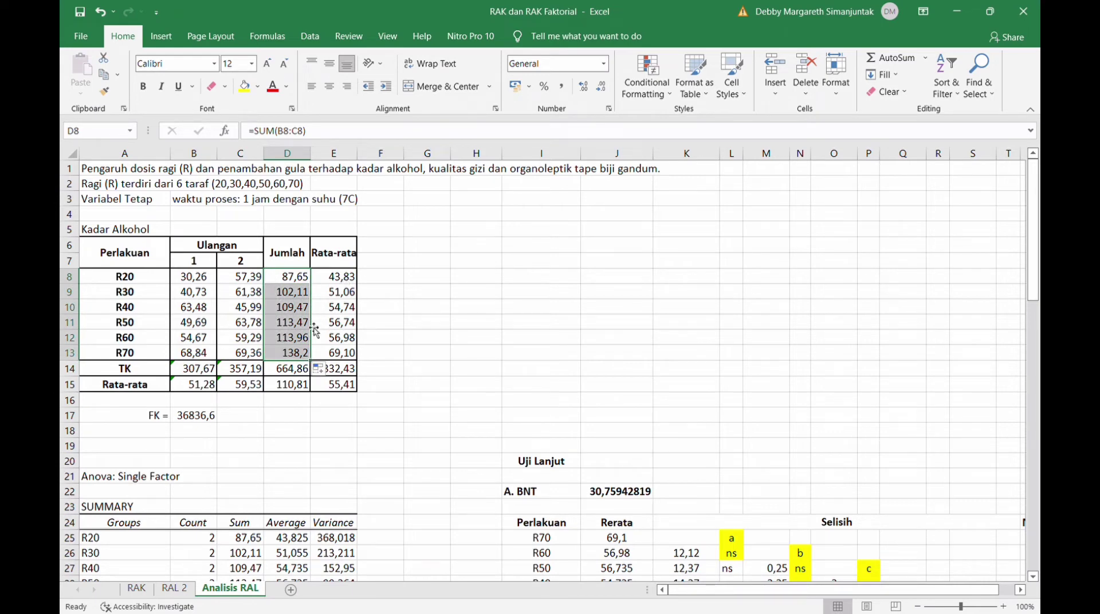
click(345, 314)
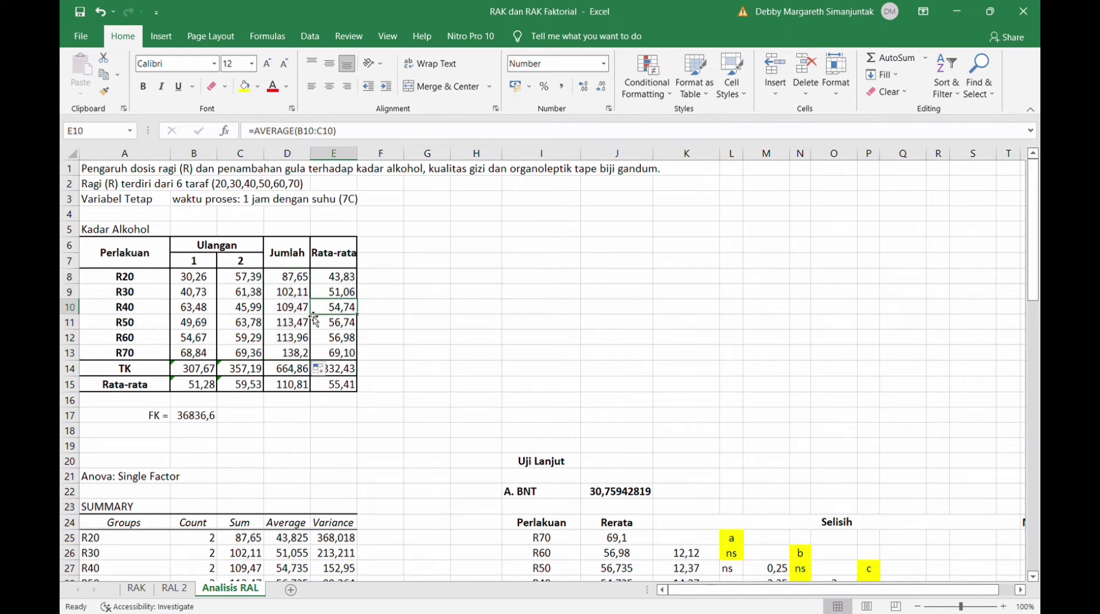
key(ctrl+z)
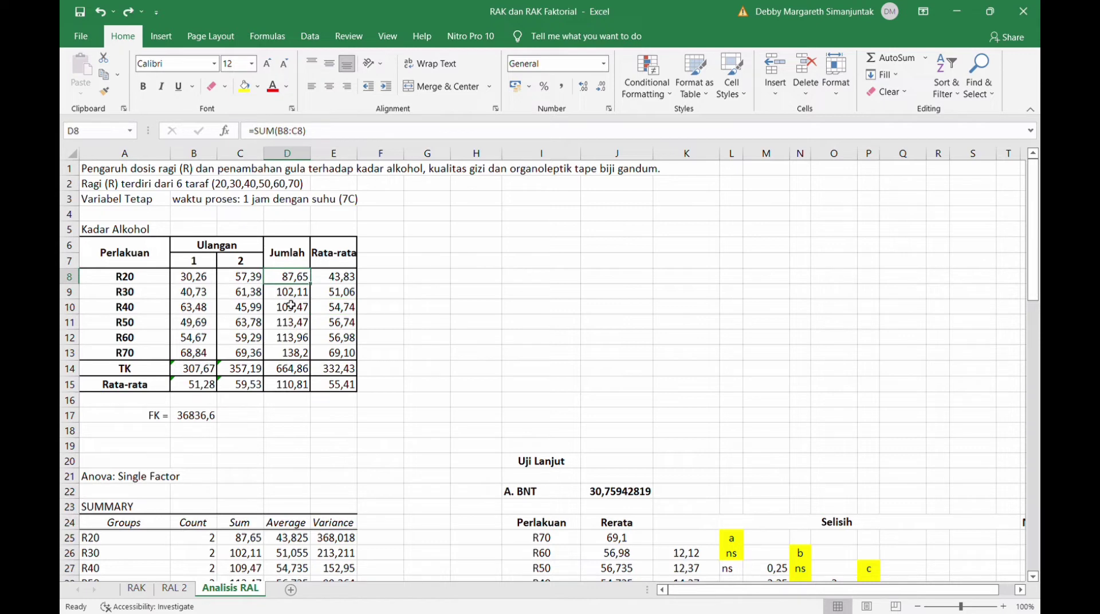
Check the formula =AVERAGE(B8:C8) for R20 in the Rata-rata column and fill it down through R70.
click(348, 279)
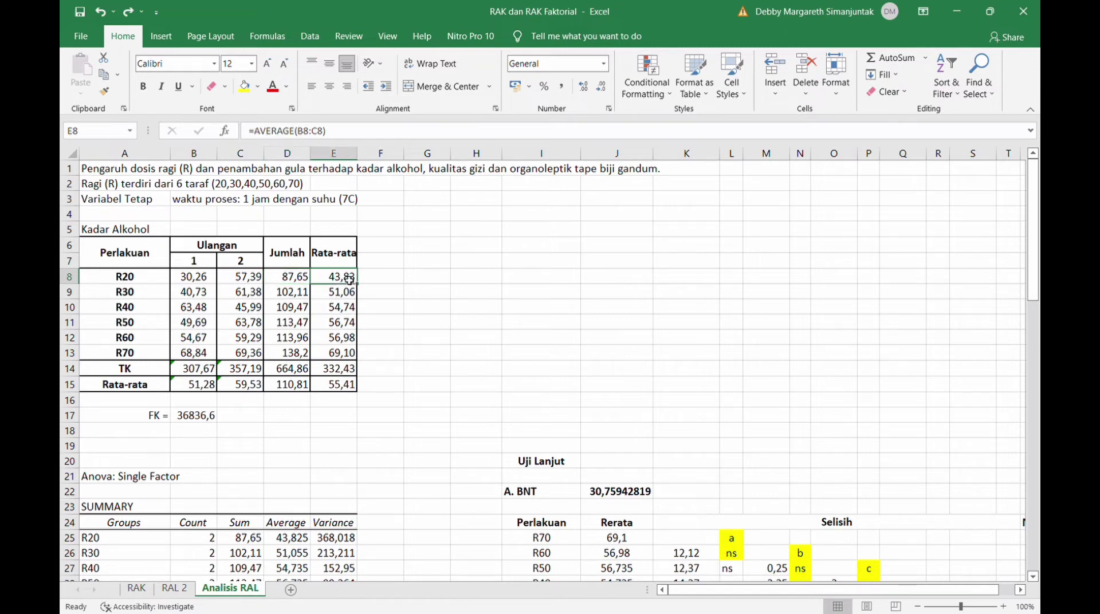
double_click(346, 279)
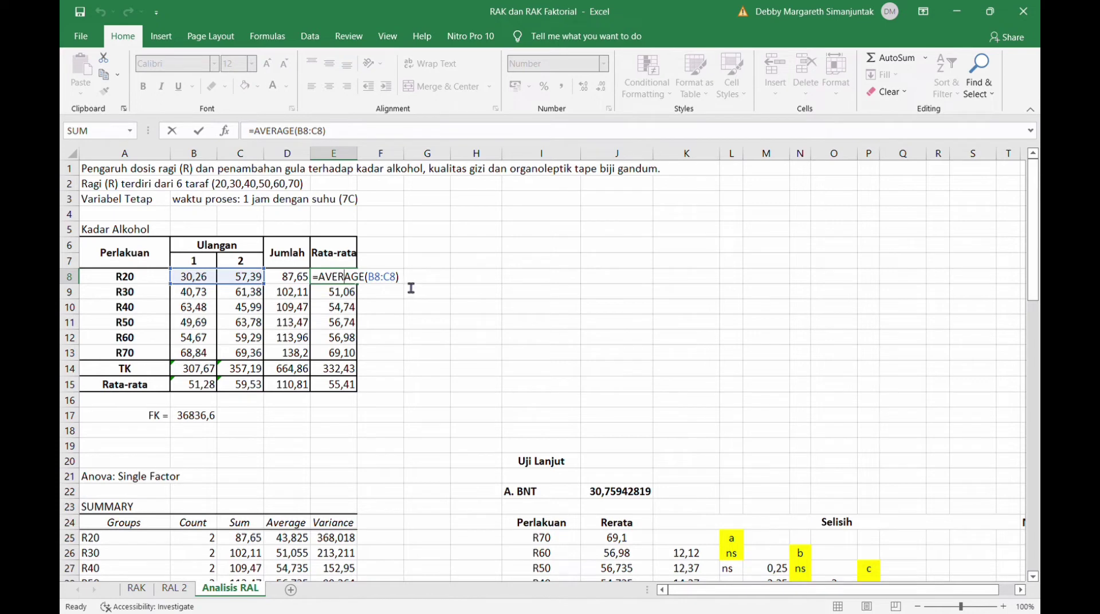
key(Return)
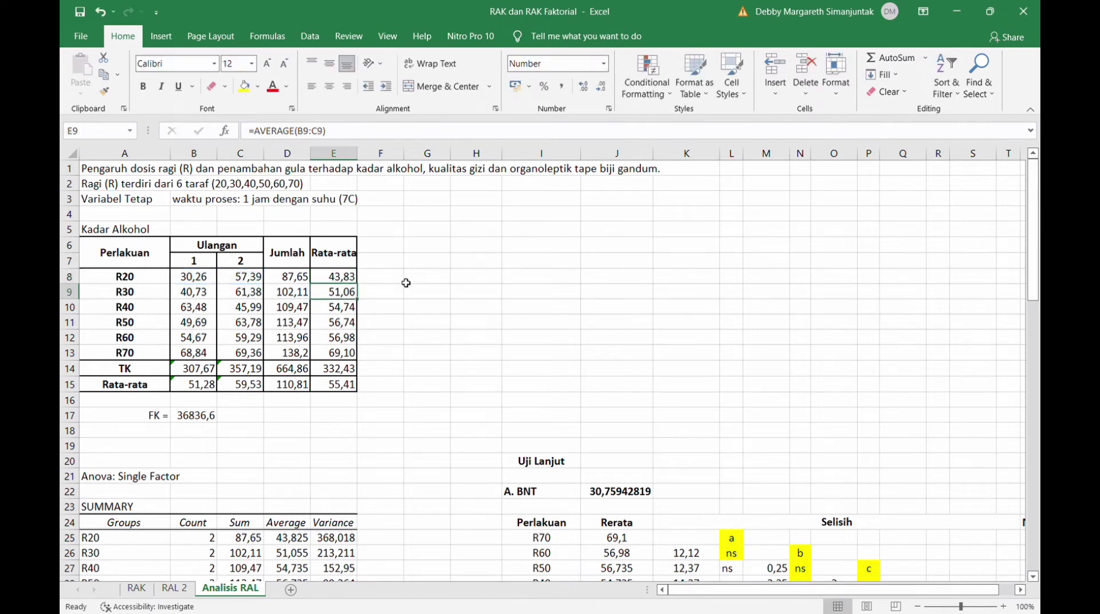
click(350, 277)
drag(357, 284, 357, 361)
click(414, 334)
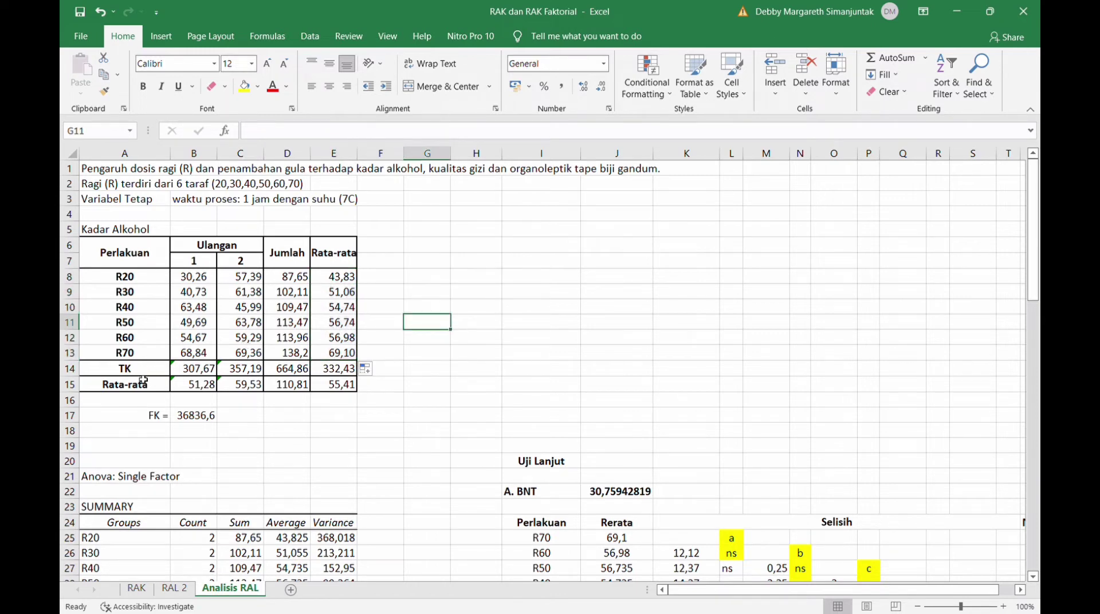
Check the formula =SUM(B8:B13) in the TK row and fill it across to the Rata-rata column.
click(201, 372)
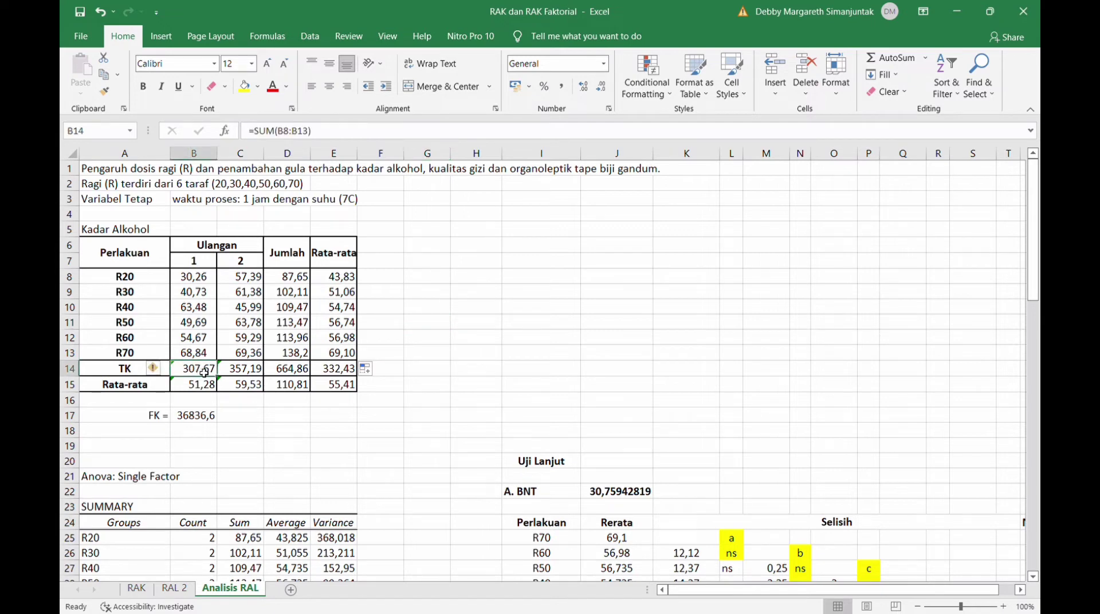
double_click(201, 371)
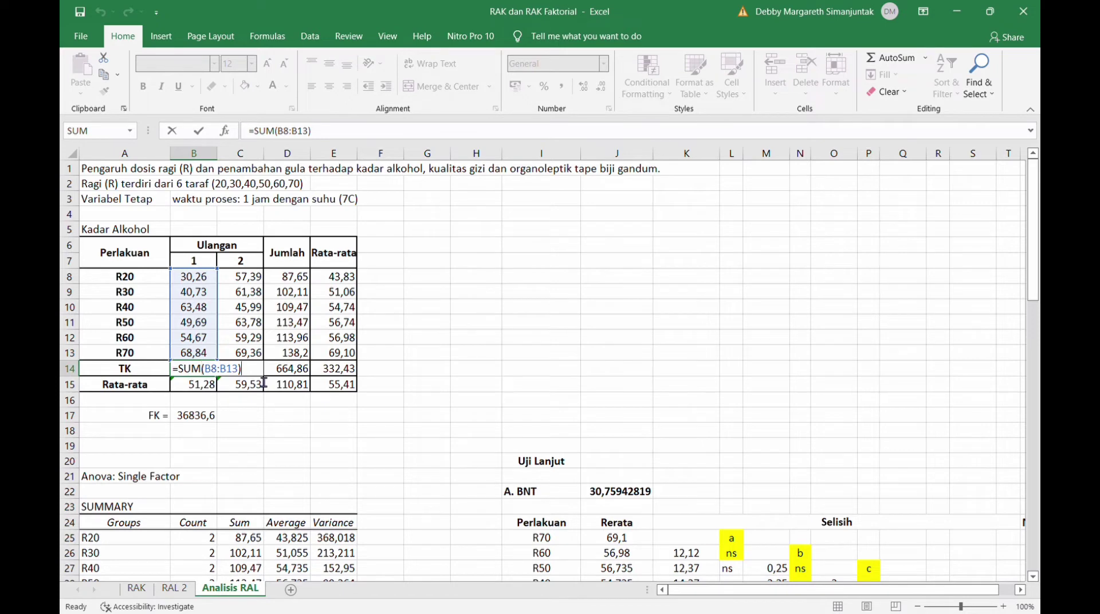
key(Return)
click(204, 373)
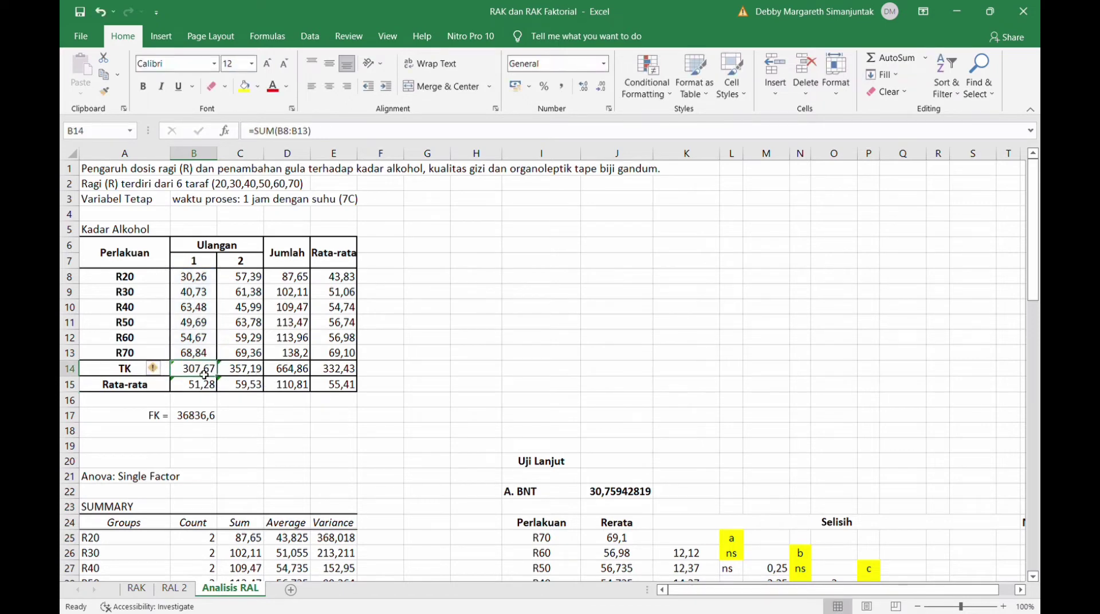
drag(220, 378, 358, 383)
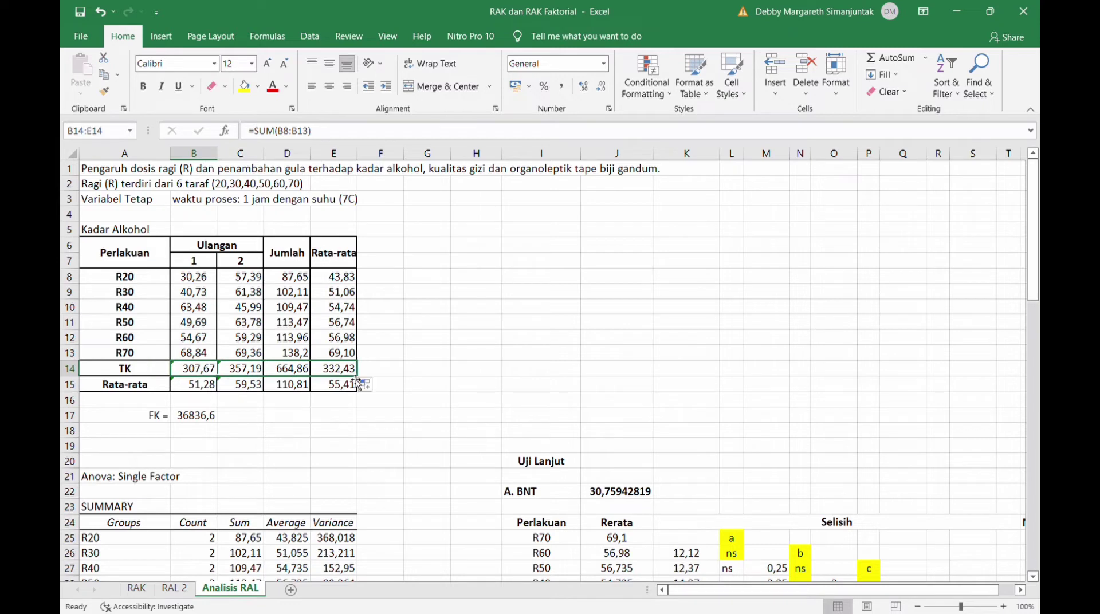
click(261, 405)
Check the formula =AVERAGE(B8:B13) in the Rata-rata row and fill it across through column E.
double_click(192, 389)
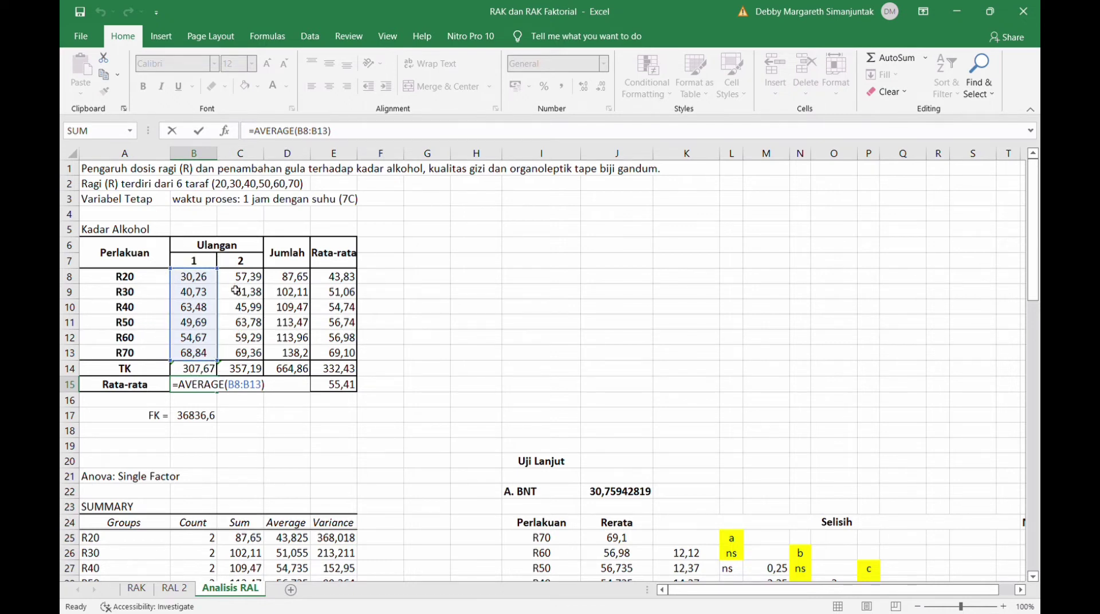
key(Return)
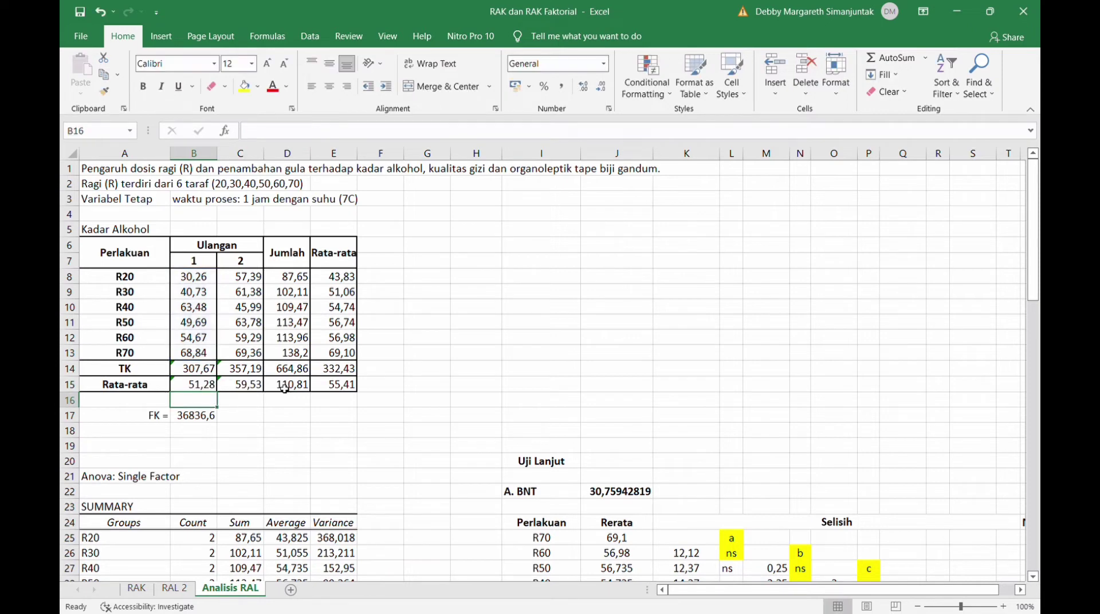
click(211, 386)
drag(215, 391, 352, 386)
click(327, 434)
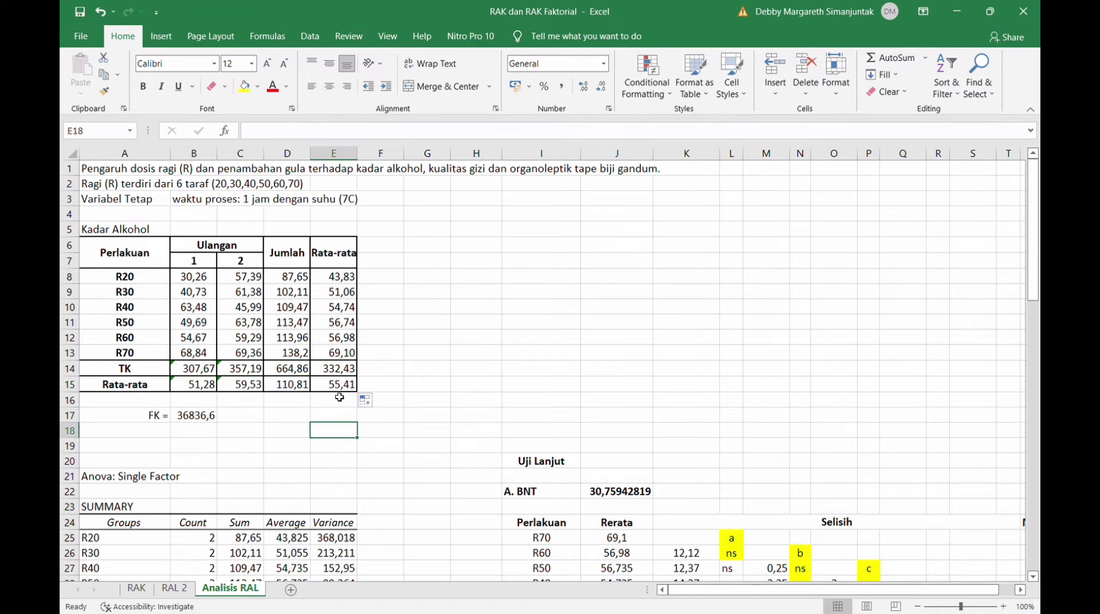
Examine the formula behind the FK correction factor in B17 and the cells it references.
scroll(326, 449, down, 1)
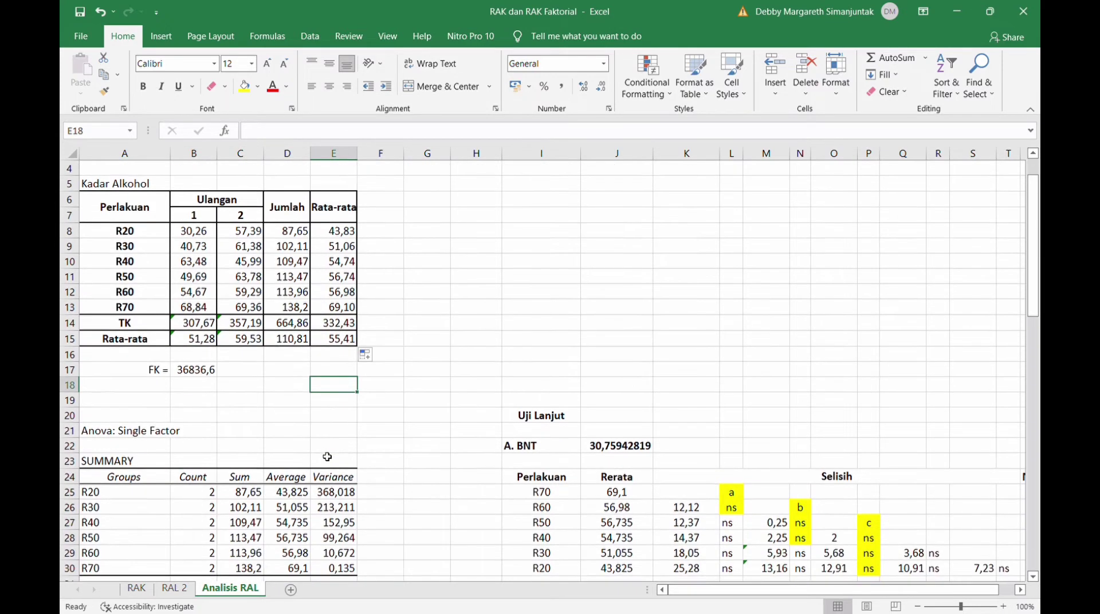
double_click(219, 372)
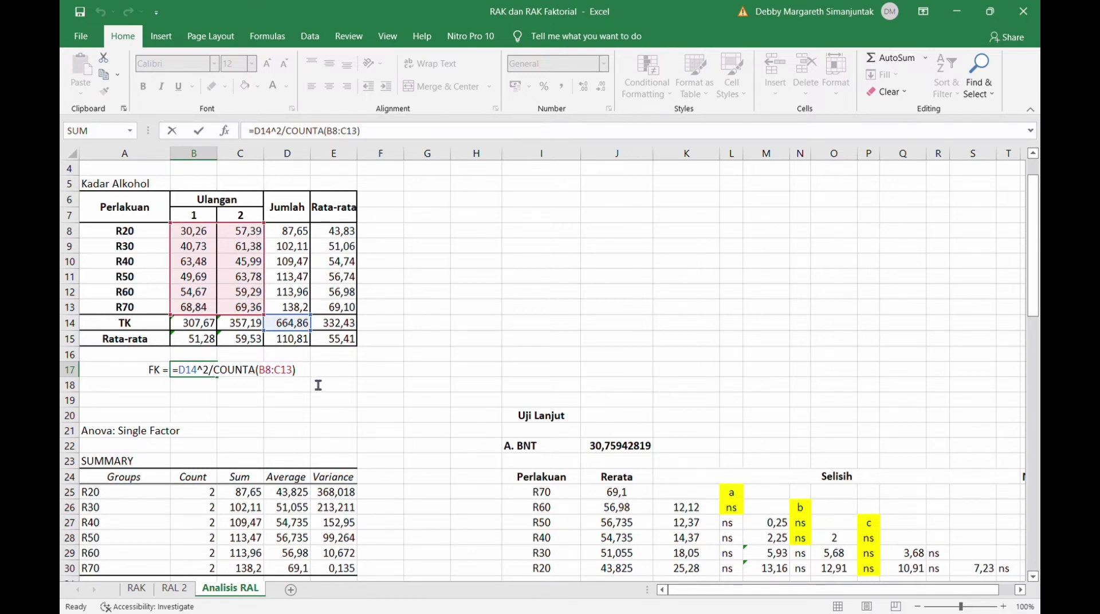
key(Return)
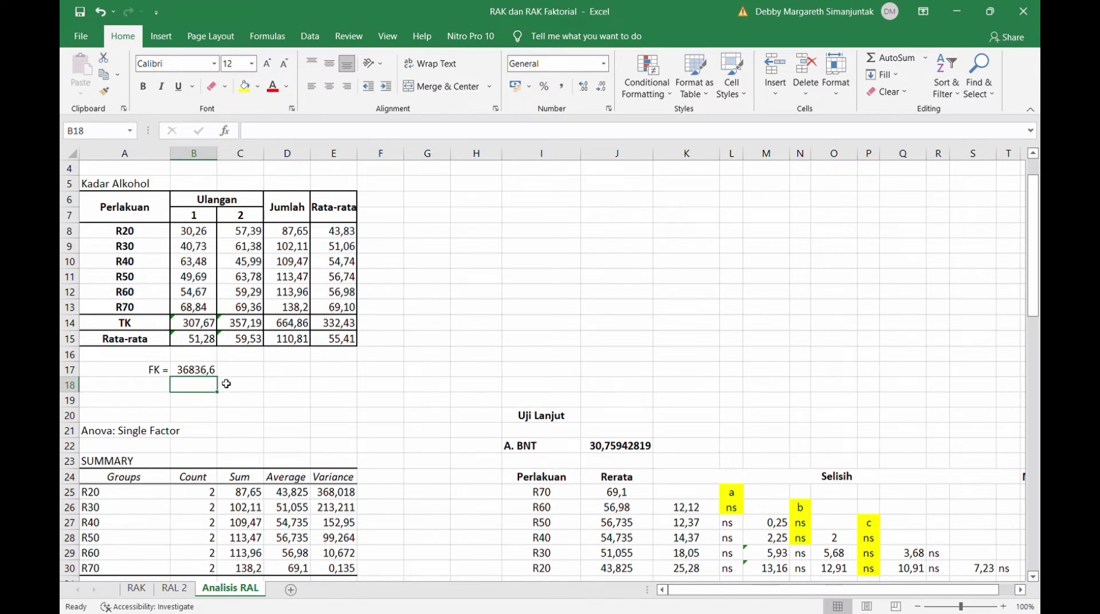
Review the data analysis input range A8:C13 for the single-factor ANOVA and its output tables.
scroll(226, 383, down, 3)
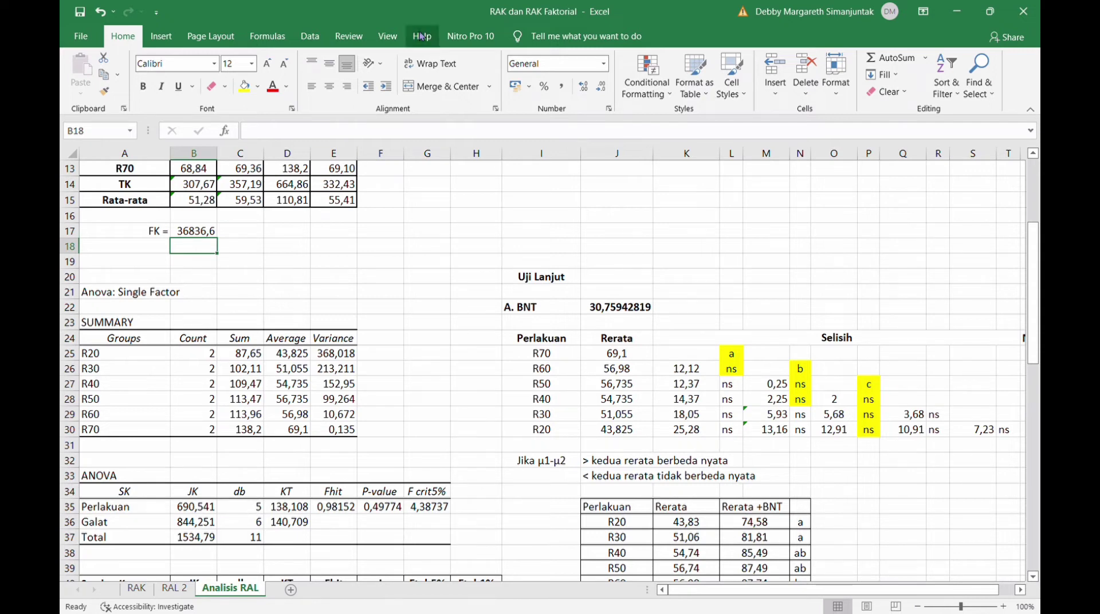
click(315, 43)
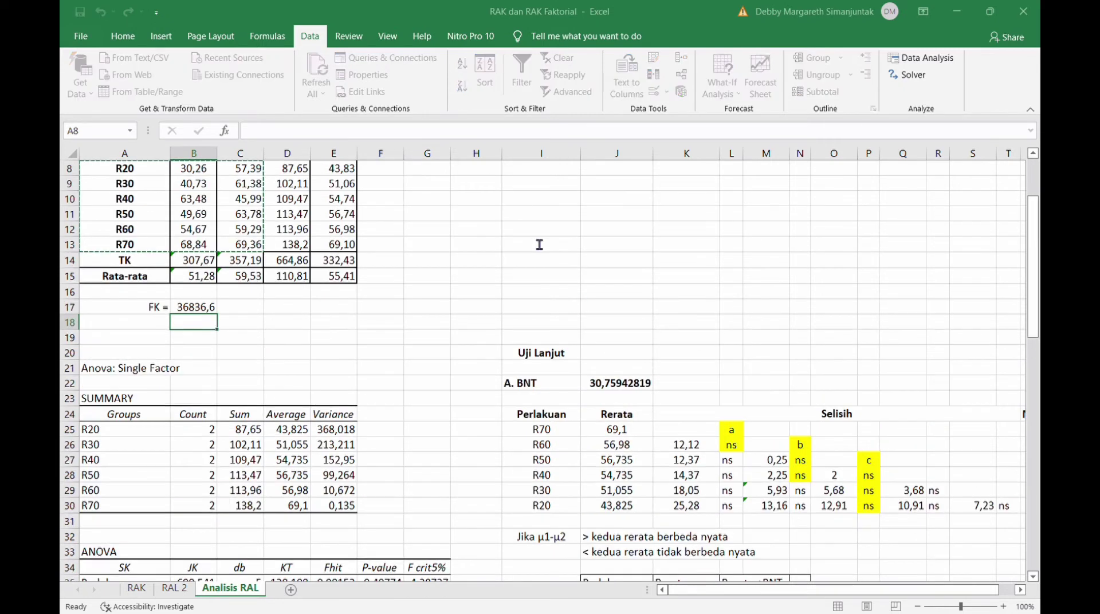
scroll(486, 192, up, 1)
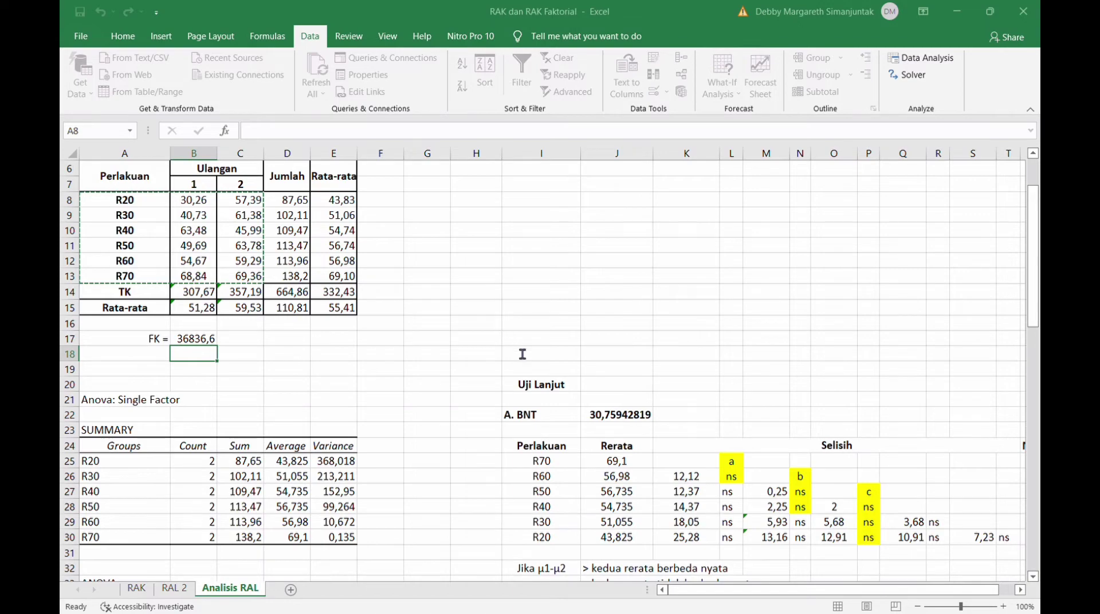
scroll(260, 434, down, 5)
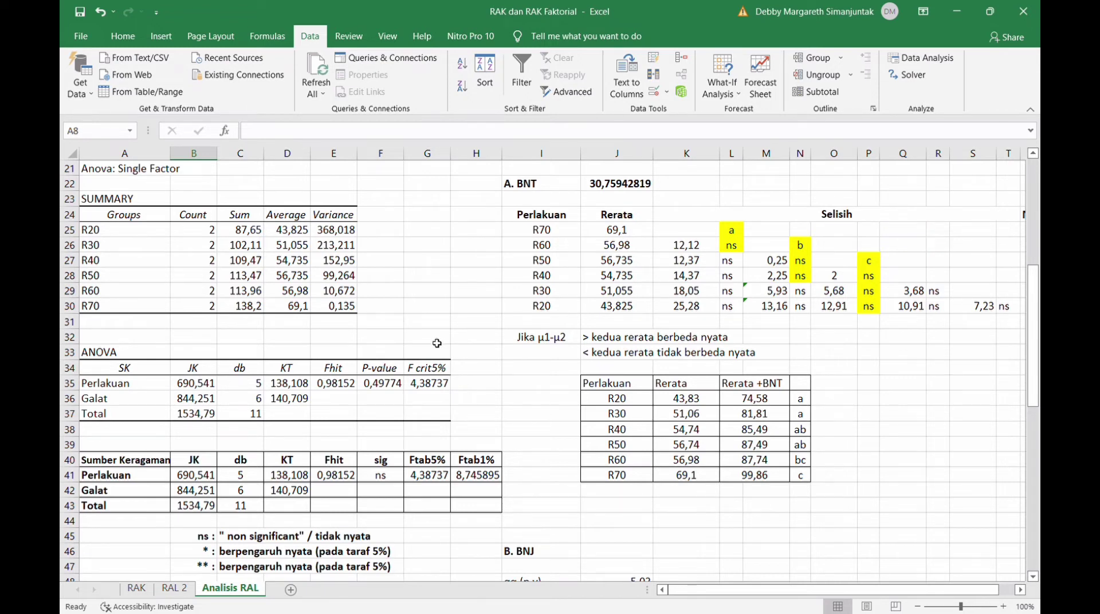
Examine the JK formula for Total in the Sumber Keragaman table and trace its referenced data cells.
scroll(437, 343, down, 1)
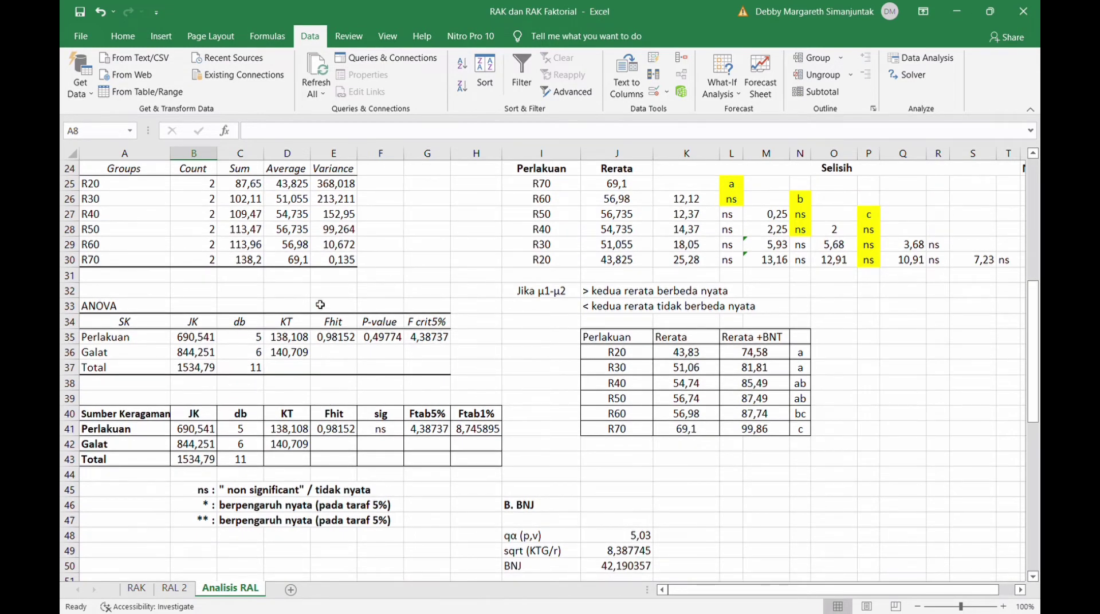
scroll(405, 383, down, 1)
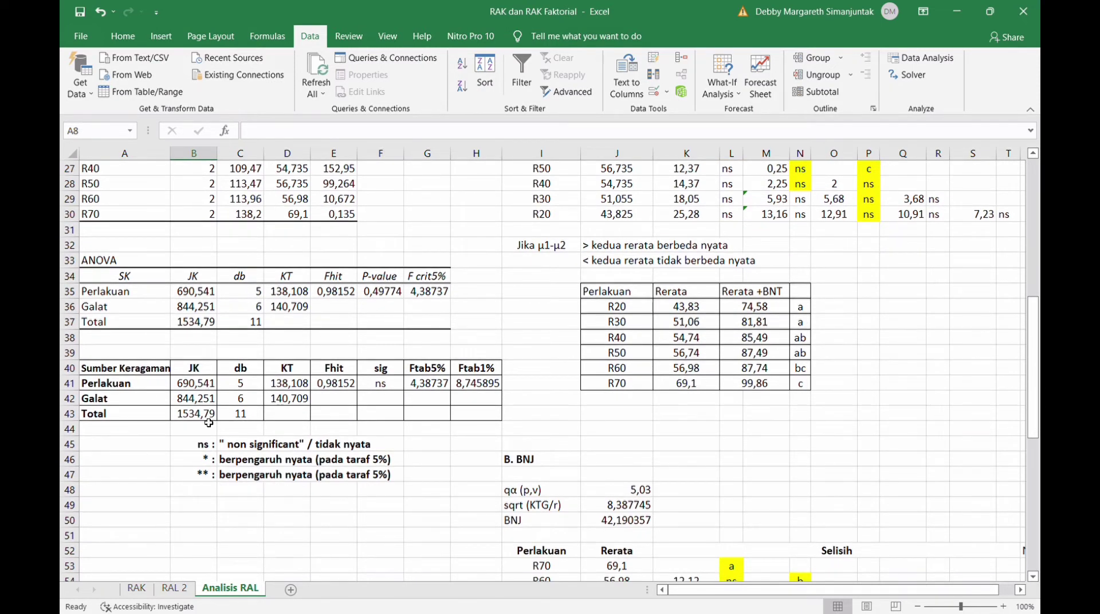
click(210, 416)
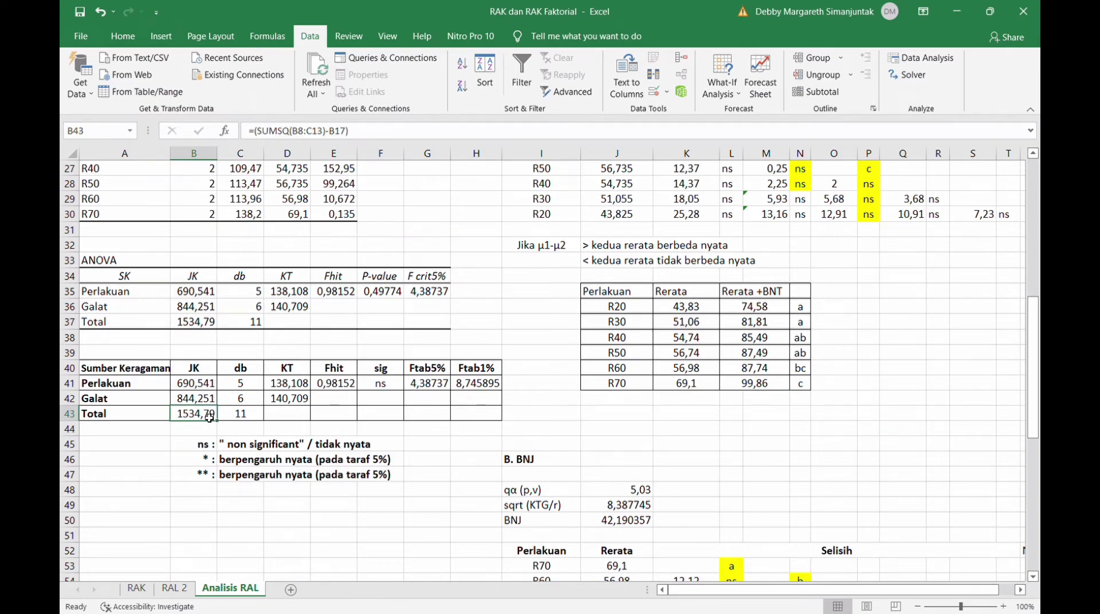
double_click(210, 415)
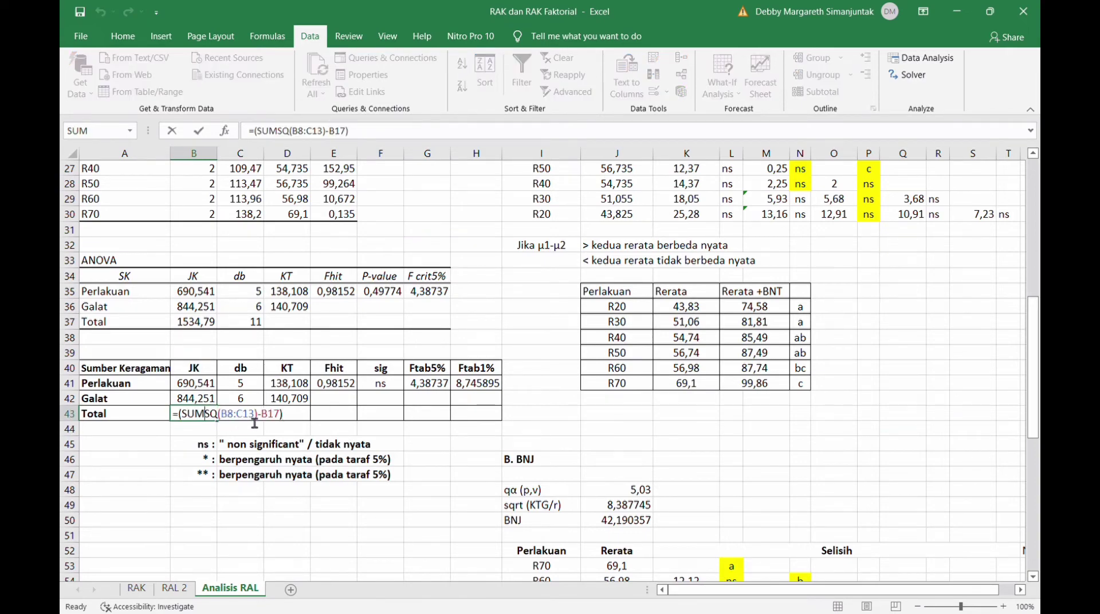
scroll(277, 331, up, 9)
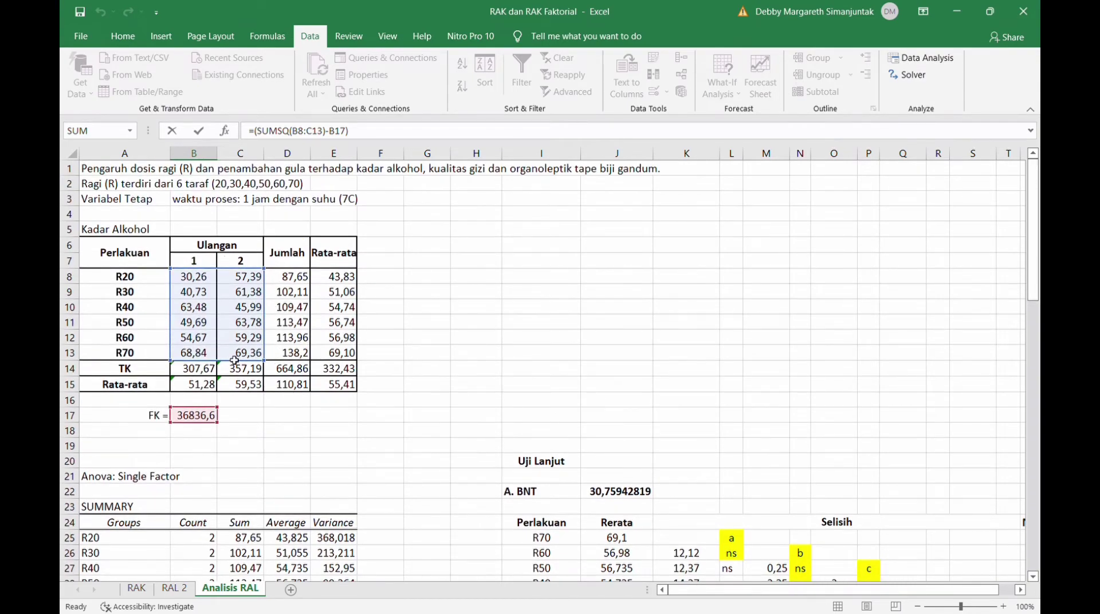
scroll(232, 419, down, 7)
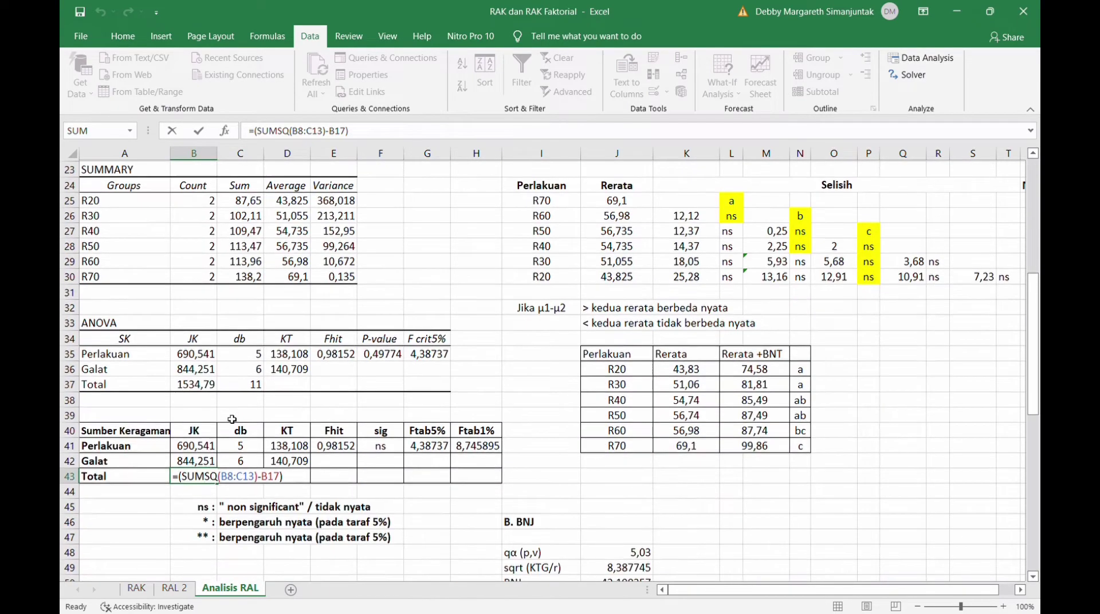
scroll(232, 419, down, 1)
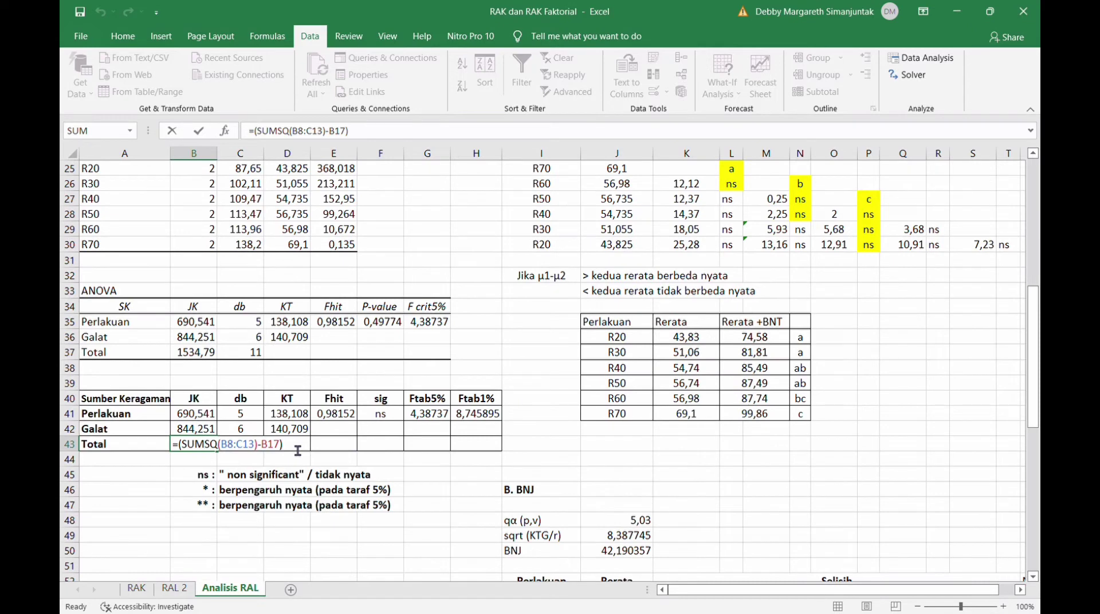
key(Return)
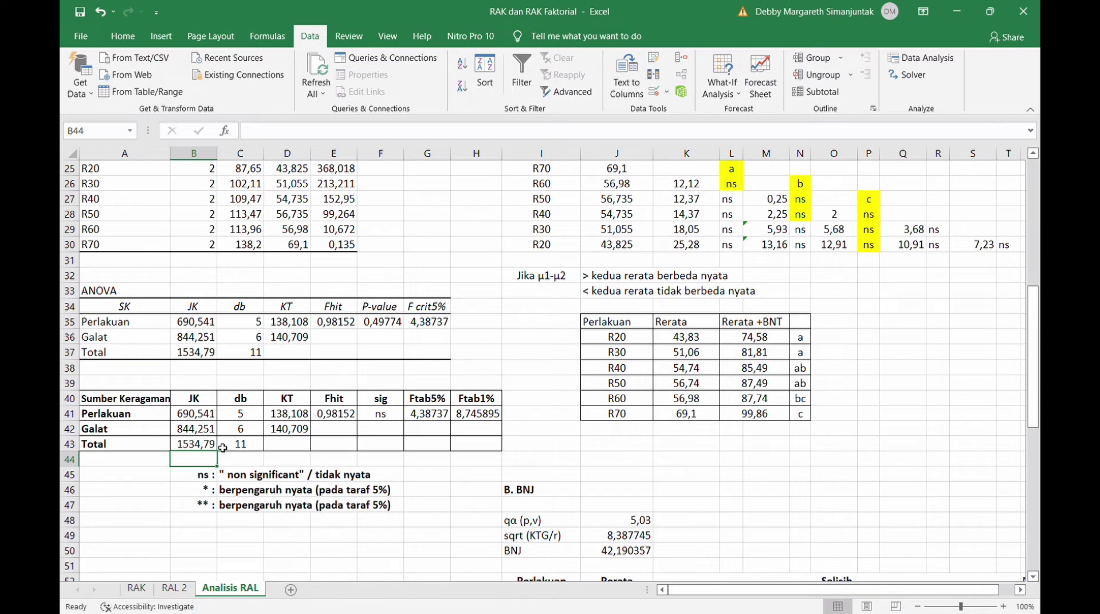
Examine the JK formula for Perlakuan in the Sumber Keragaman table and trace its referenced cells in the Kadar Alkohol table.
click(201, 413)
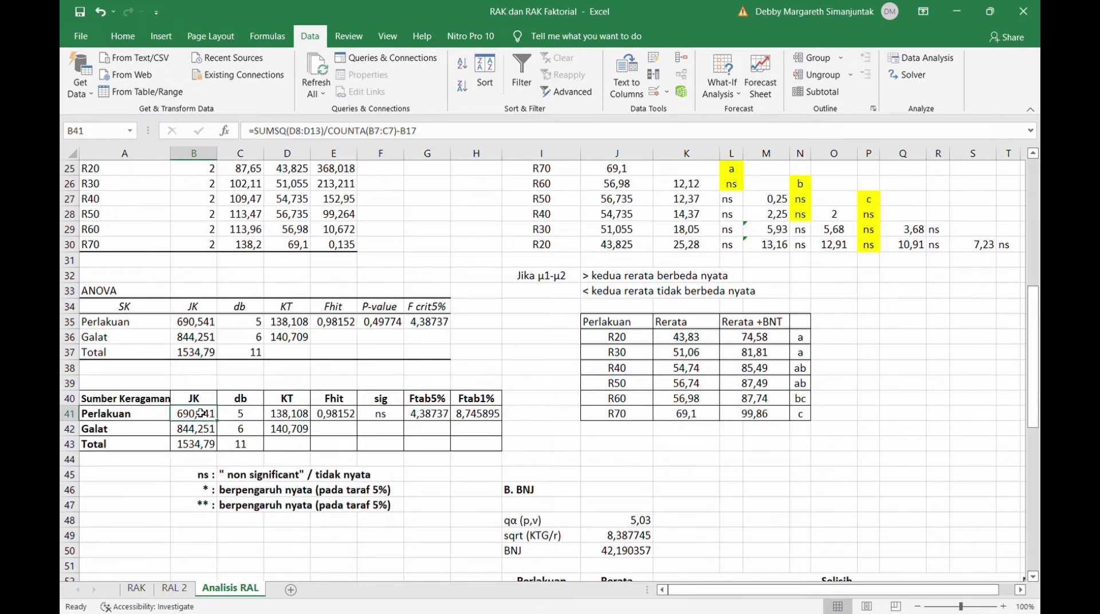
double_click(201, 413)
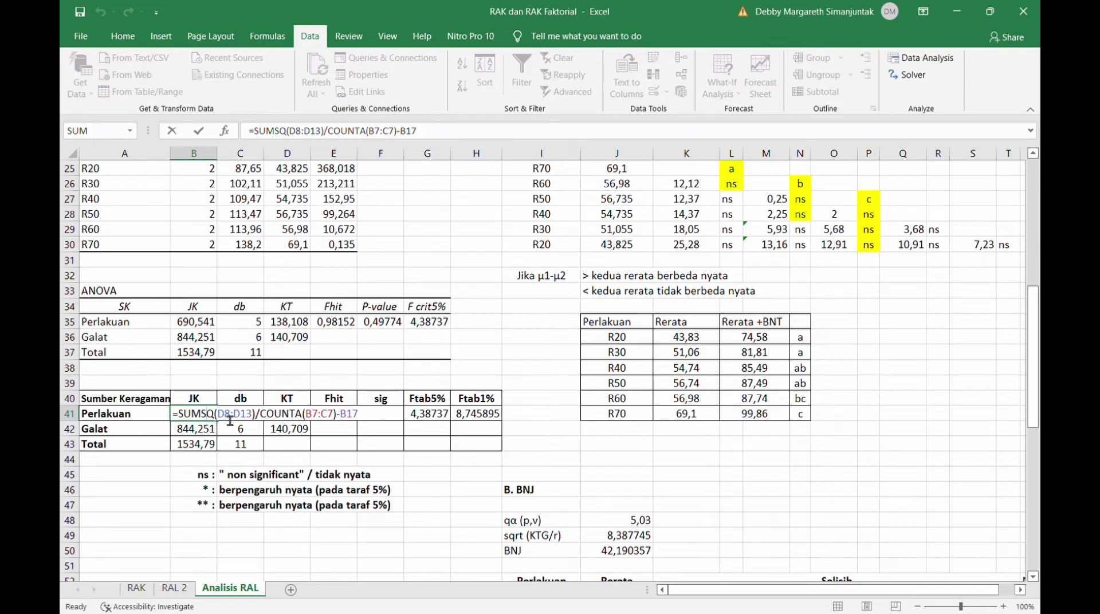
scroll(298, 291, up, 7)
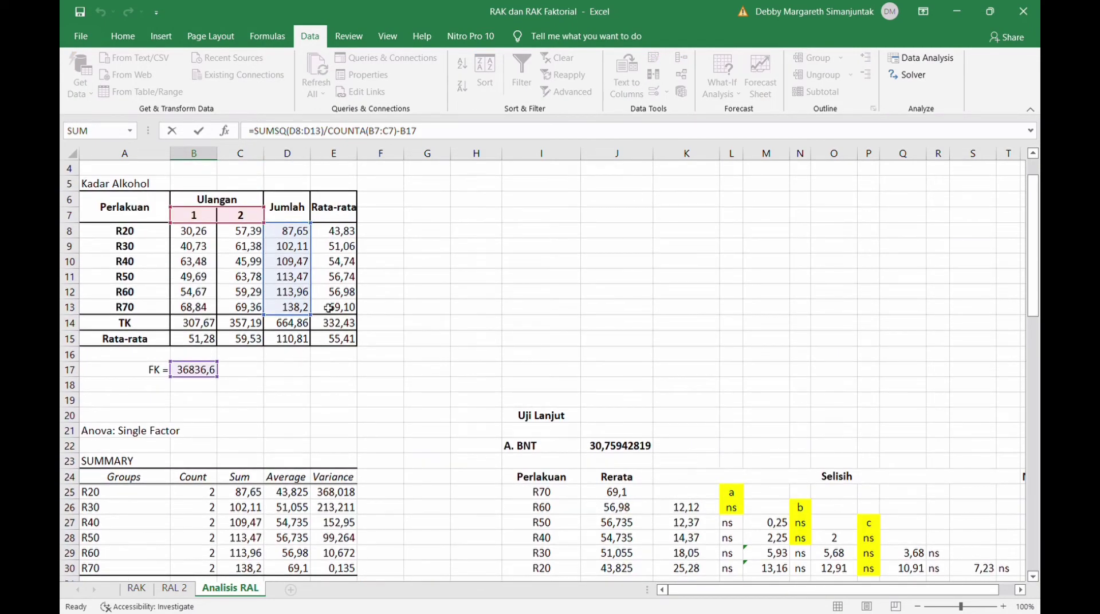
scroll(308, 368, down, 6)
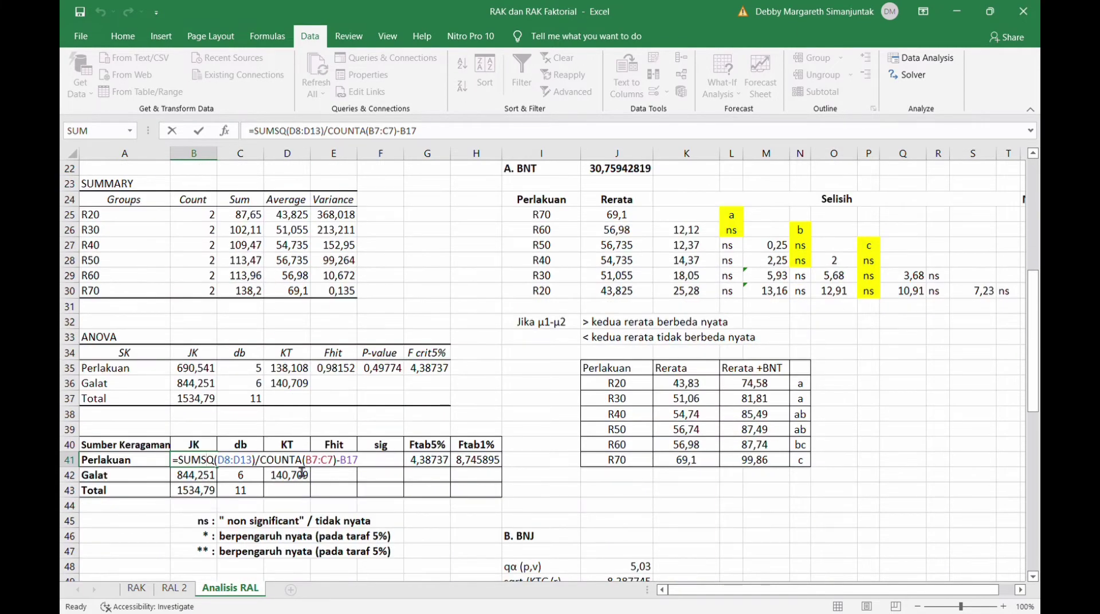
scroll(321, 331, up, 6)
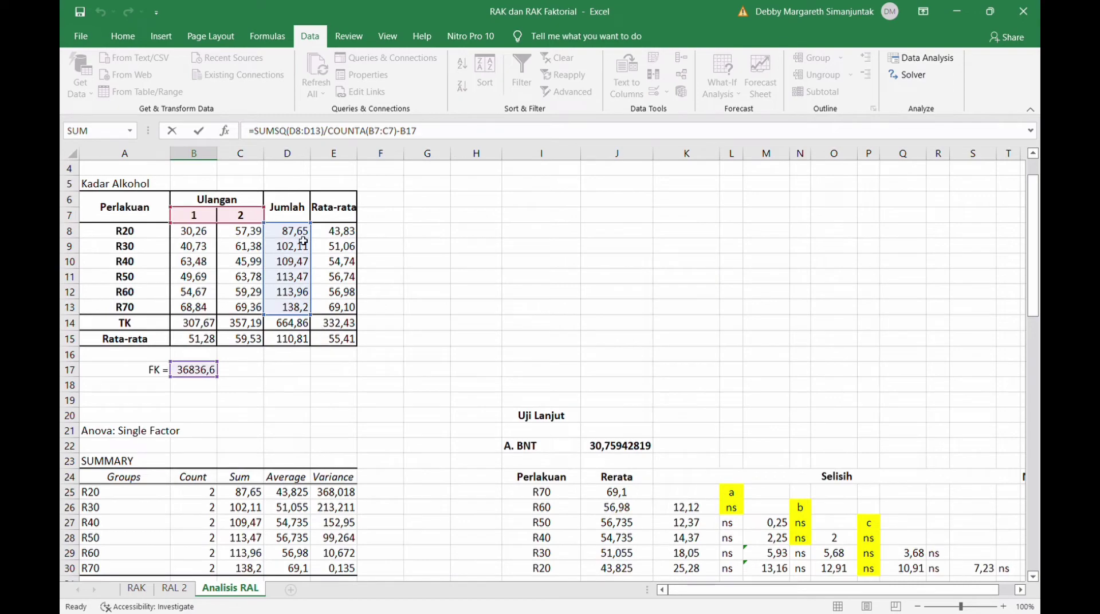
scroll(276, 465, down, 4)
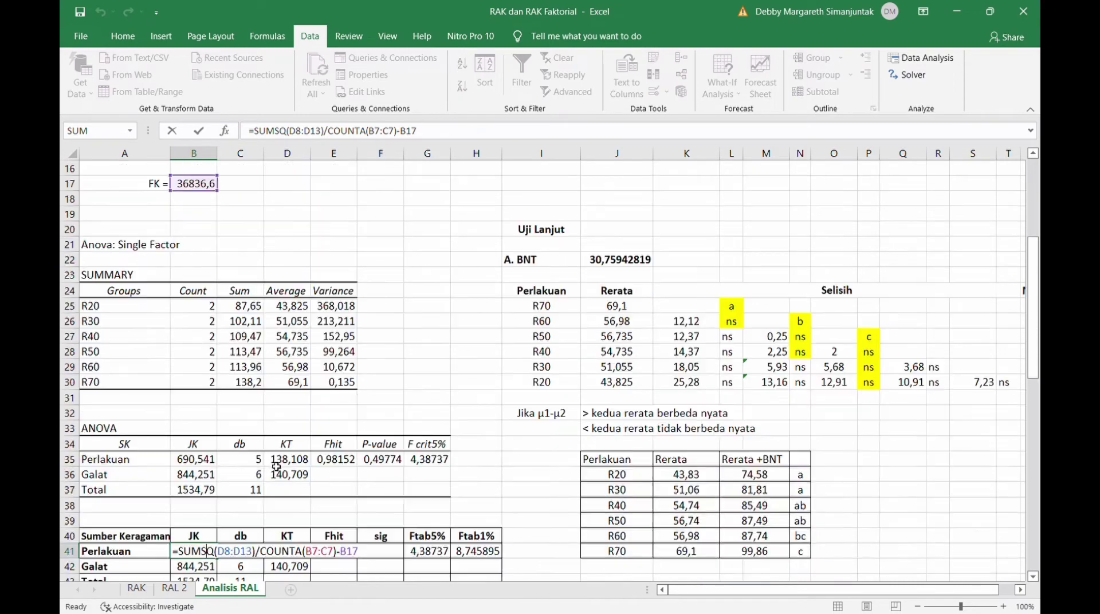
scroll(276, 465, down, 1)
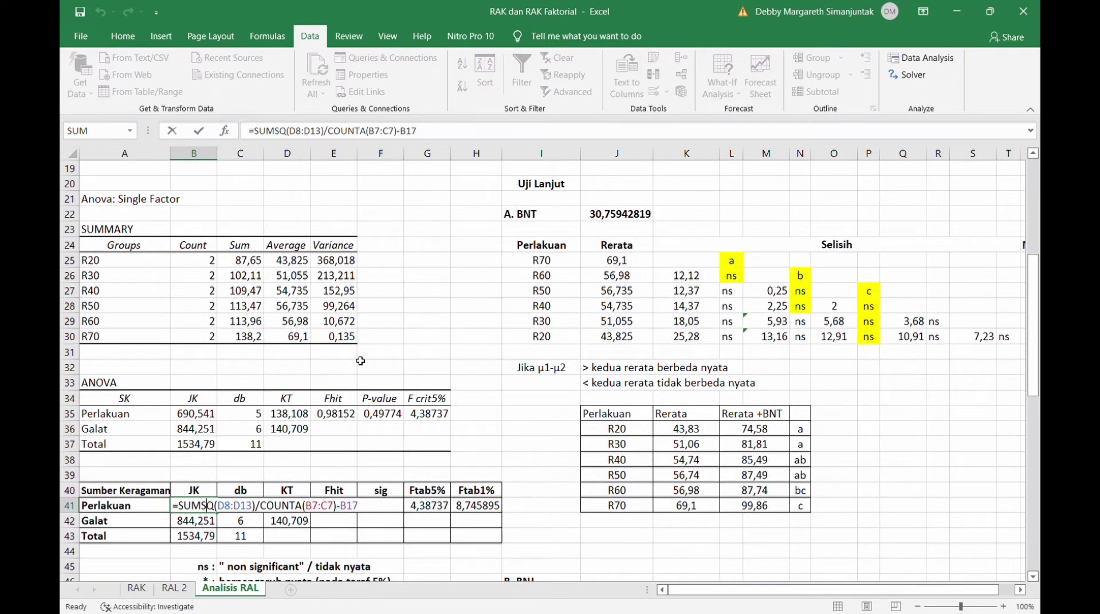
scroll(360, 361, up, 3)
scroll(362, 400, down, 2)
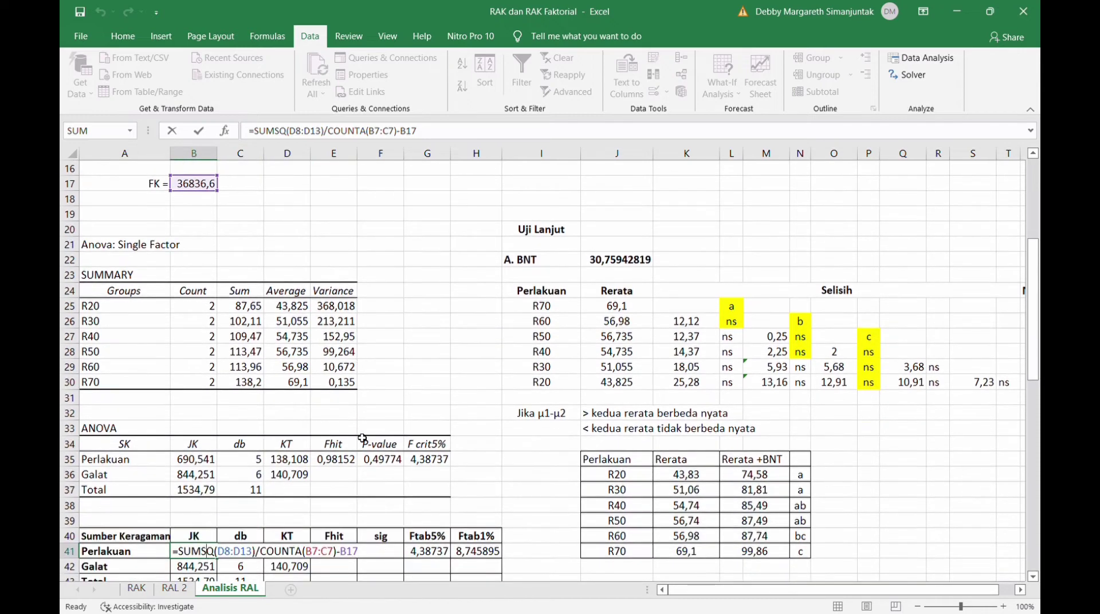
scroll(362, 438, down, 1)
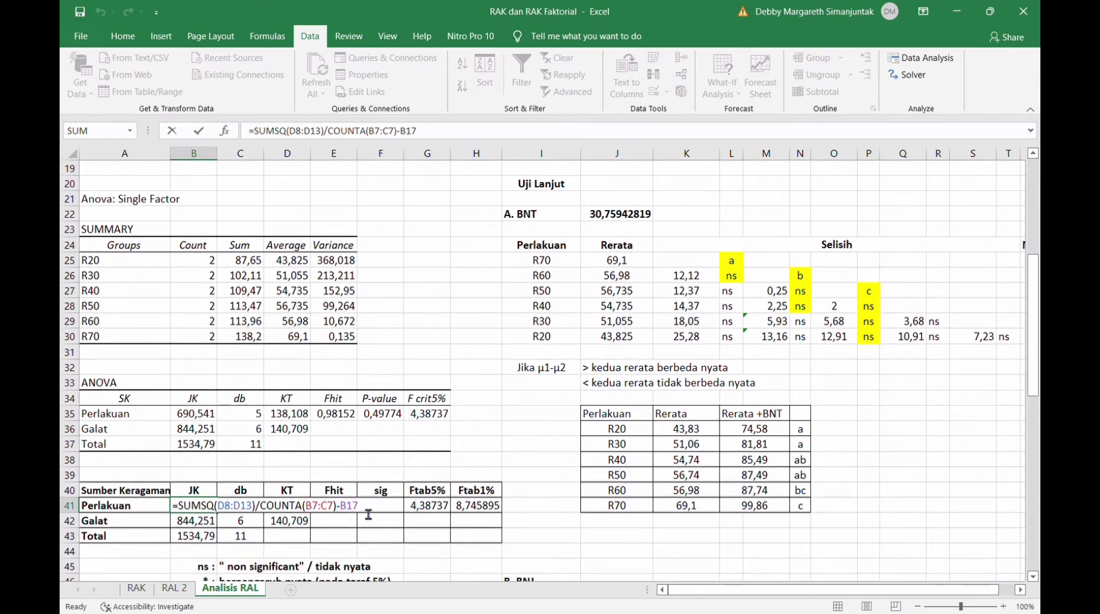
key(Return)
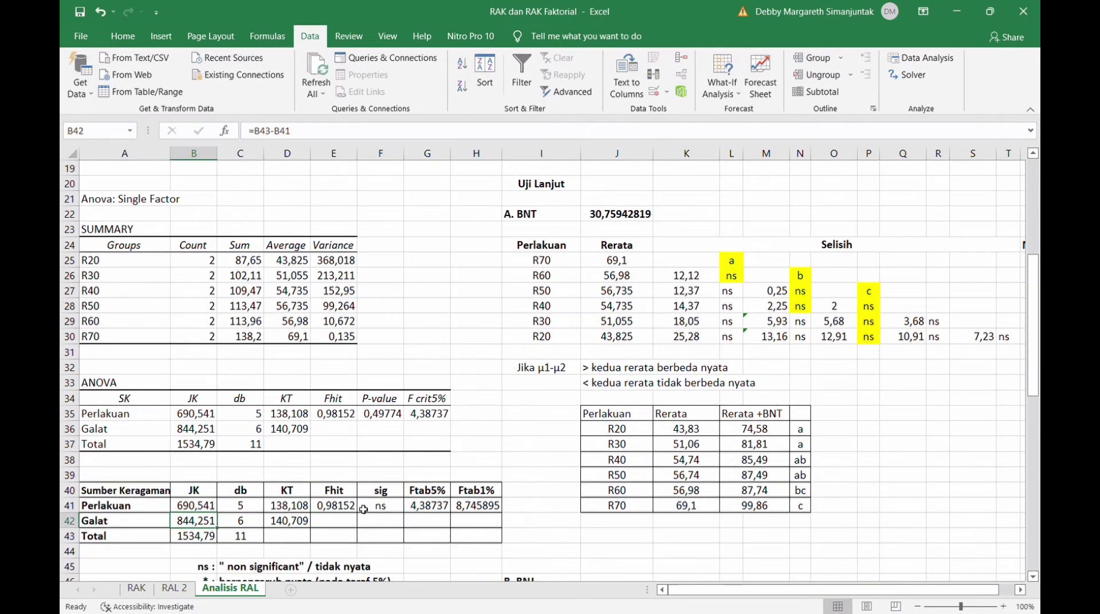
Check the JK formula for Galat and compare the db entry for Total with the treatments and replications in the Kadar Alkohol table.
double_click(212, 522)
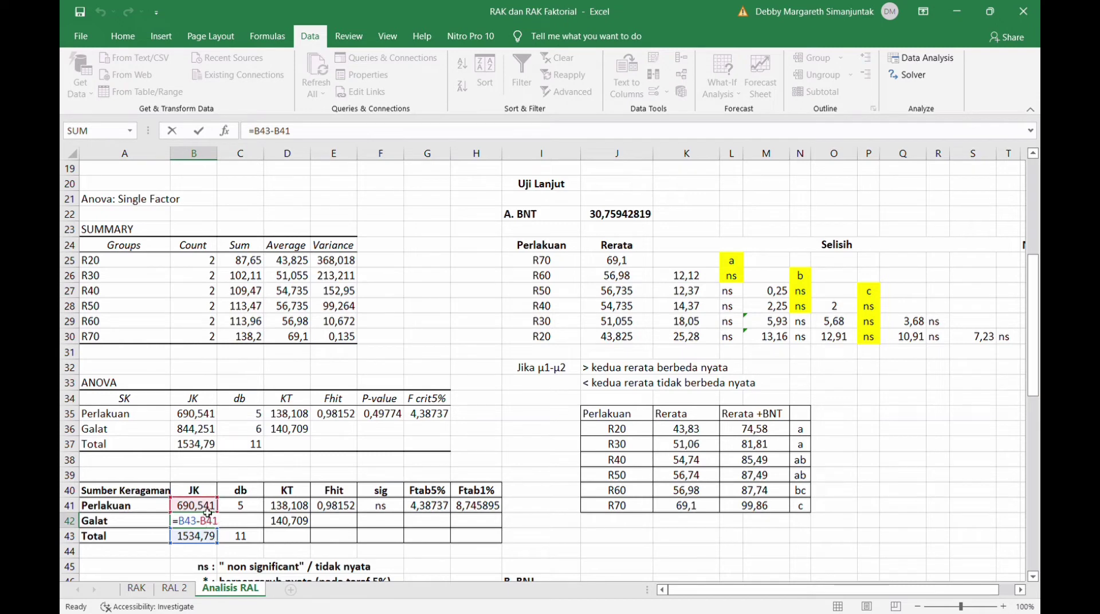
key(Return)
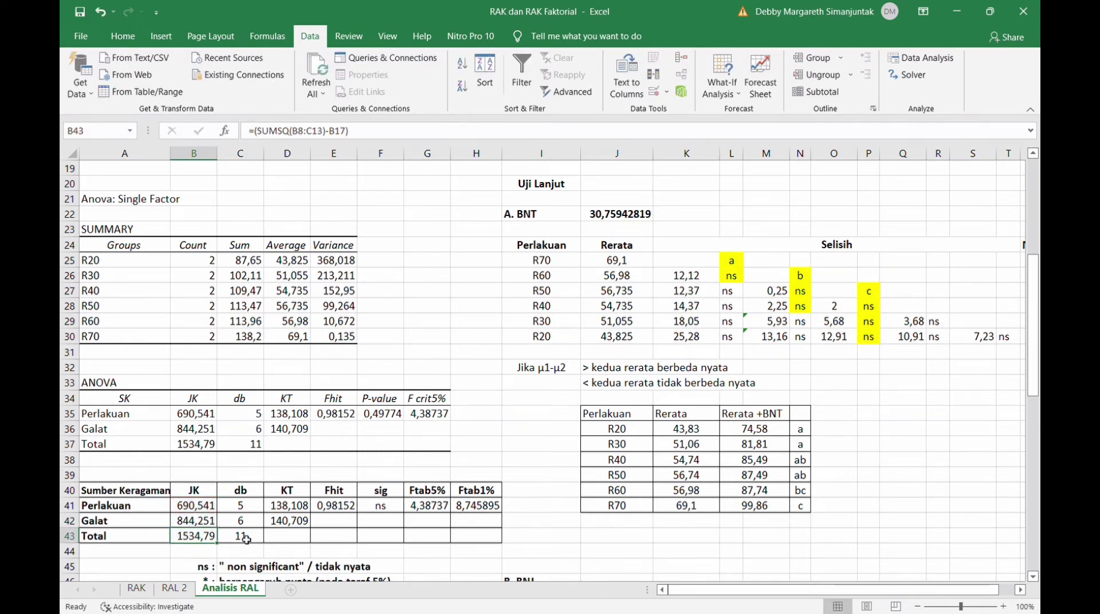
click(246, 539)
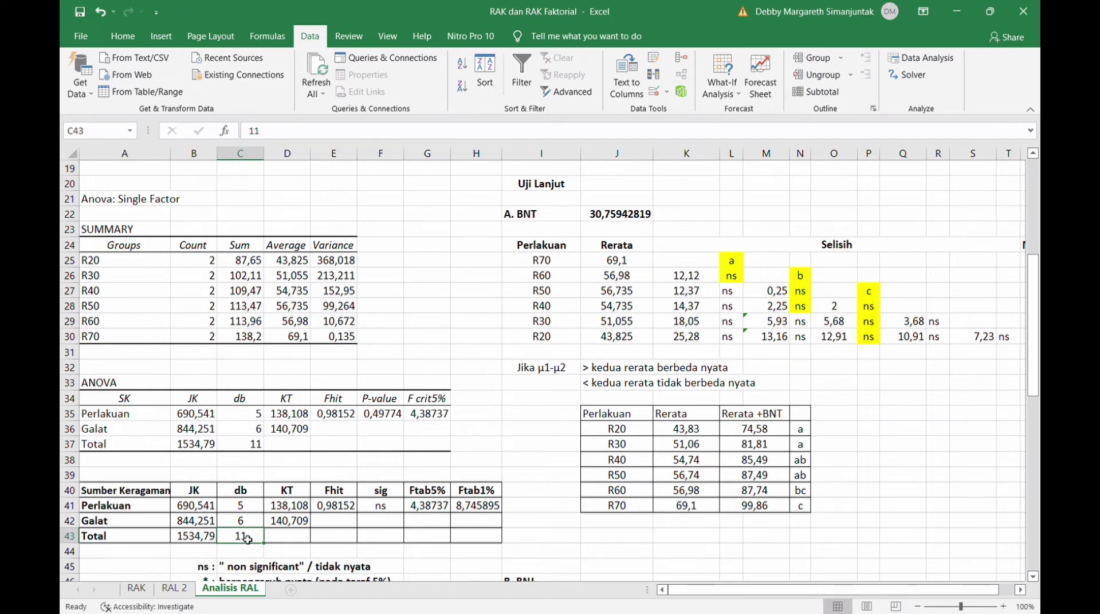
scroll(288, 349, up, 5)
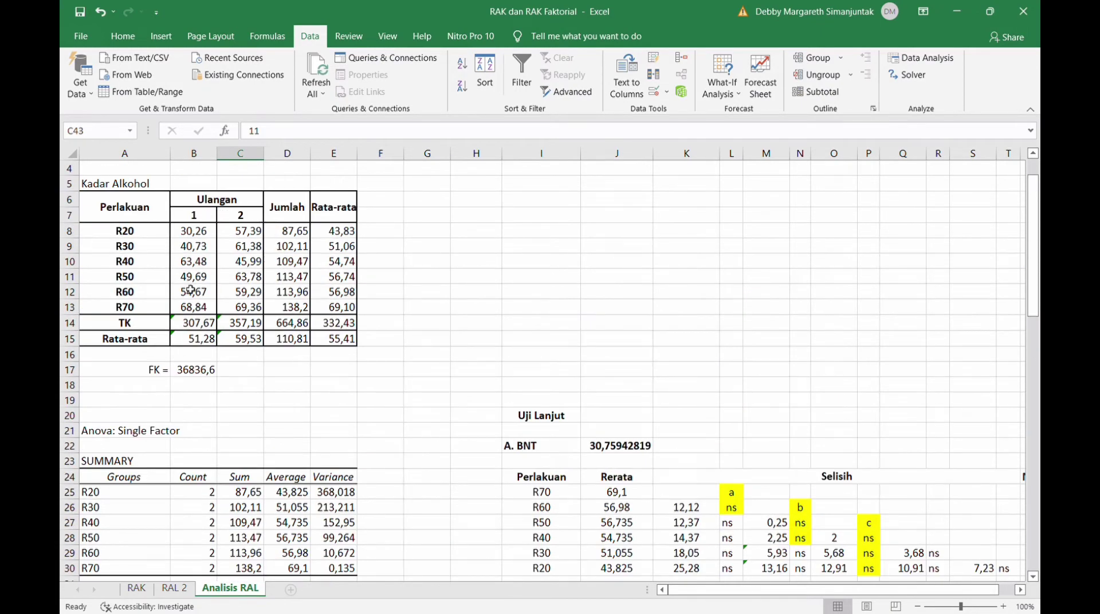
scroll(258, 430, down, 4)
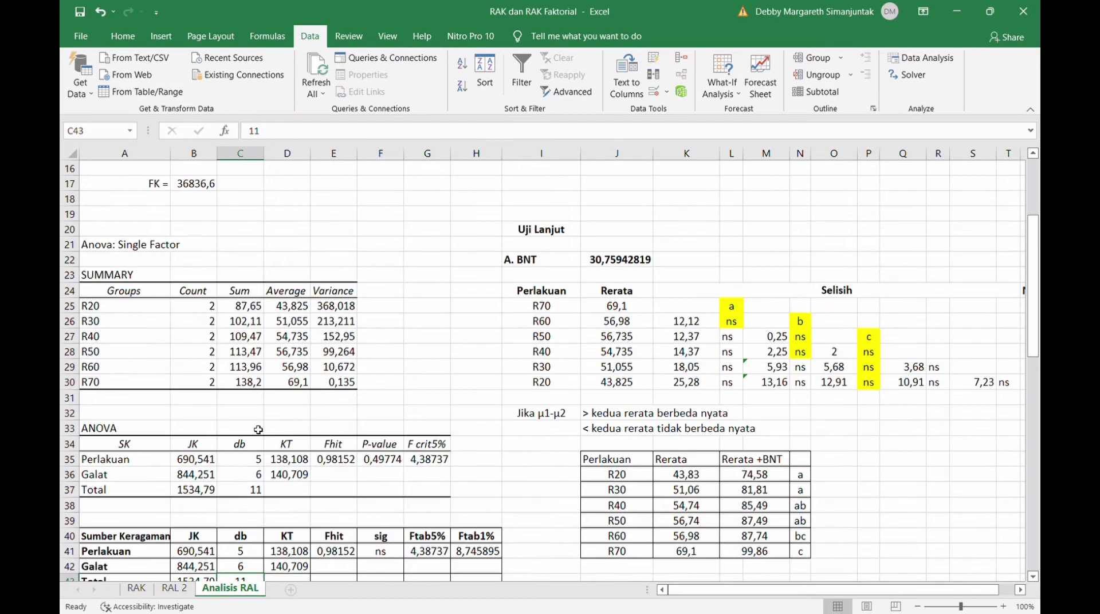
scroll(259, 430, down, 2)
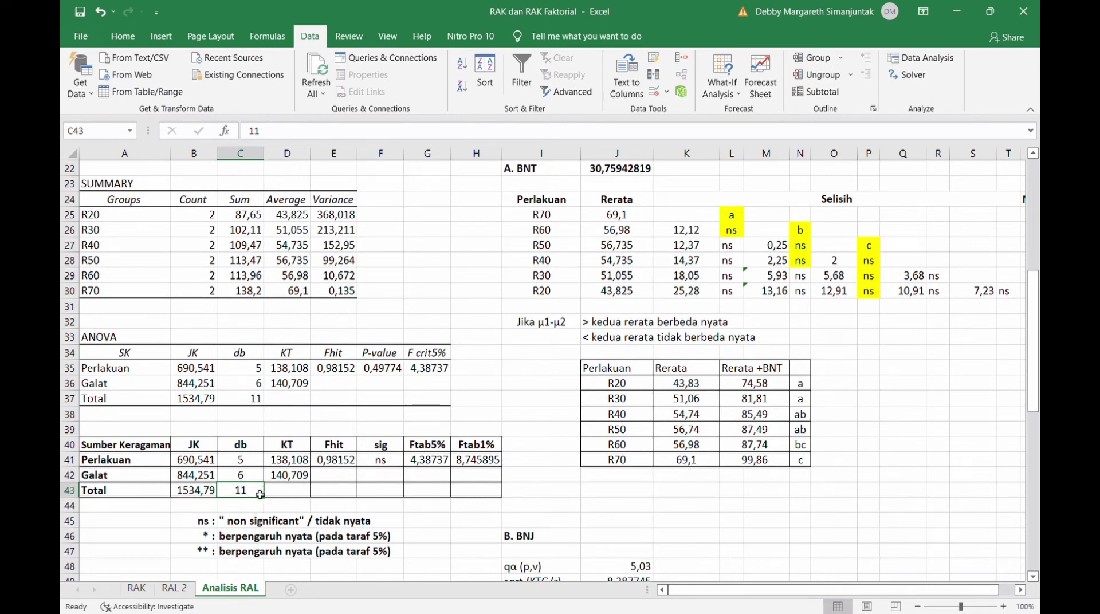
Examine the db formulas for Perlakuan and Galat, tracing the Perlakuan count back to the treatment labels.
click(256, 462)
double_click(255, 463)
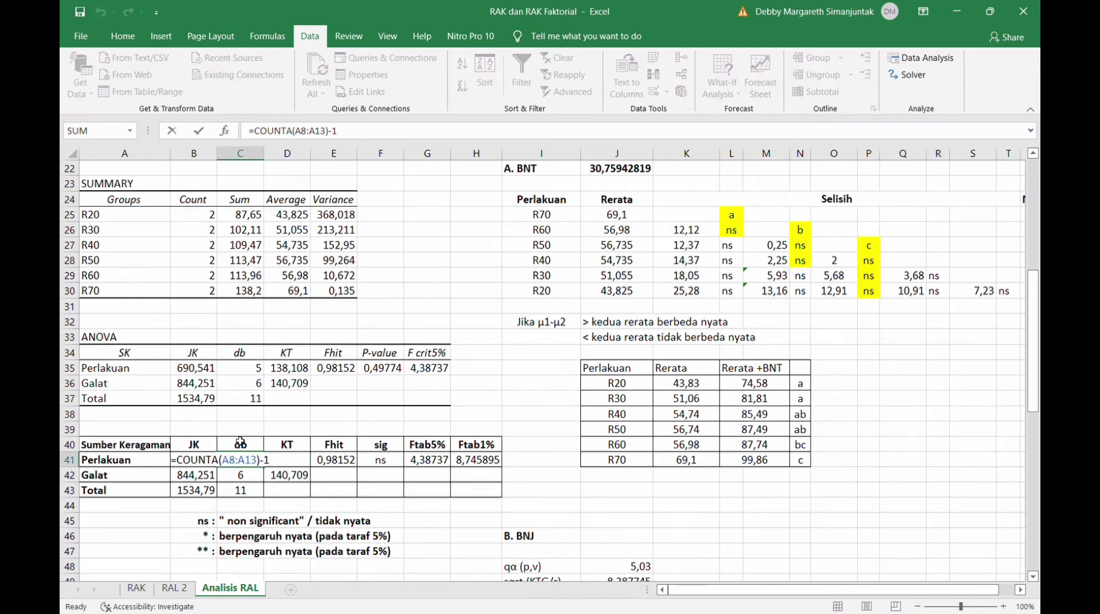
scroll(273, 339, up, 6)
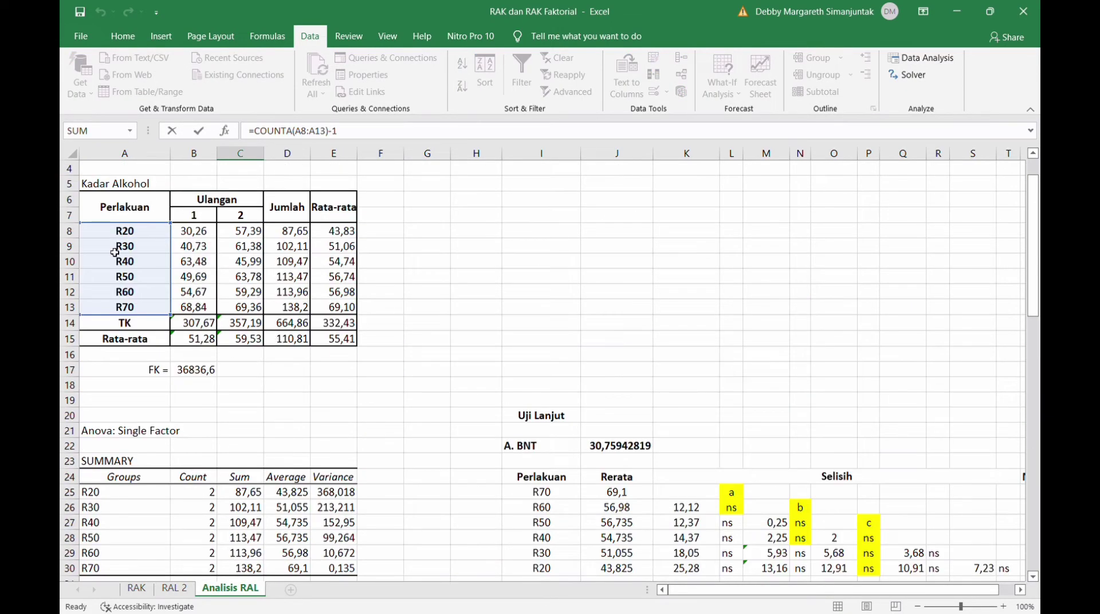
scroll(258, 459, down, 4)
scroll(258, 461, down, 2)
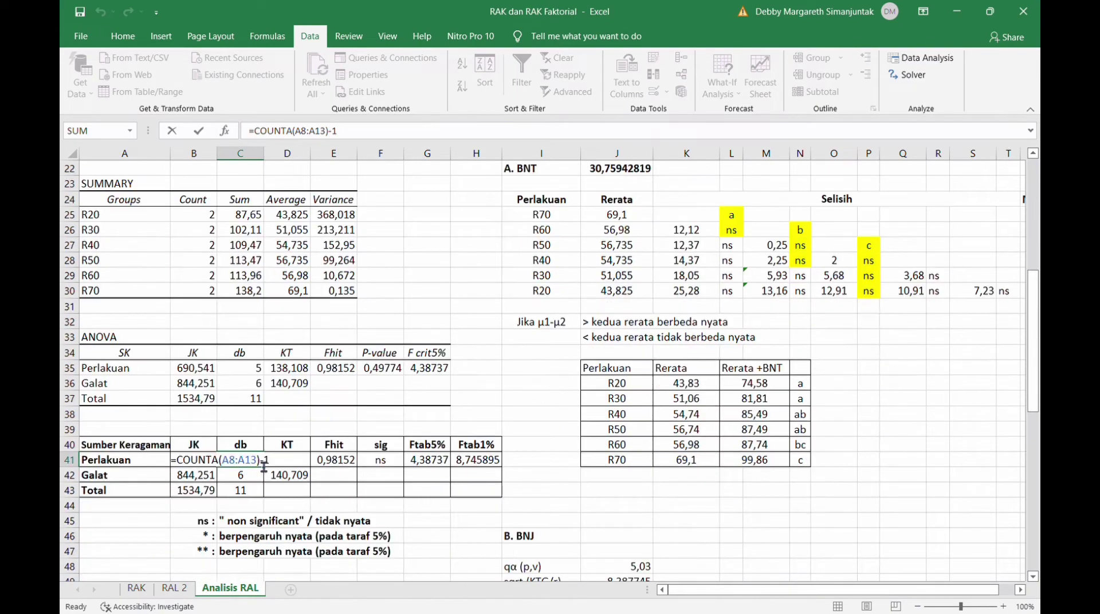
key(Return)
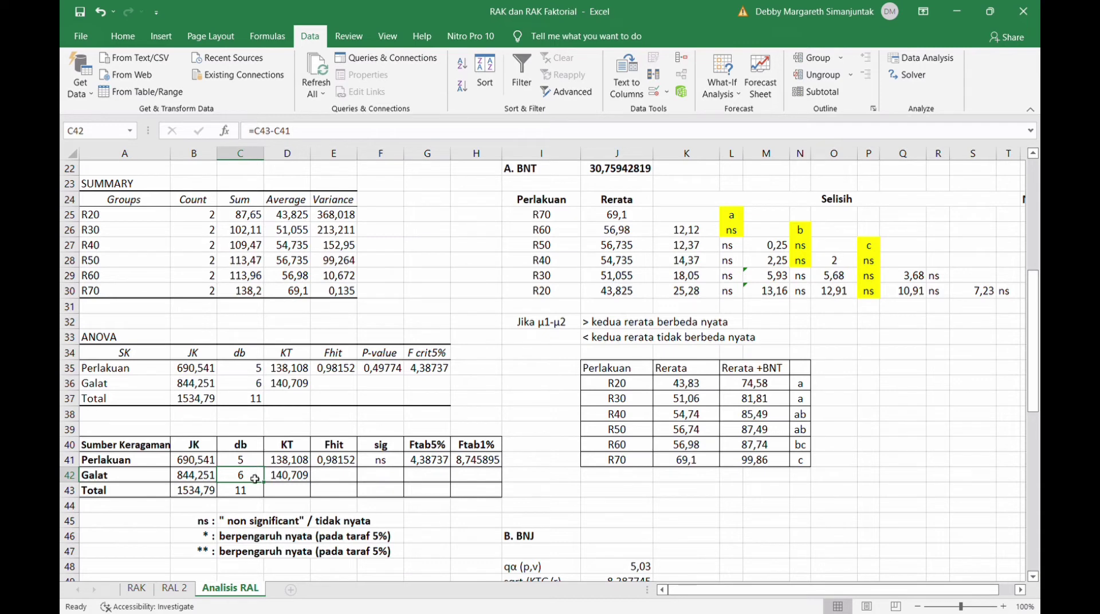
double_click(258, 478)
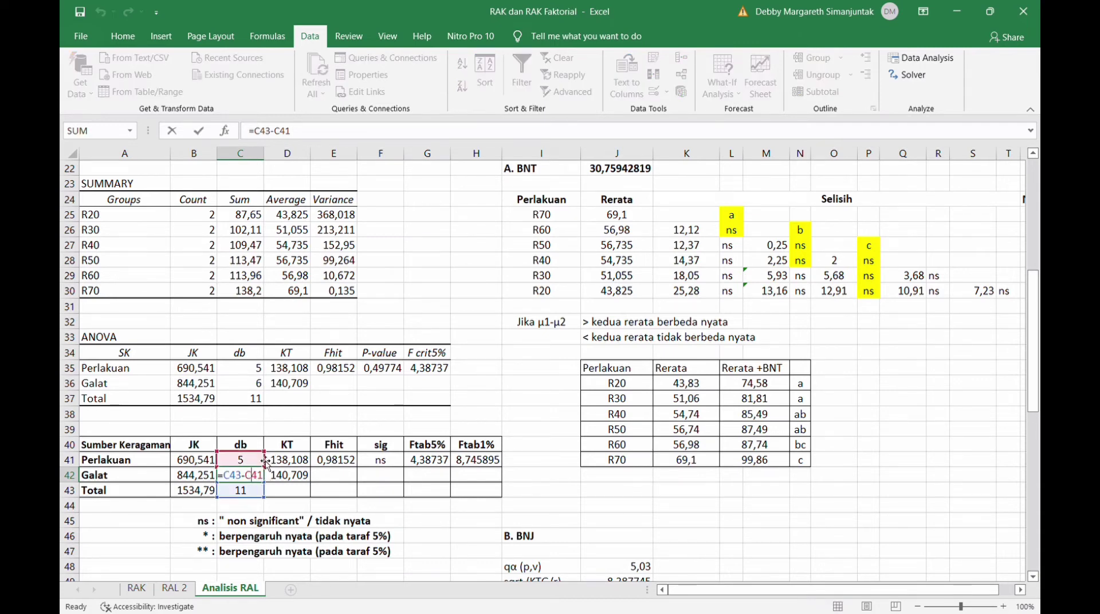
key(Return)
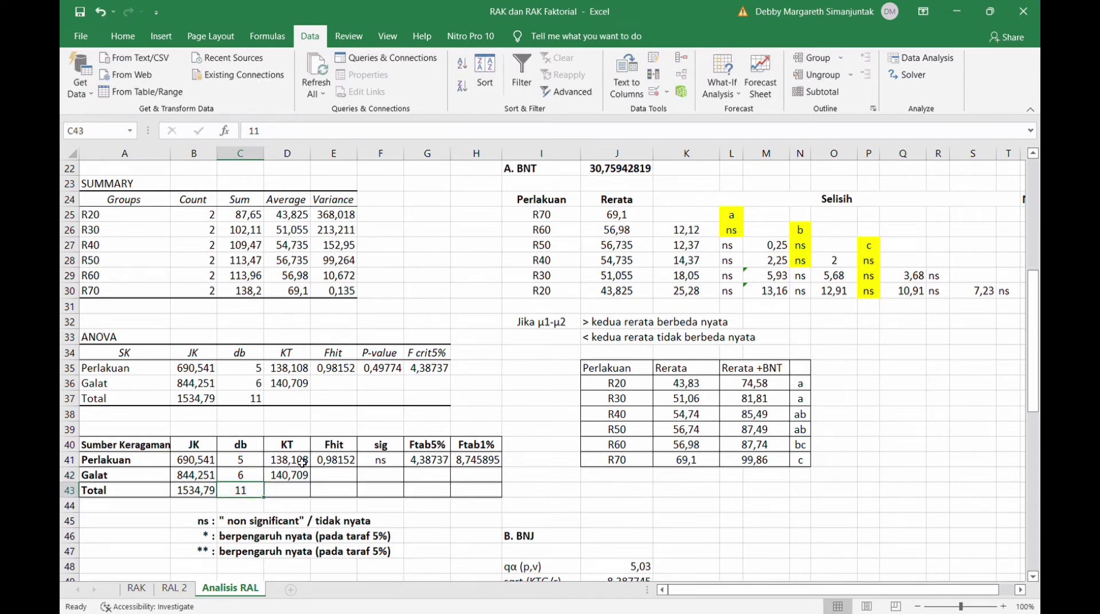
Check the KT formula =B41/C41 in the Perlakuan row and fill it down to the Galat row.
click(303, 462)
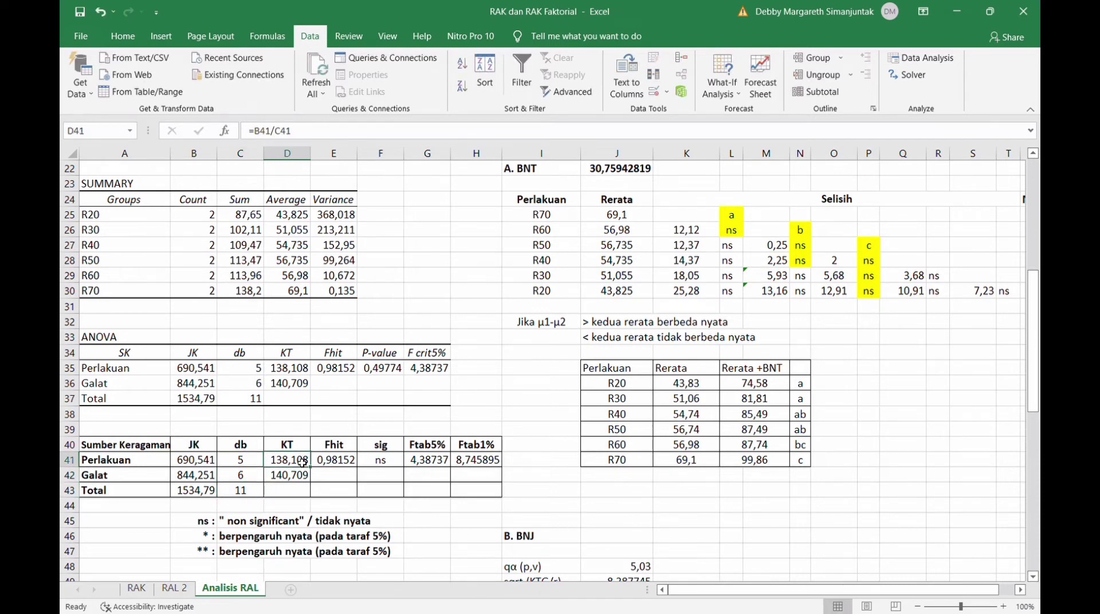
double_click(302, 462)
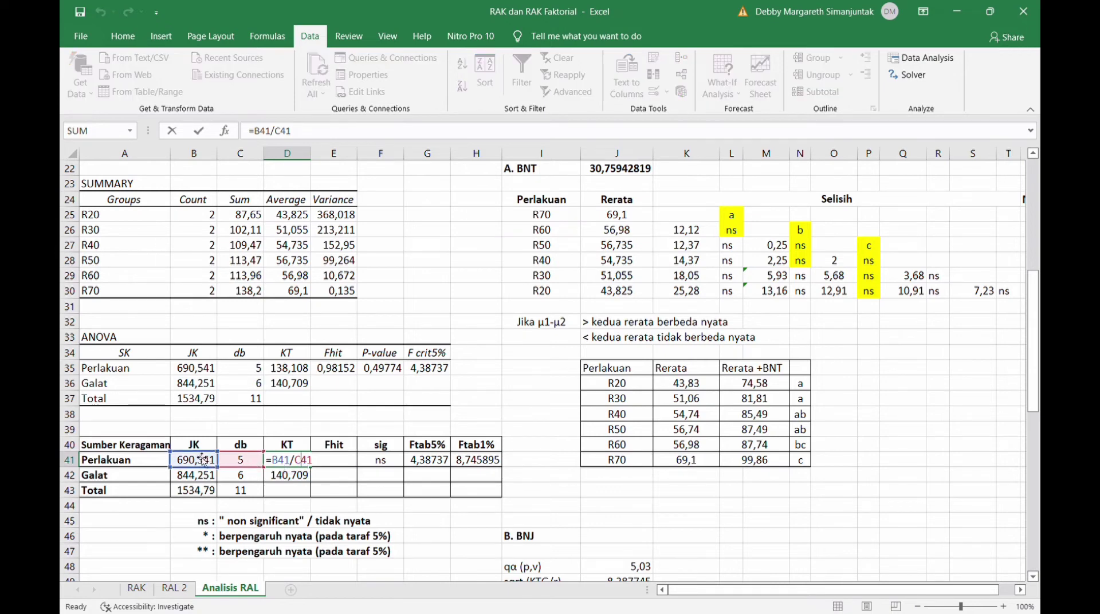
key(Return)
click(307, 461)
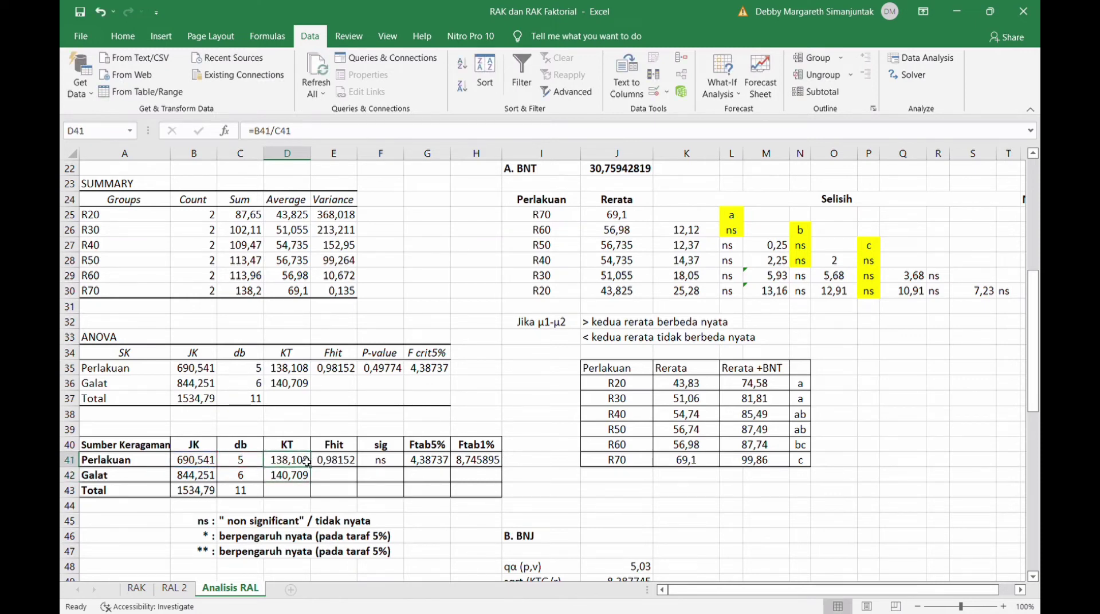
drag(313, 470, 314, 481)
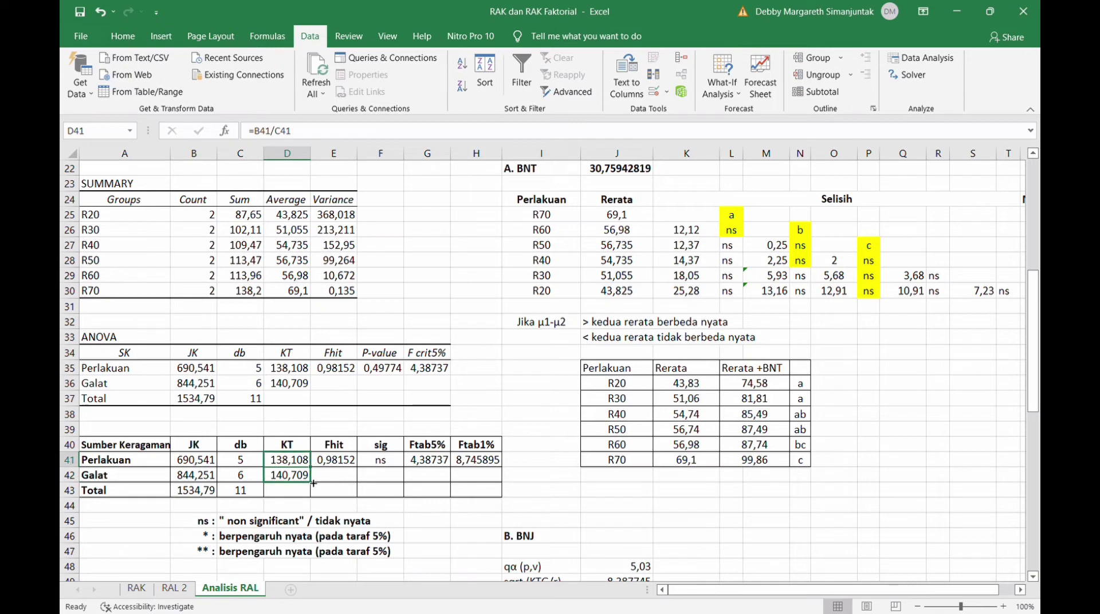
Examine the Fhit formula for Perlakuan and the two KT cells it references.
click(336, 460)
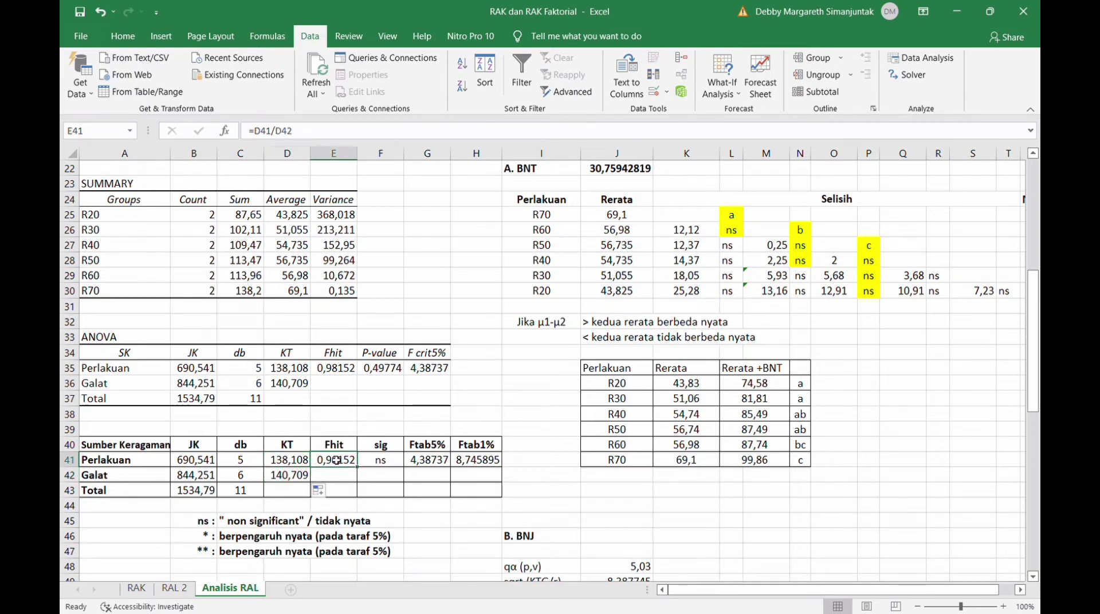
double_click(341, 464)
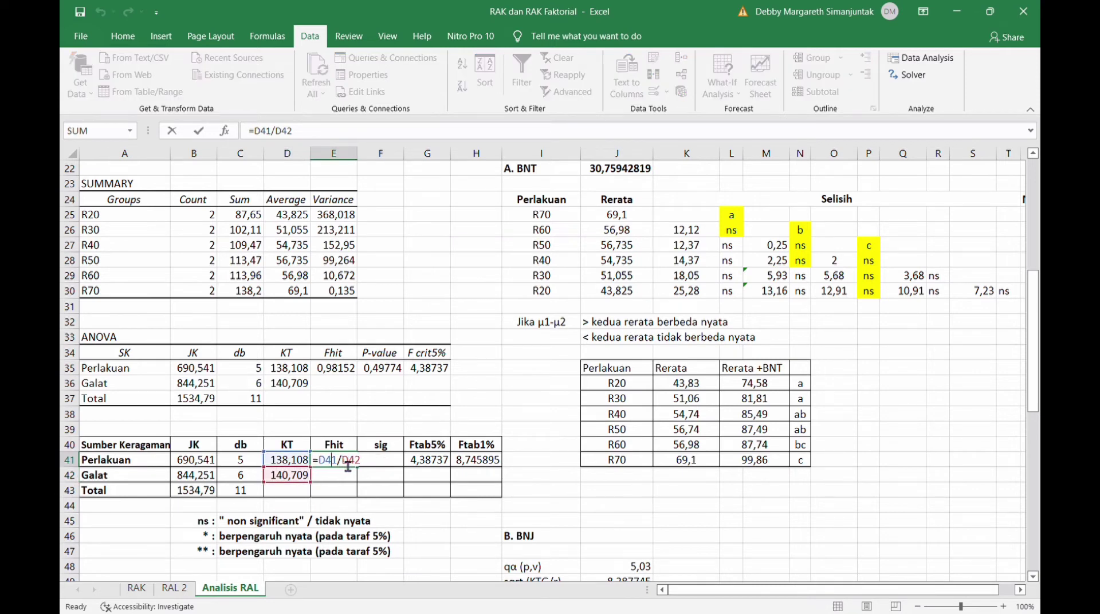
key(Left)
key(Left)
key(Left)
key(Left)
key(Left)
key(Return)
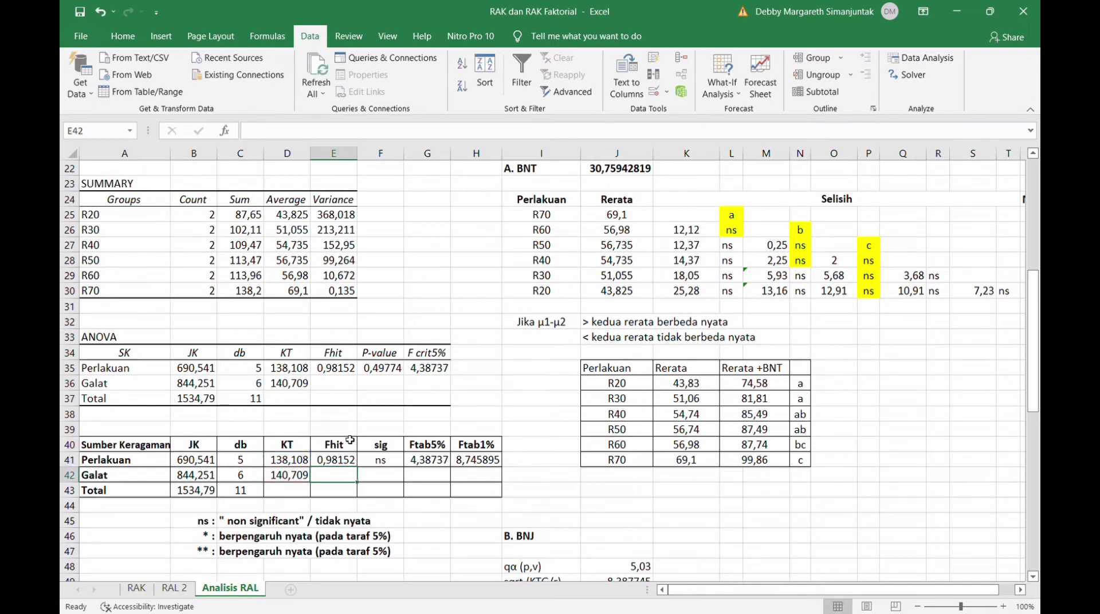
Examine the Ftab5% and Ftab1% formulas for Perlakuan, including their probability levels and the db cells they reference.
click(445, 465)
double_click(443, 465)
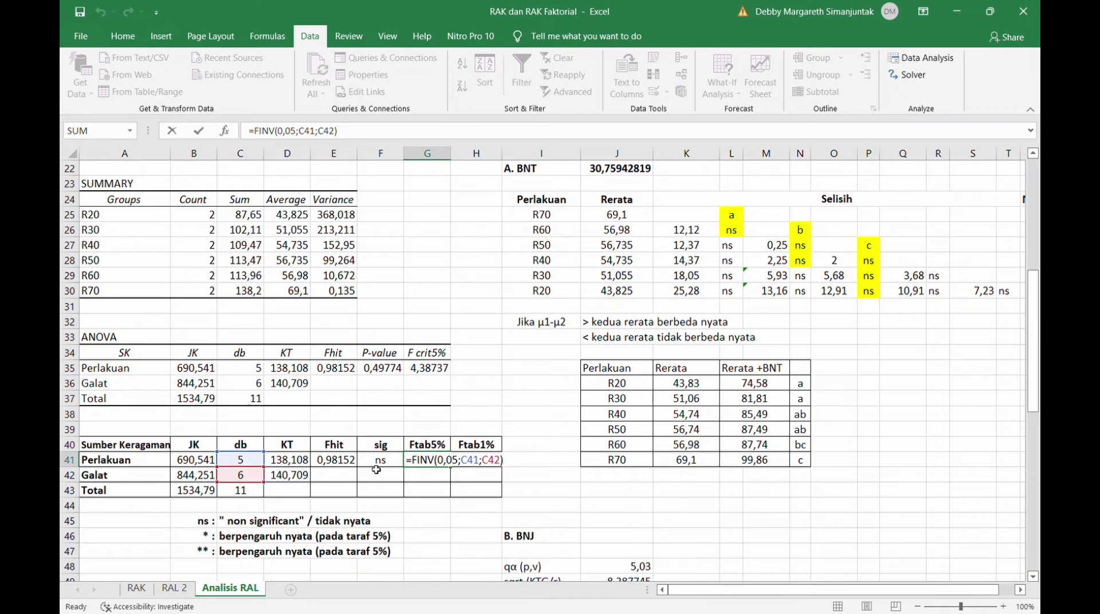
key(Return)
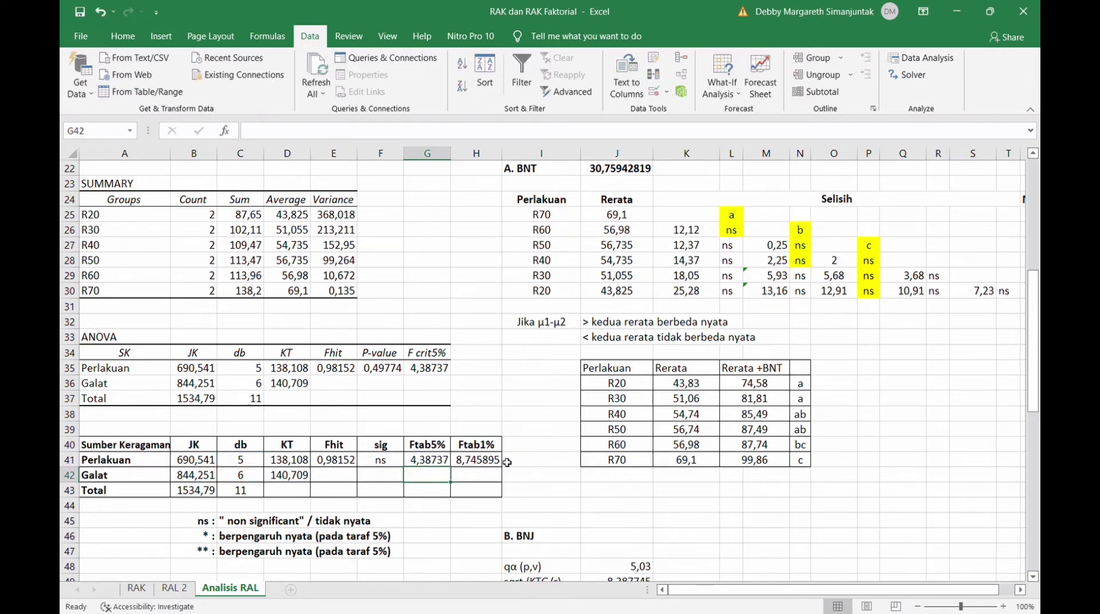
click(492, 461)
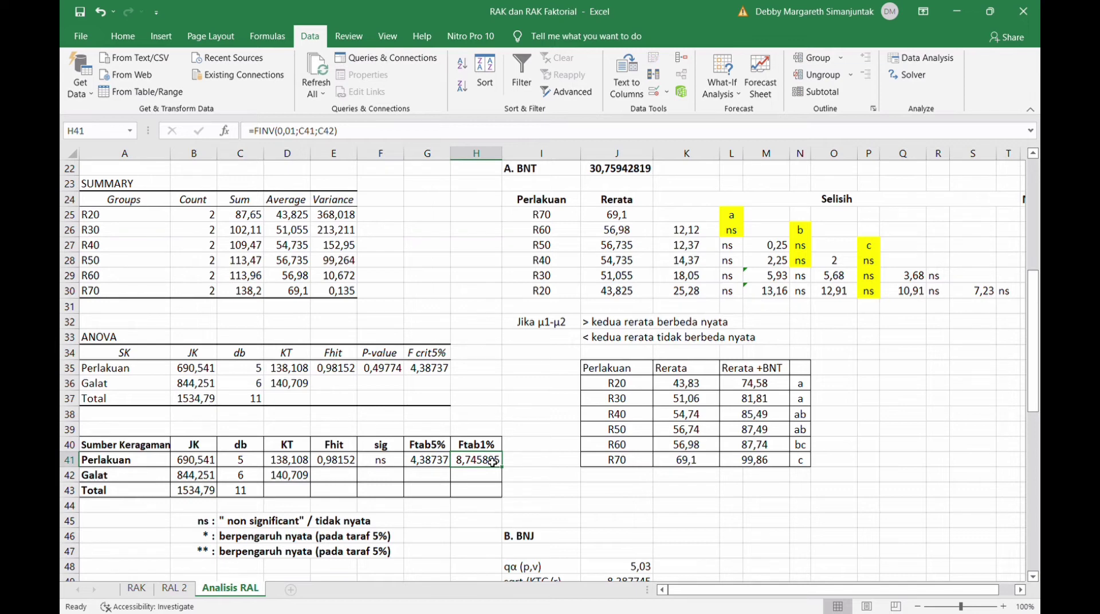
double_click(492, 462)
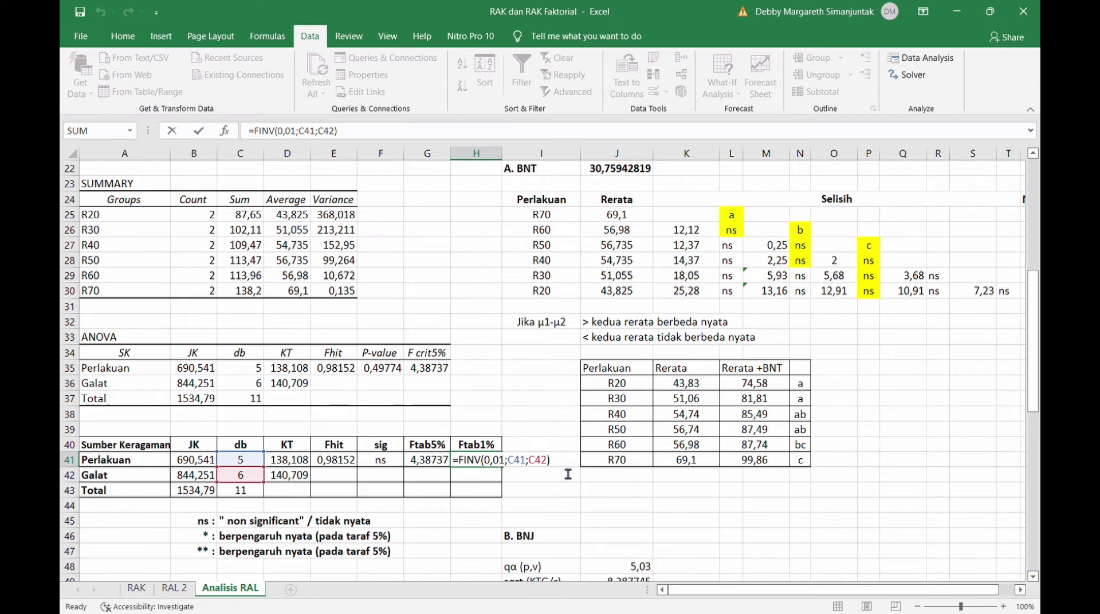
key(Return)
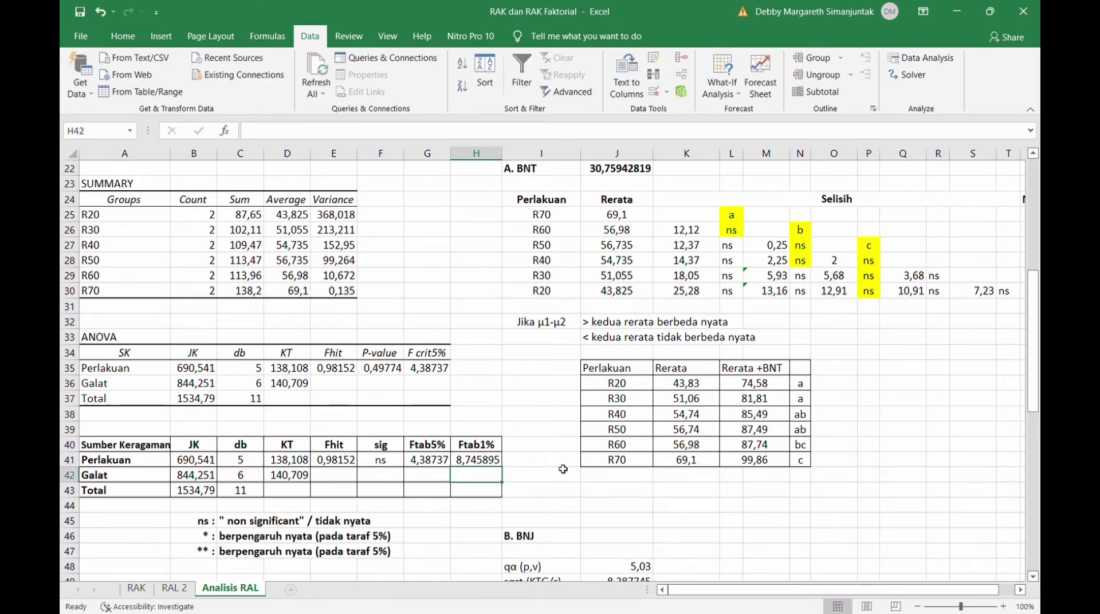
scroll(524, 324, up, 5)
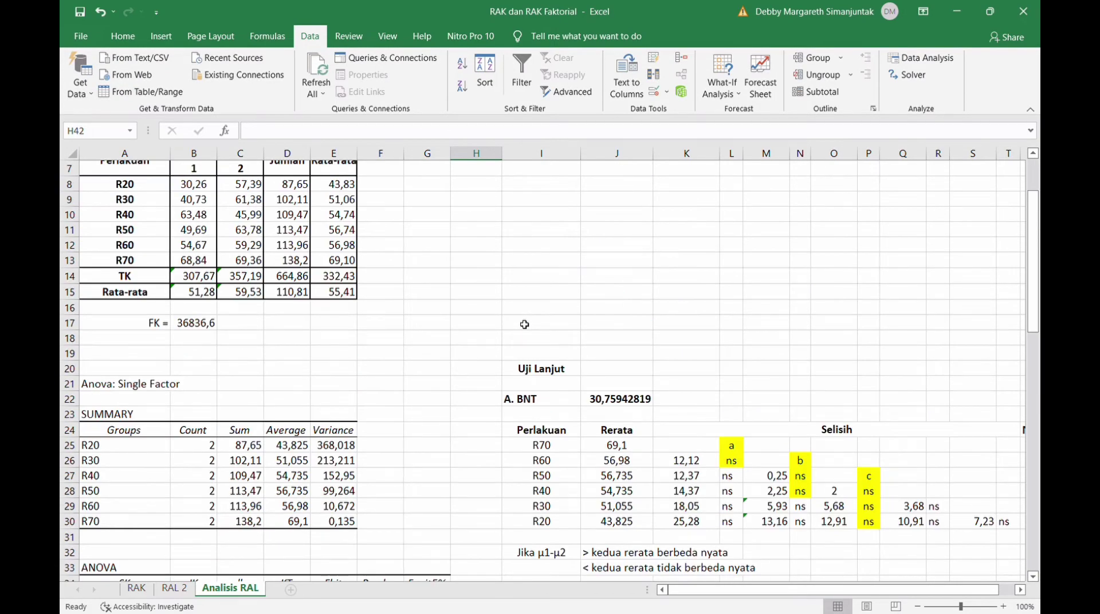
Examine the sig formula in the Perlakuan row and the legend of significance symbols below the ANOVA table.
scroll(524, 324, down, 4)
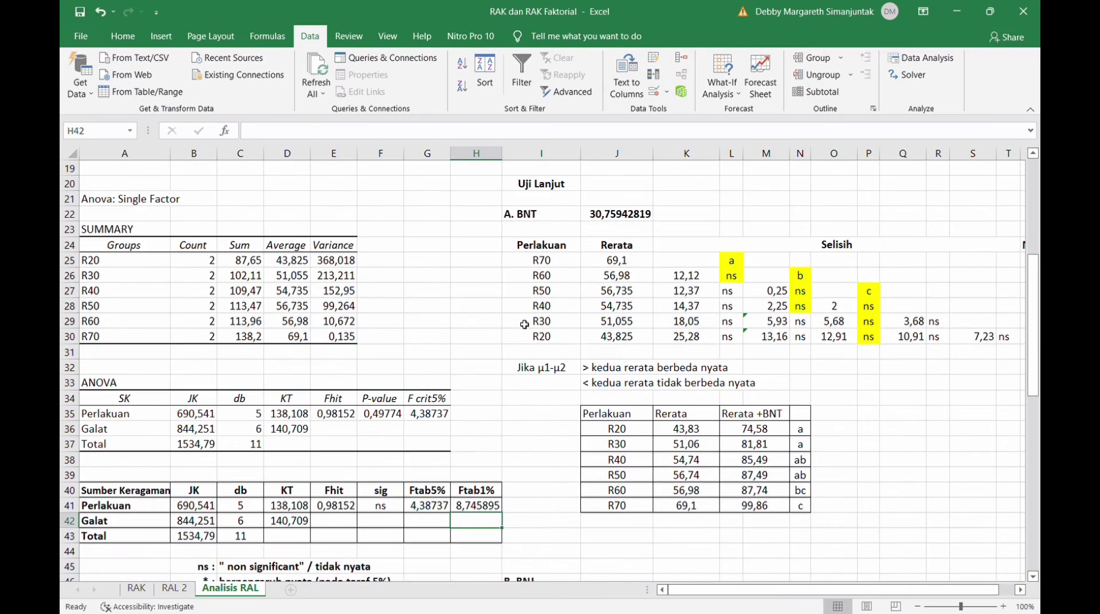
click(396, 506)
scroll(401, 508, down, 1)
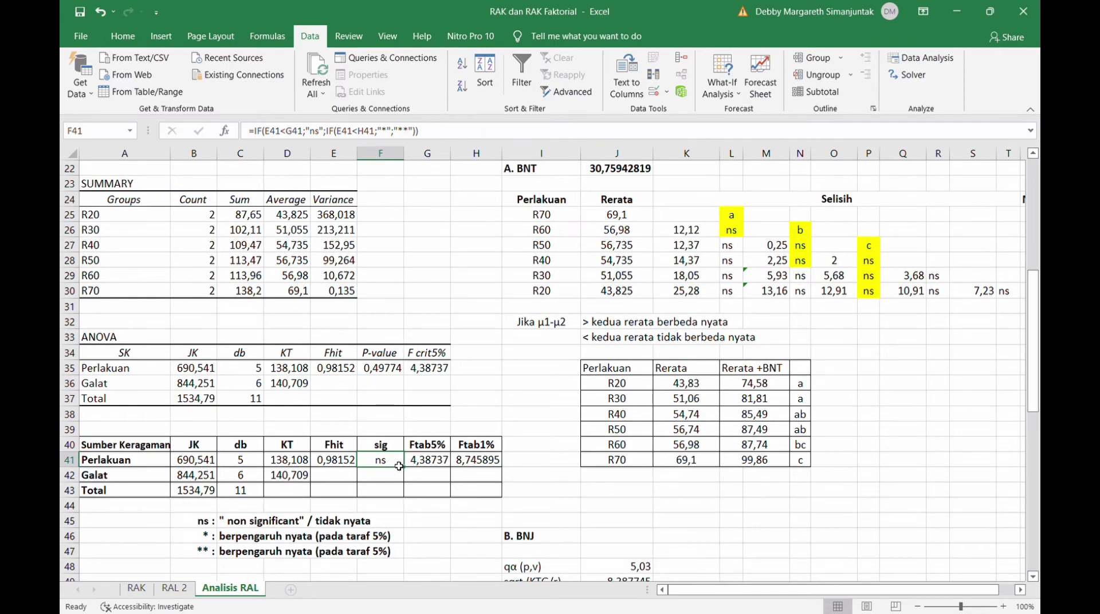
Examine the BNT formula under Uji Lanjut, tracing its db, Galat KT and replication header references back to their tables.
scroll(590, 287, up, 5)
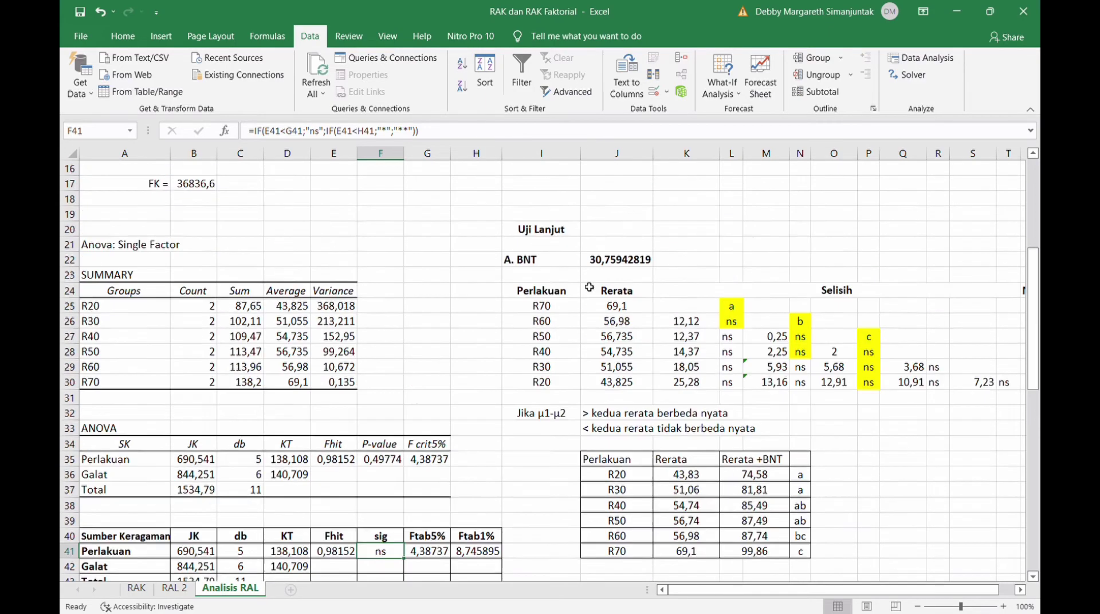
scroll(589, 287, right, 3)
scroll(589, 287, left, 4)
scroll(589, 287, down, 2)
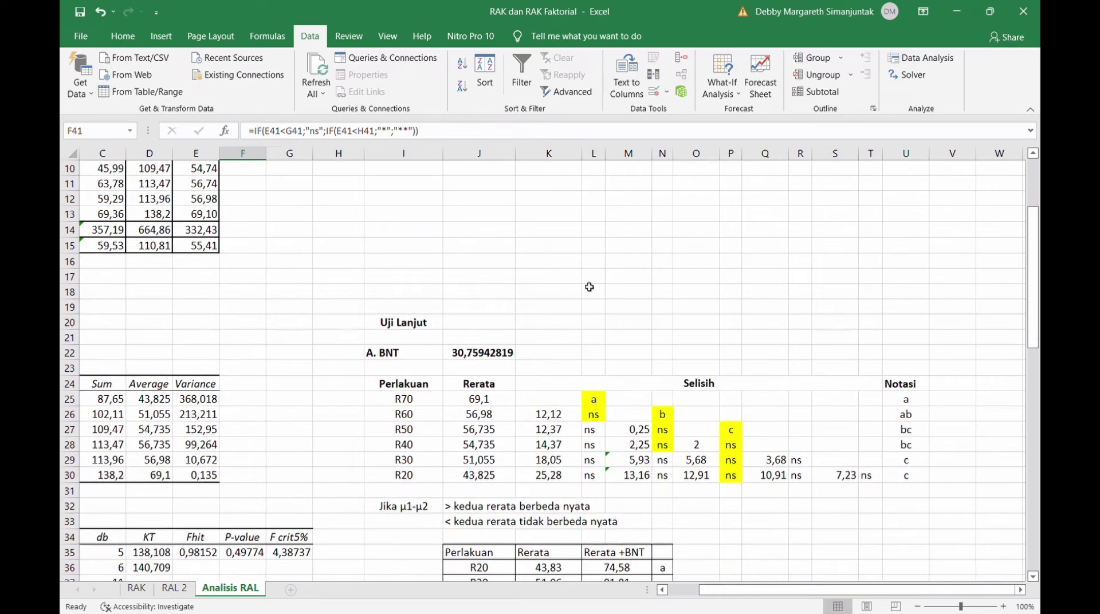
scroll(590, 287, down, 1)
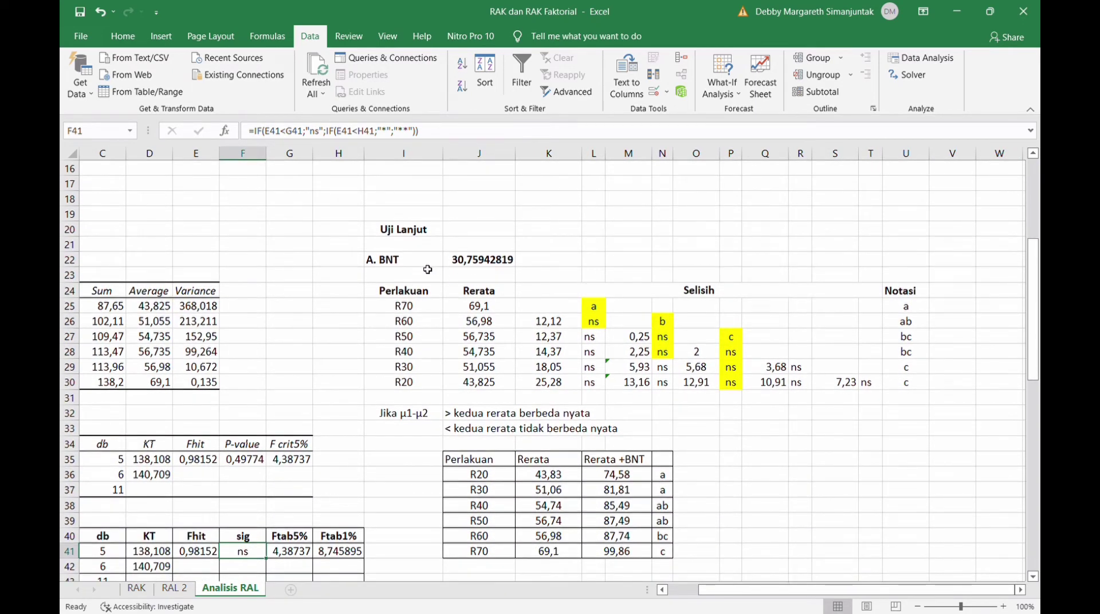
click(486, 261)
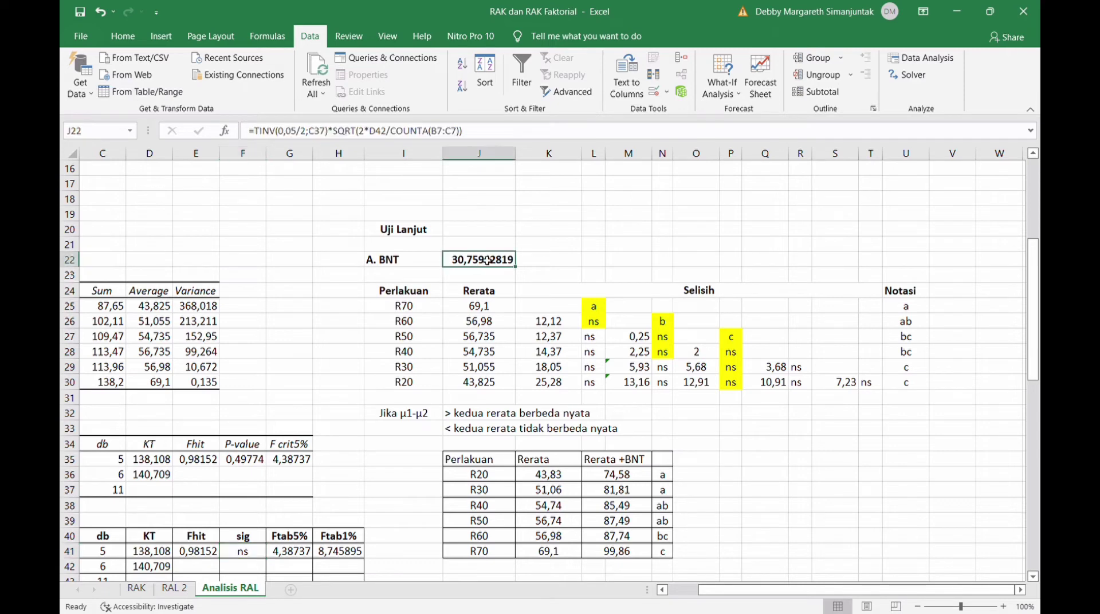
double_click(491, 265)
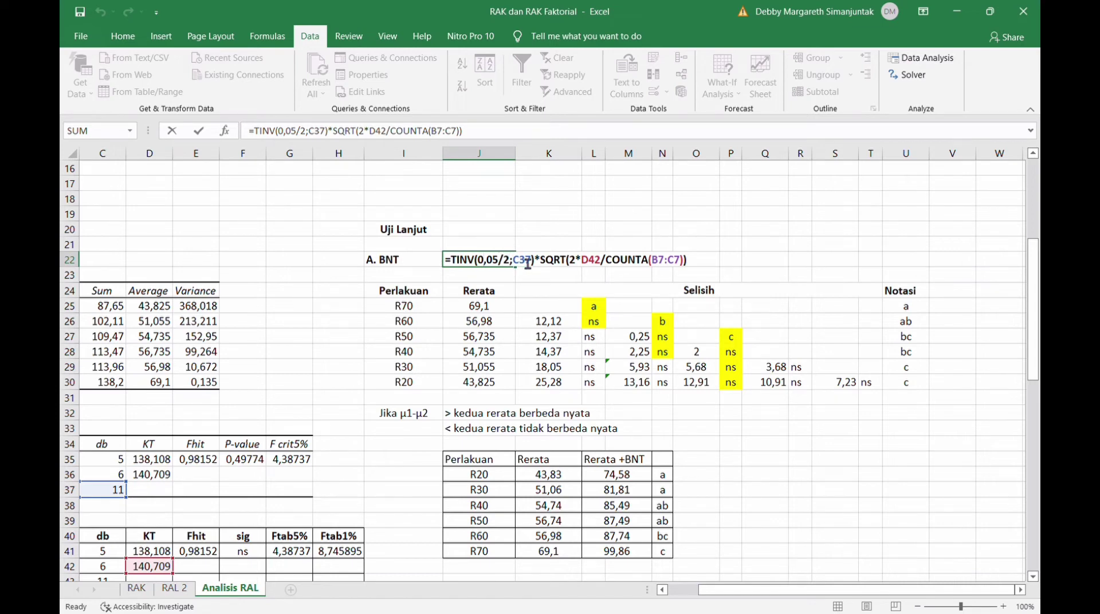
scroll(279, 417, left, 2)
scroll(279, 417, down, 1)
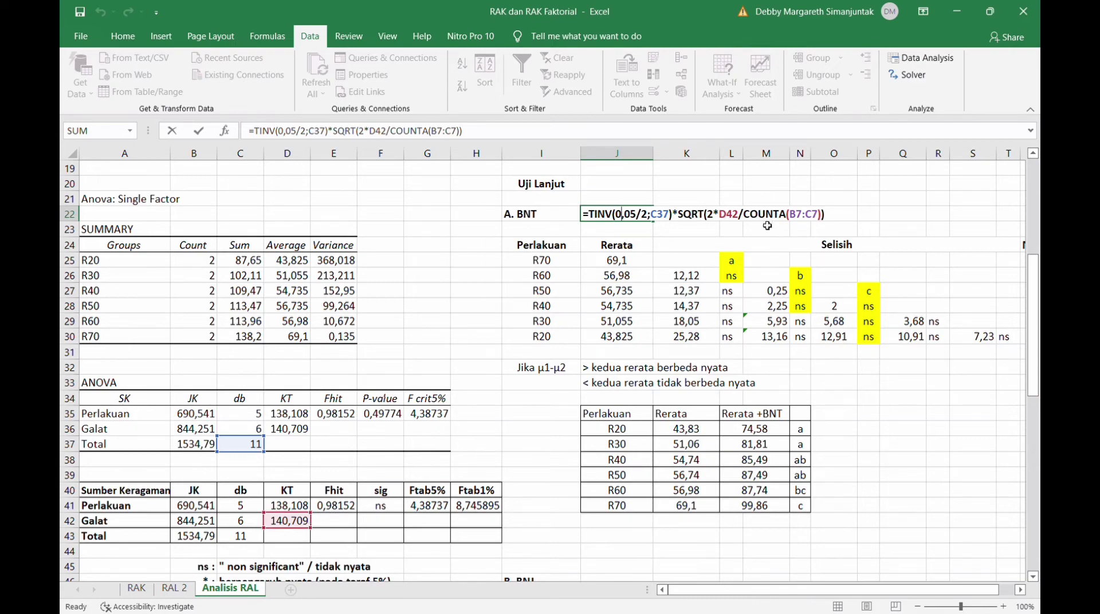
scroll(364, 372, up, 3)
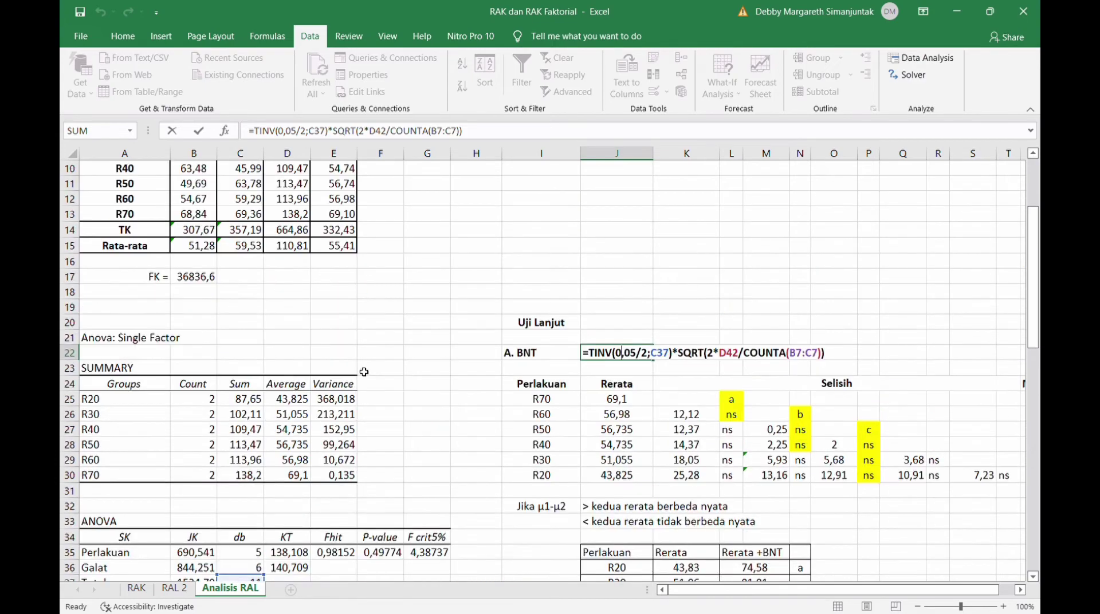
scroll(364, 371, up, 3)
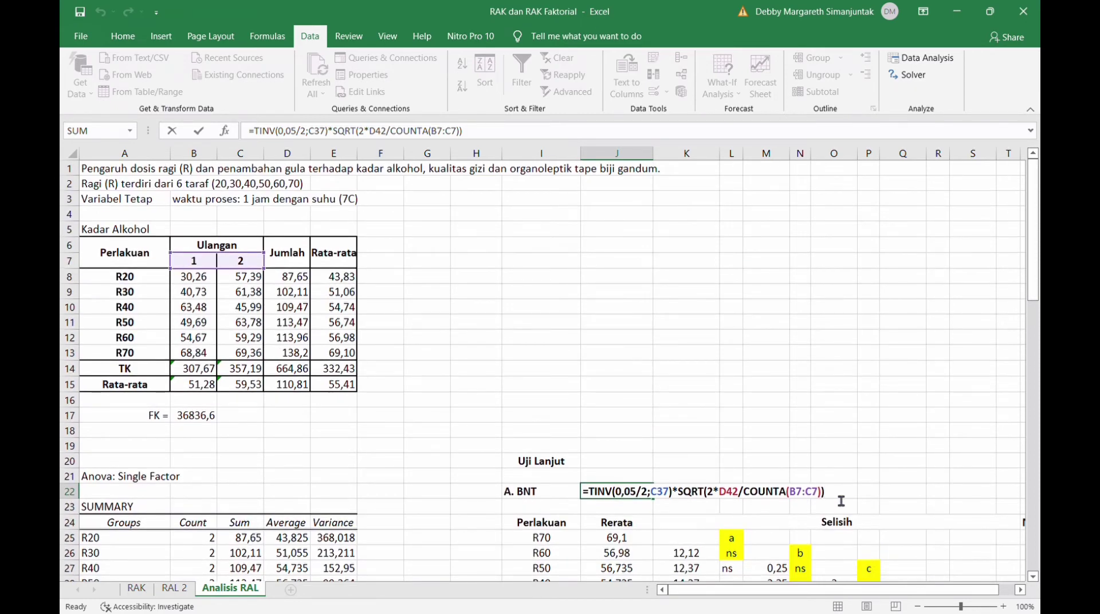
key(Return)
Compare the Perlakuan and Rerata columns of the BNT table with the treatment averages in the summary and Kadar Alkohol tables.
scroll(837, 497, down, 5)
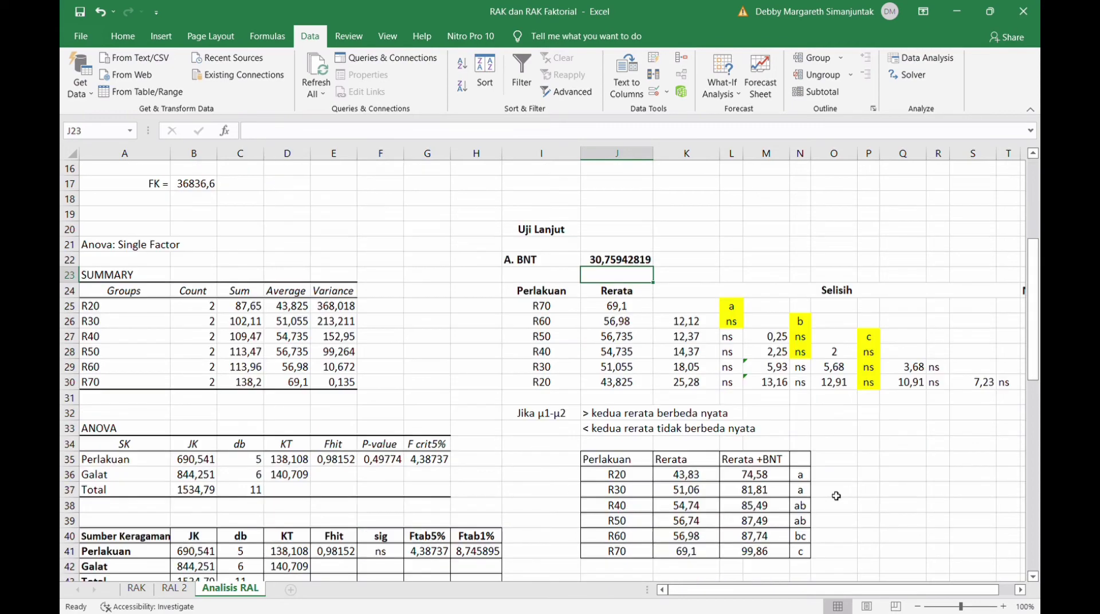
scroll(836, 496, up, 2)
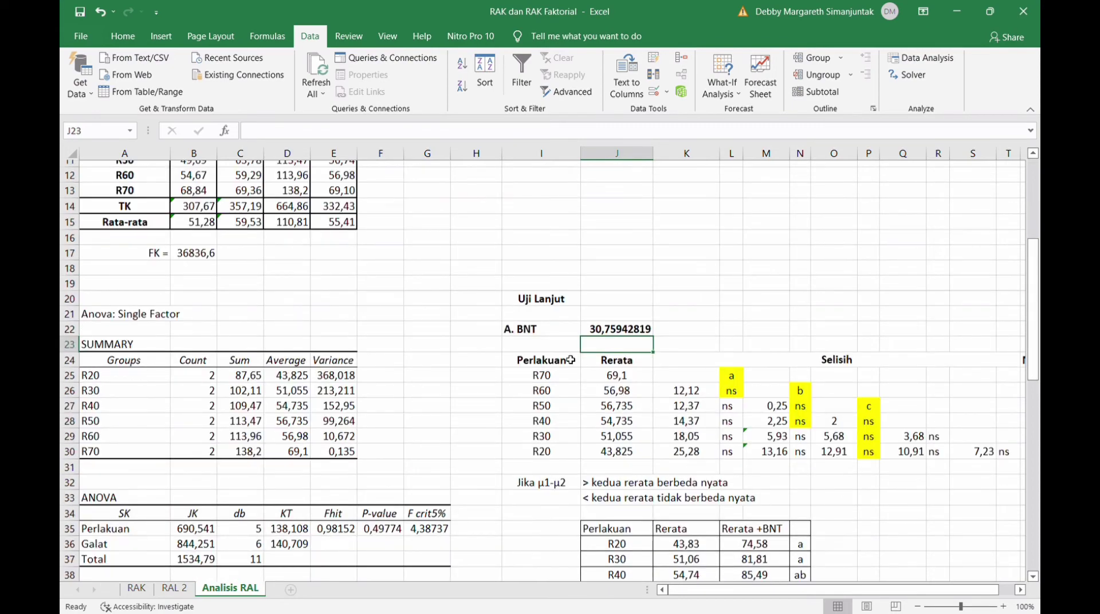
scroll(719, 437, down, 2)
scroll(719, 436, right, 1)
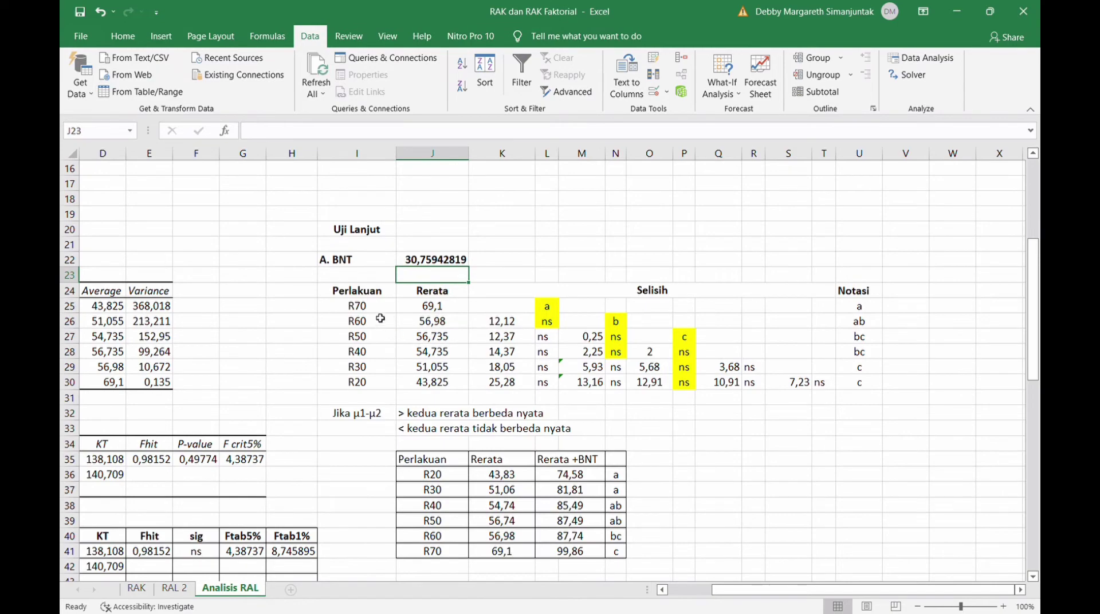
scroll(305, 339, left, 1)
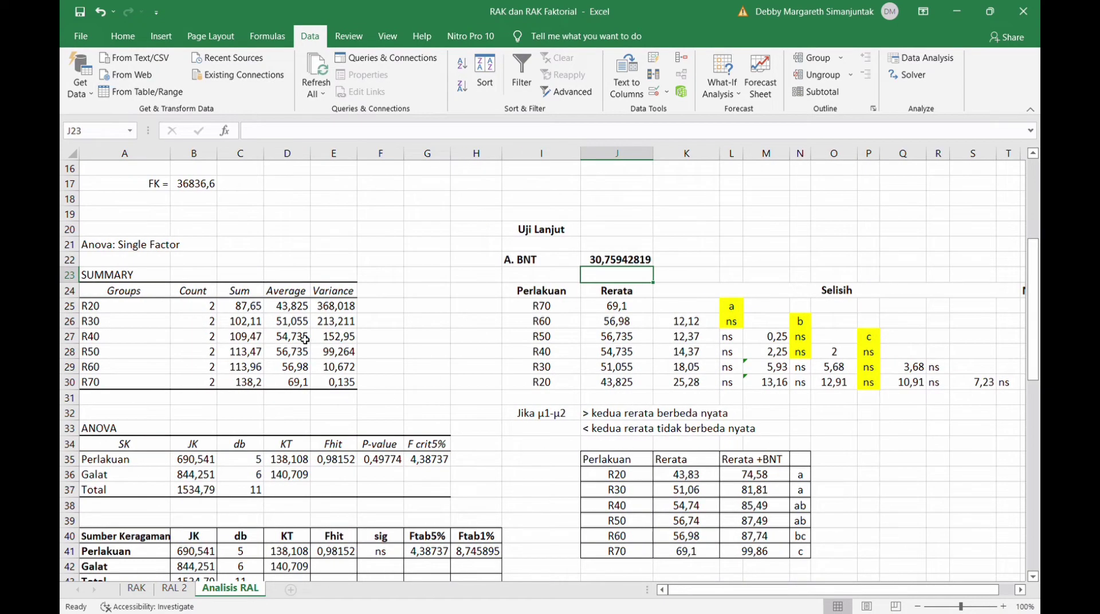
scroll(305, 340, up, 5)
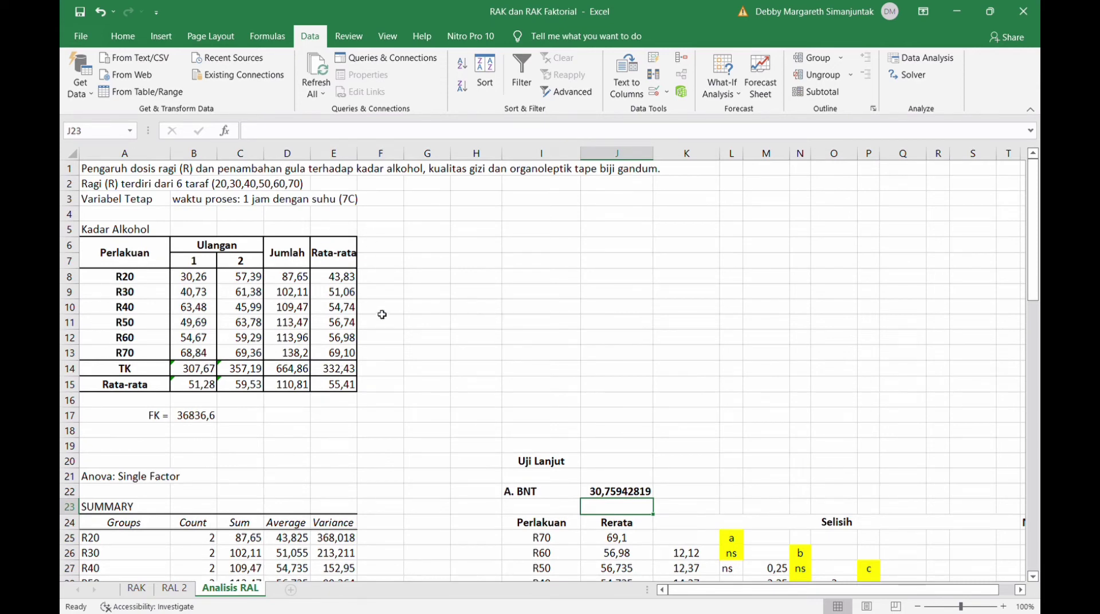
scroll(593, 470, down, 4)
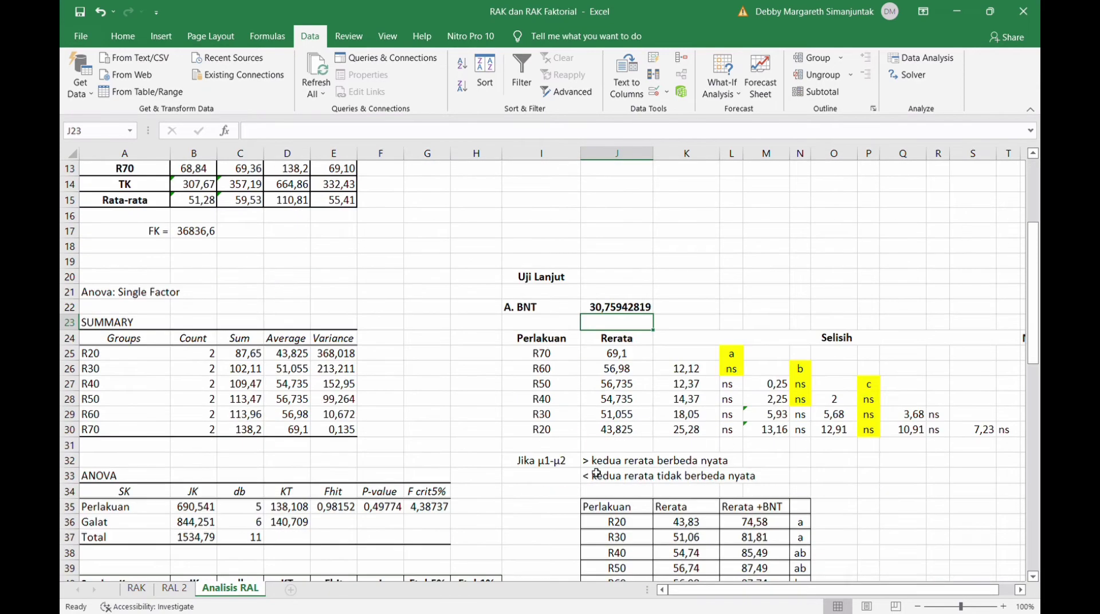
scroll(596, 473, right, 1)
scroll(597, 474, right, 1)
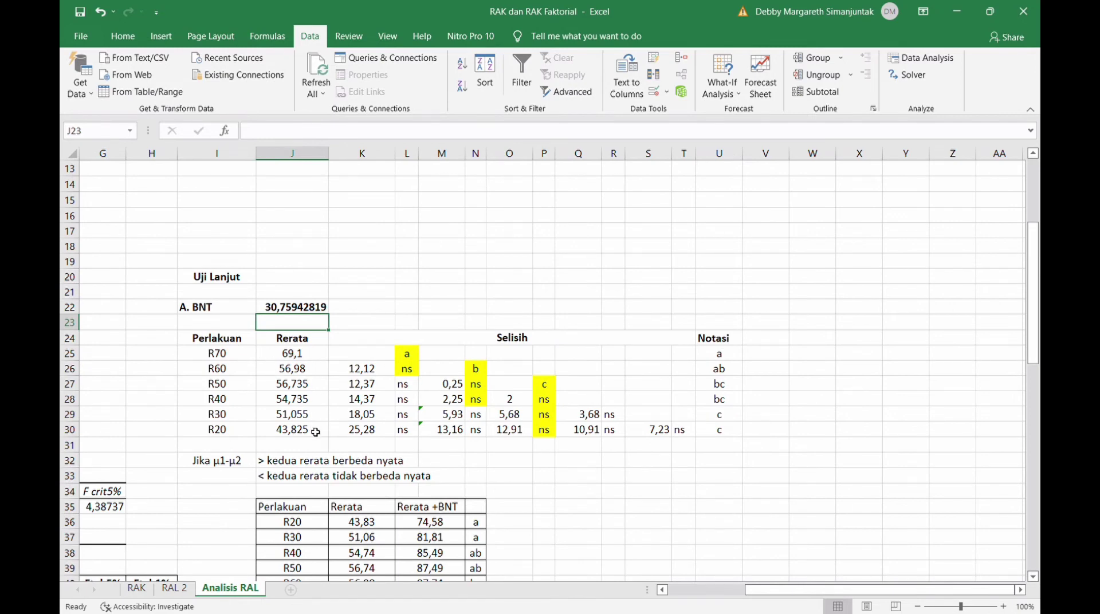
Check the Selisih formula =$J$25-J26 in the R60 row and fill it down to the R20 row.
click(386, 376)
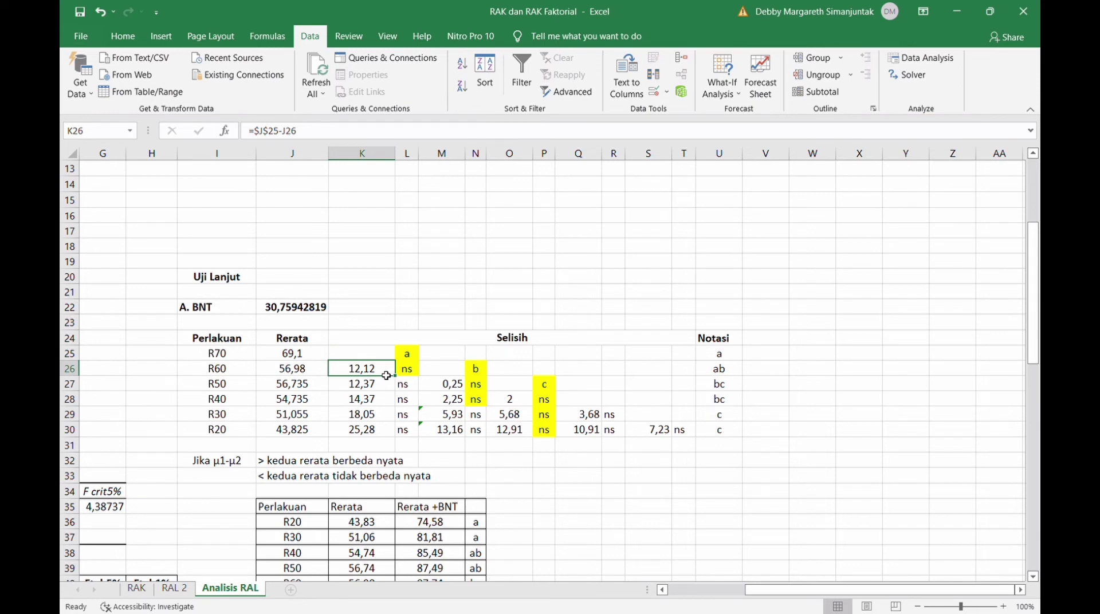
double_click(386, 375)
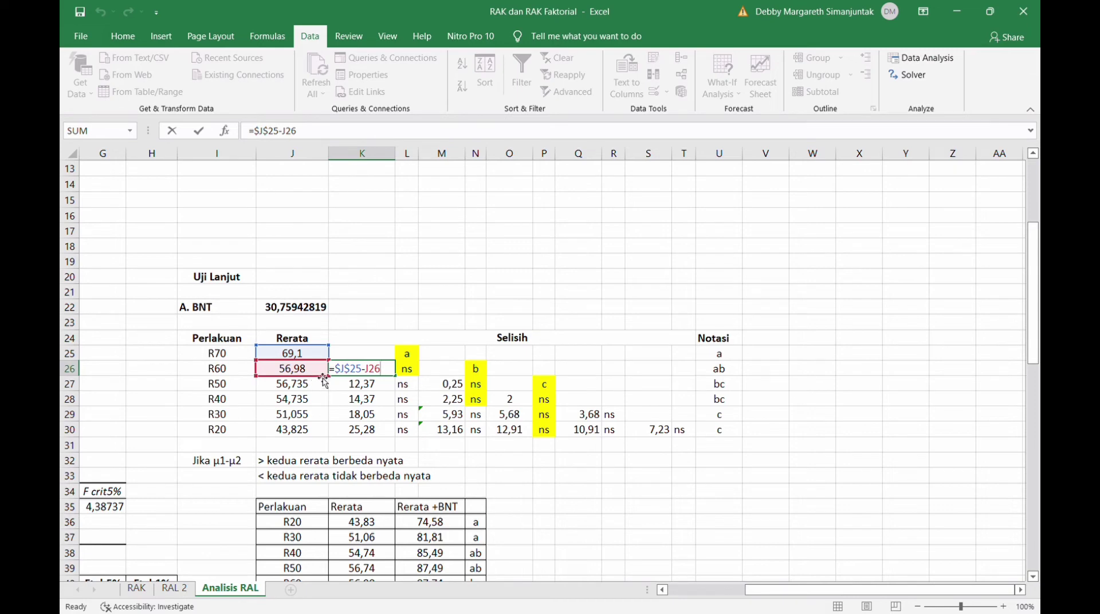
key(Return)
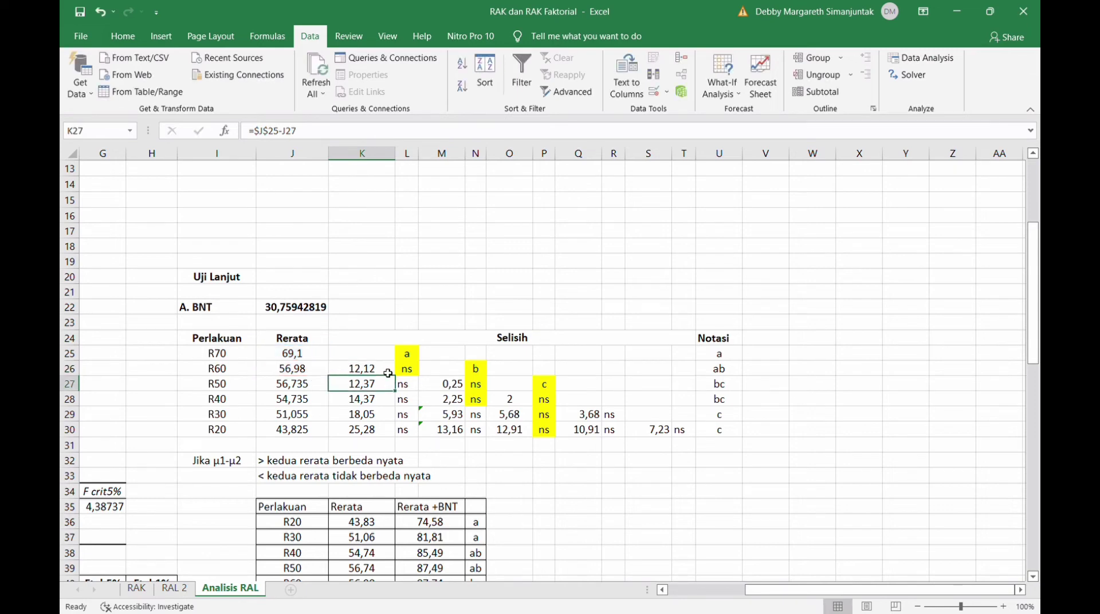
click(388, 373)
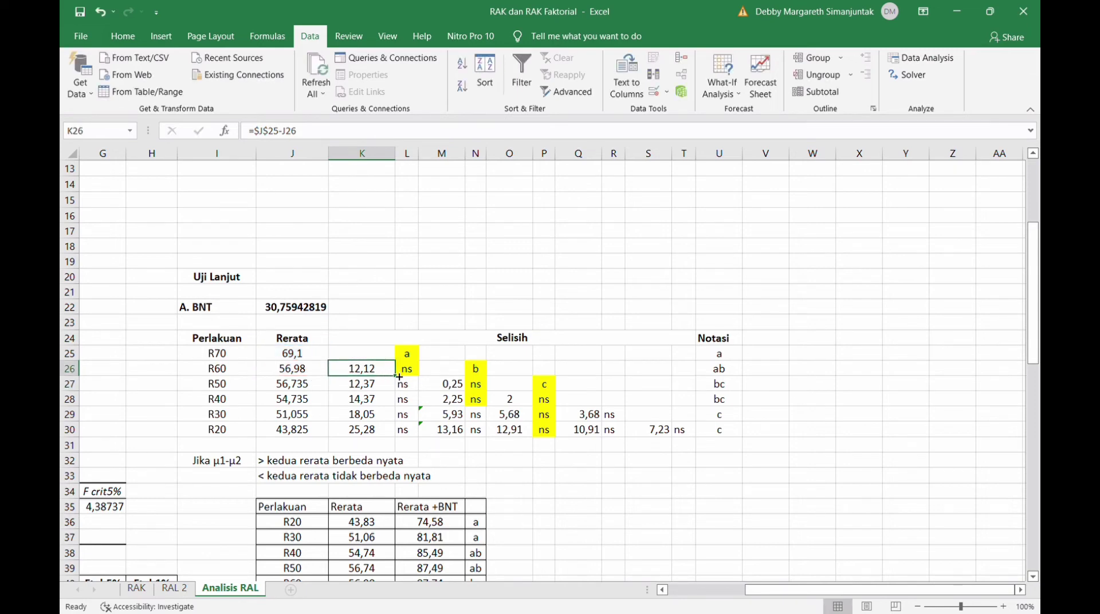
drag(395, 376, 393, 435)
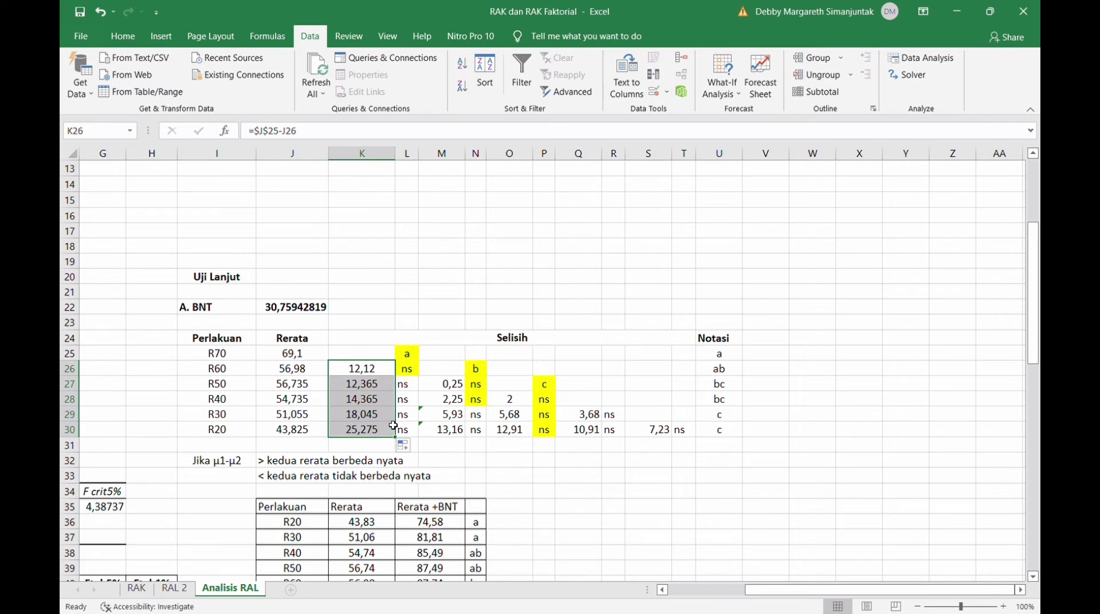
click(391, 418)
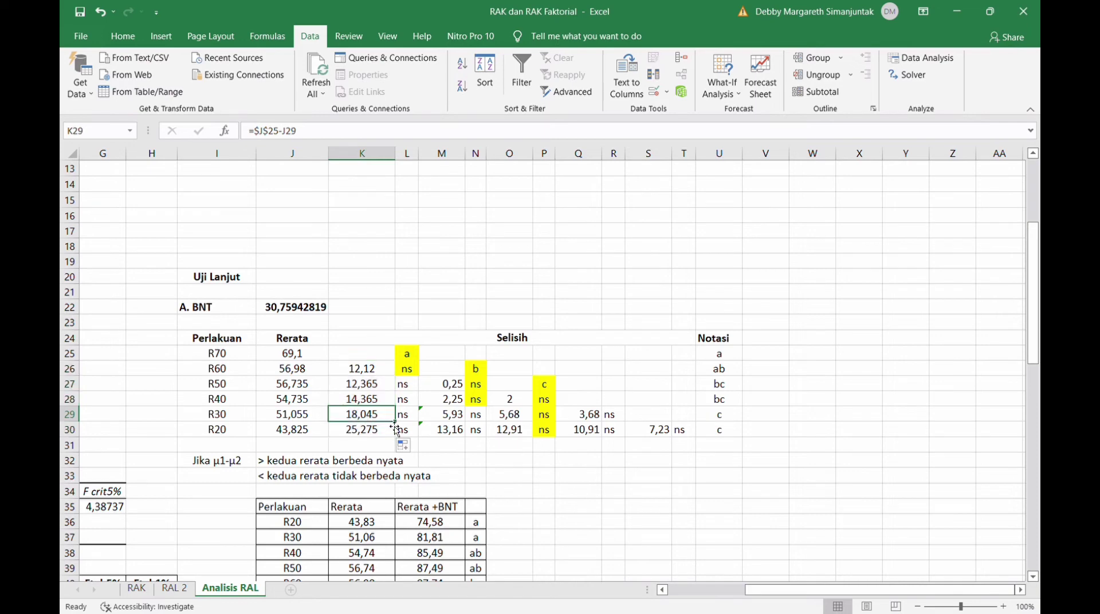
Check the second Selisih formula =$J$26-J27 in the R50 row and fill it down to the R20 row.
click(462, 388)
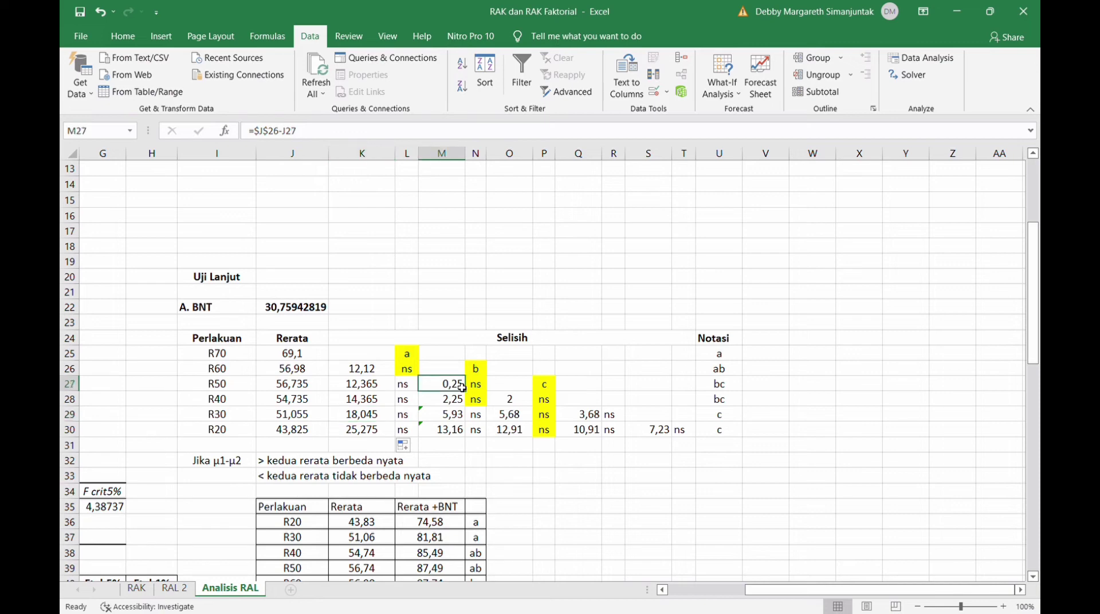
double_click(462, 388)
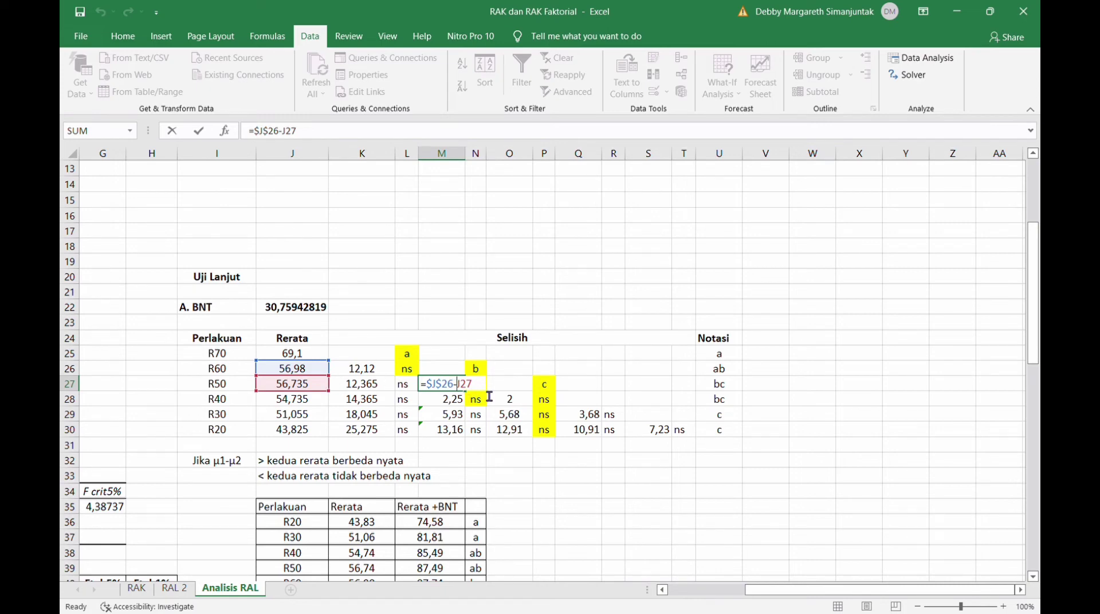
key(ctrl+Return)
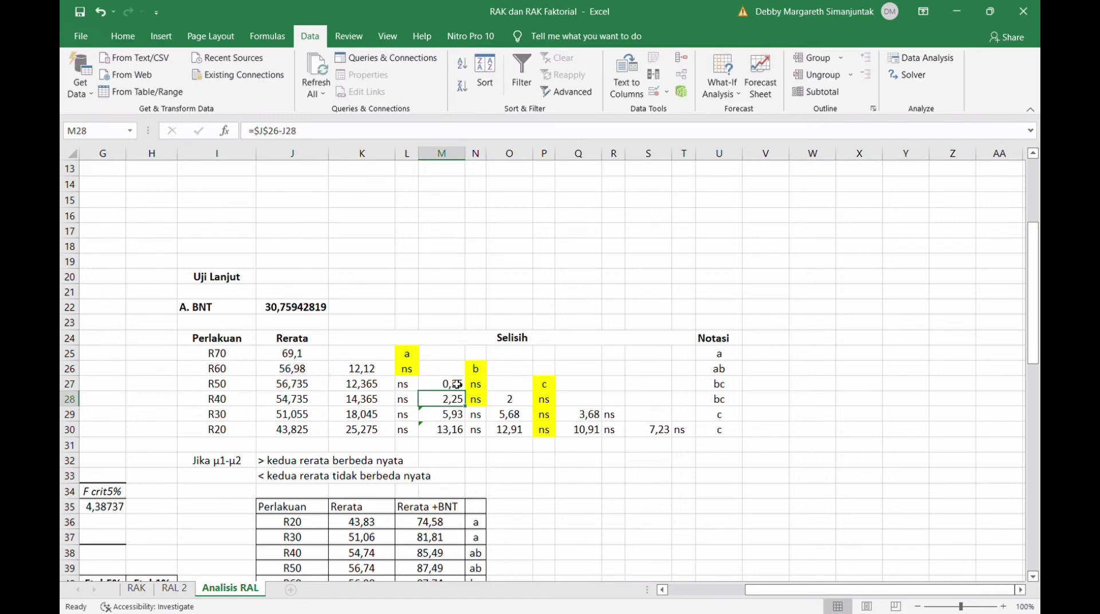
drag(468, 392, 469, 433)
Examine the starting cells of the third and fourth Selisih difference columns, in the R40 and R30 rows.
click(518, 372)
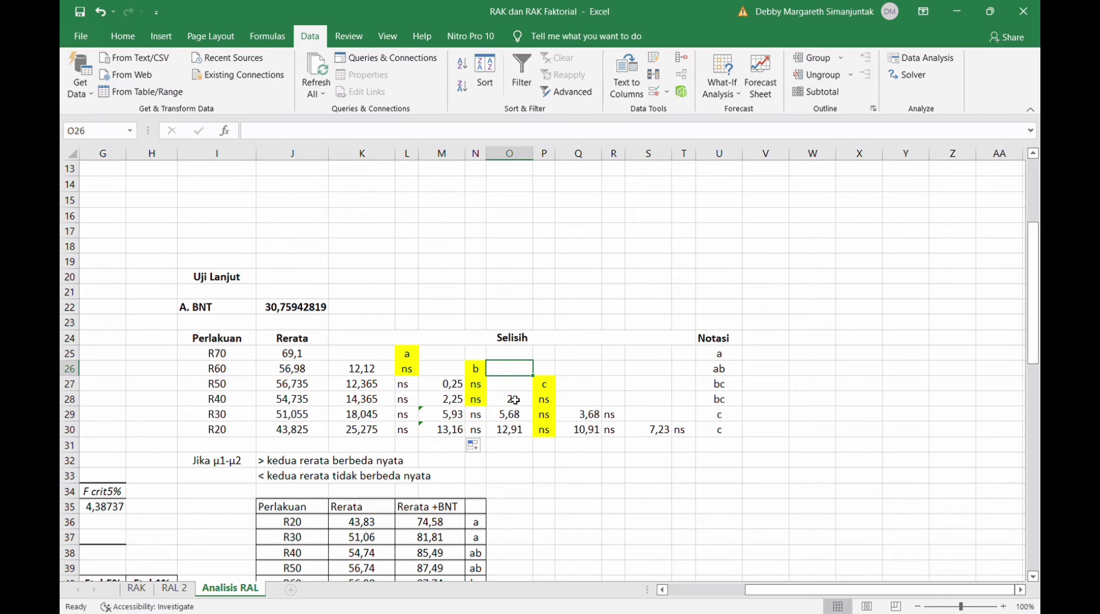
click(517, 400)
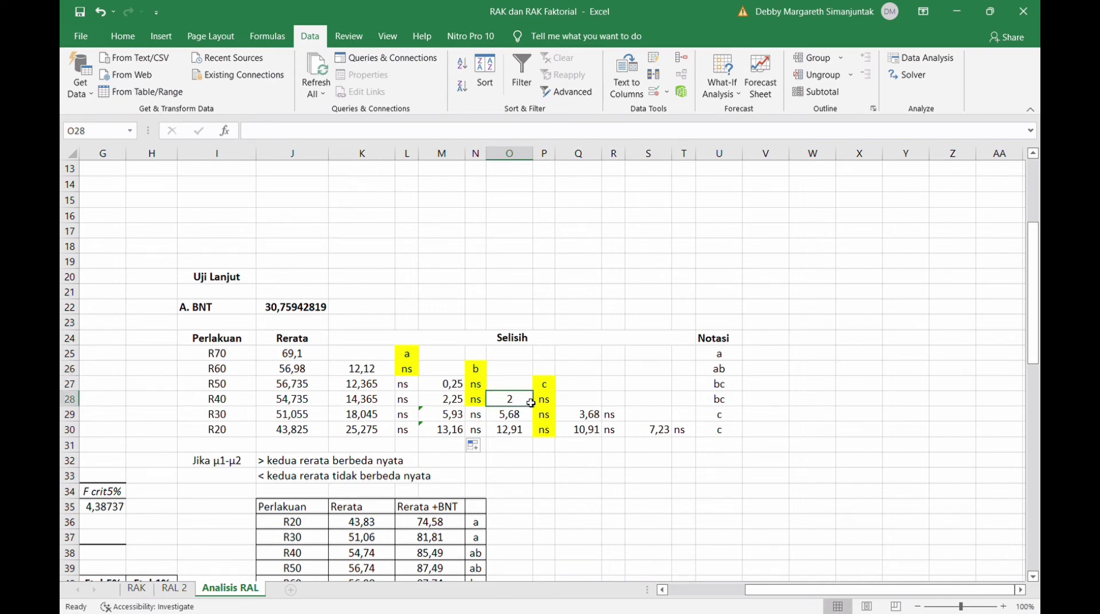
click(583, 417)
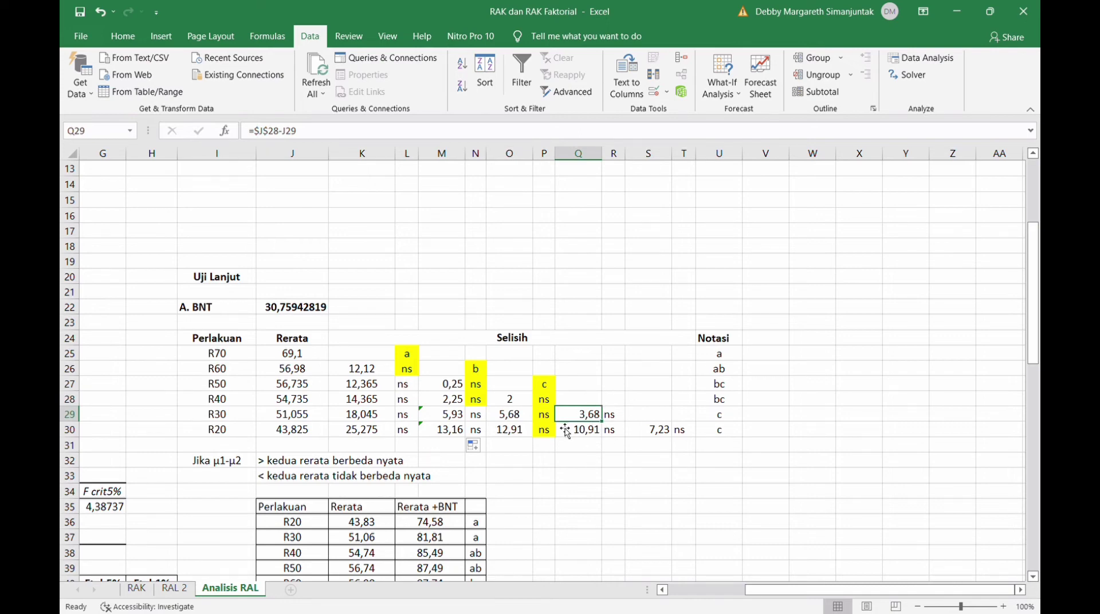
Check the significance formula =IF(K27<$J$22;"ns";"*") beside the first R50 difference and fill it down to the R20 row.
click(418, 386)
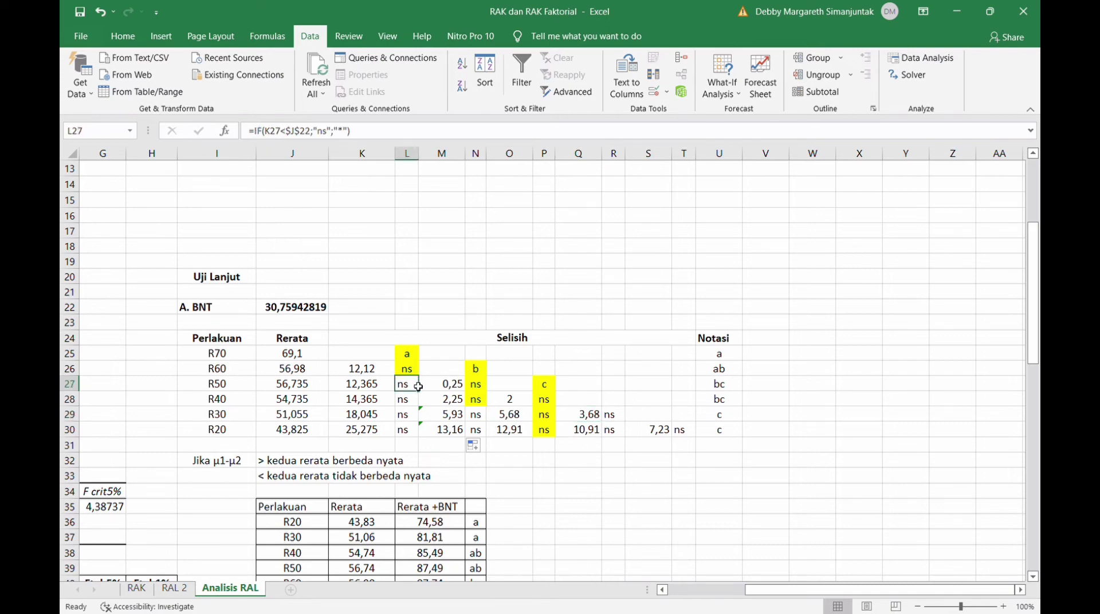
double_click(418, 386)
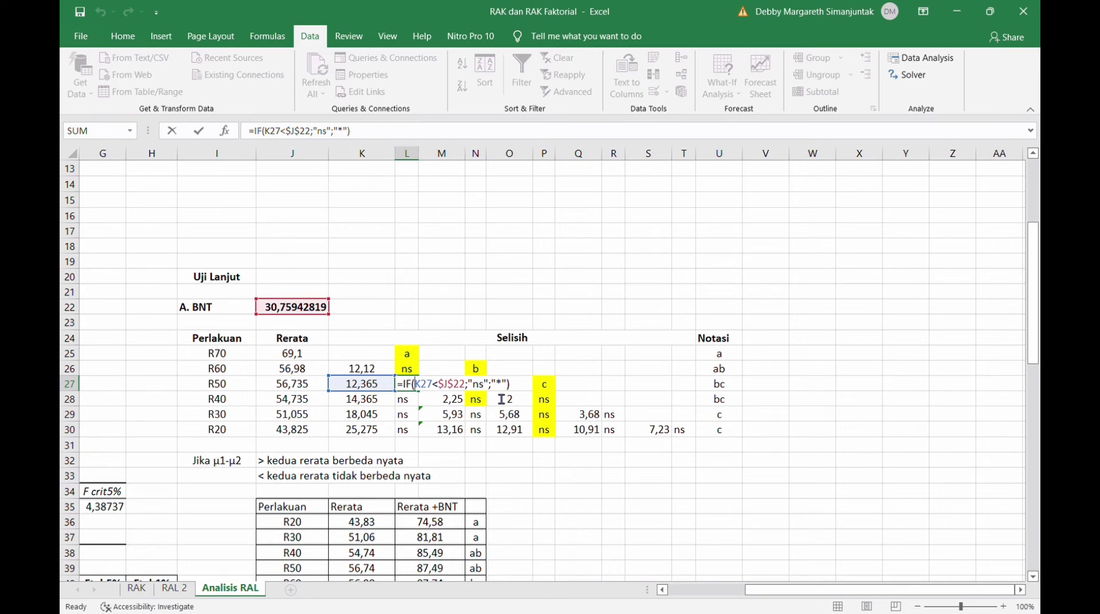
key(Return)
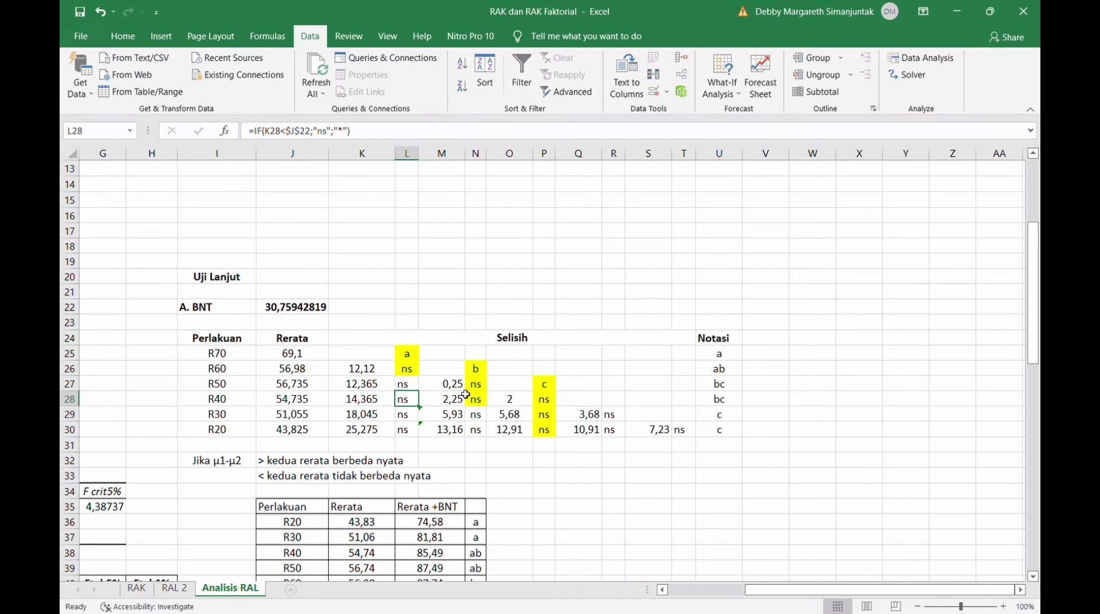
click(417, 390)
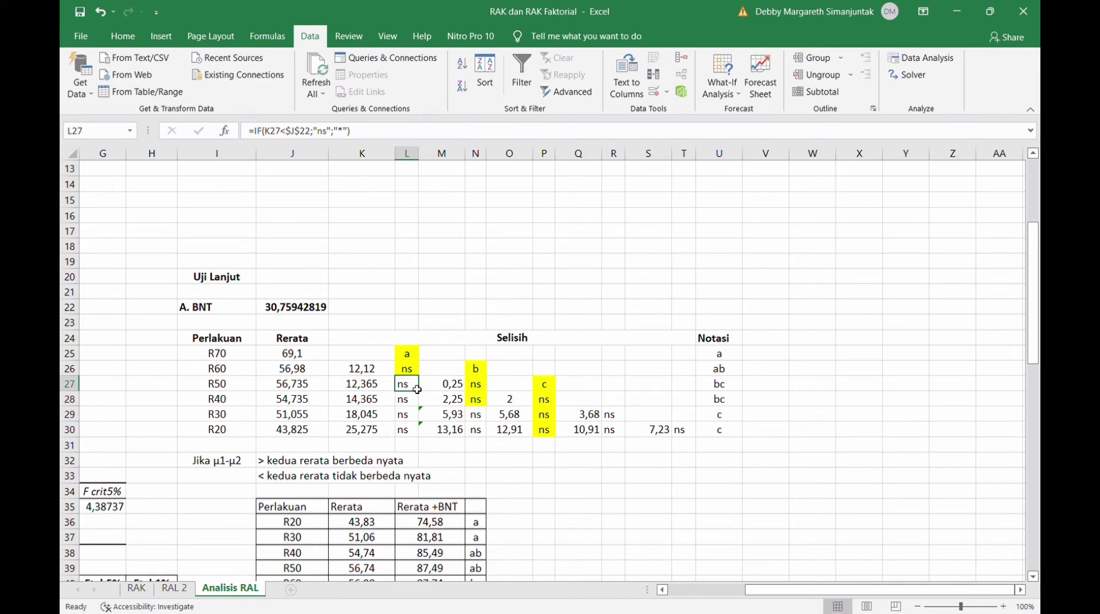
drag(422, 393, 423, 434)
click(493, 465)
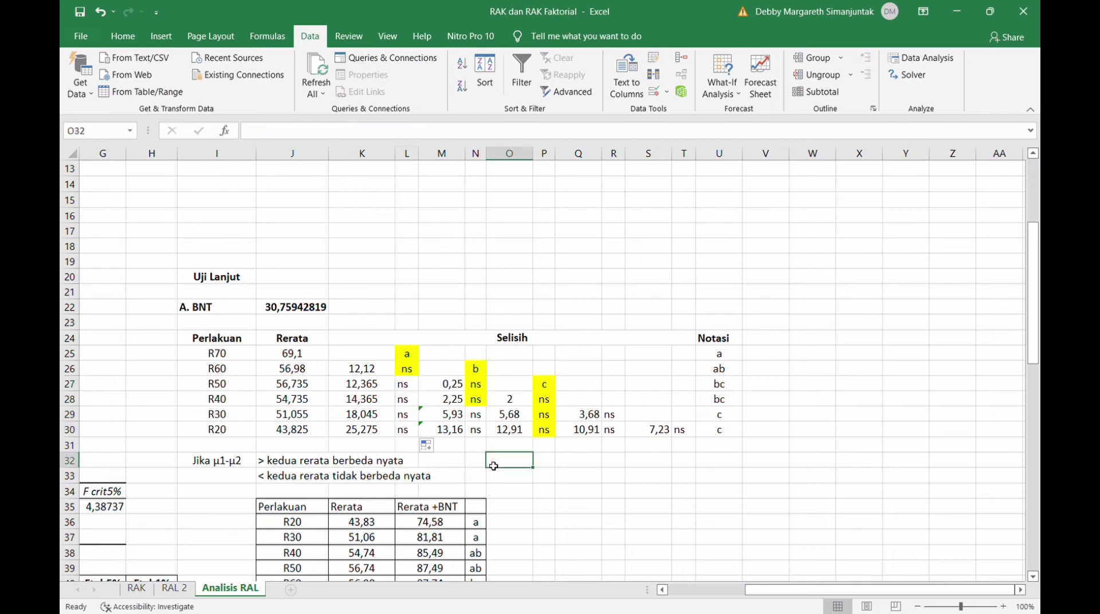
scroll(493, 466, down, 2)
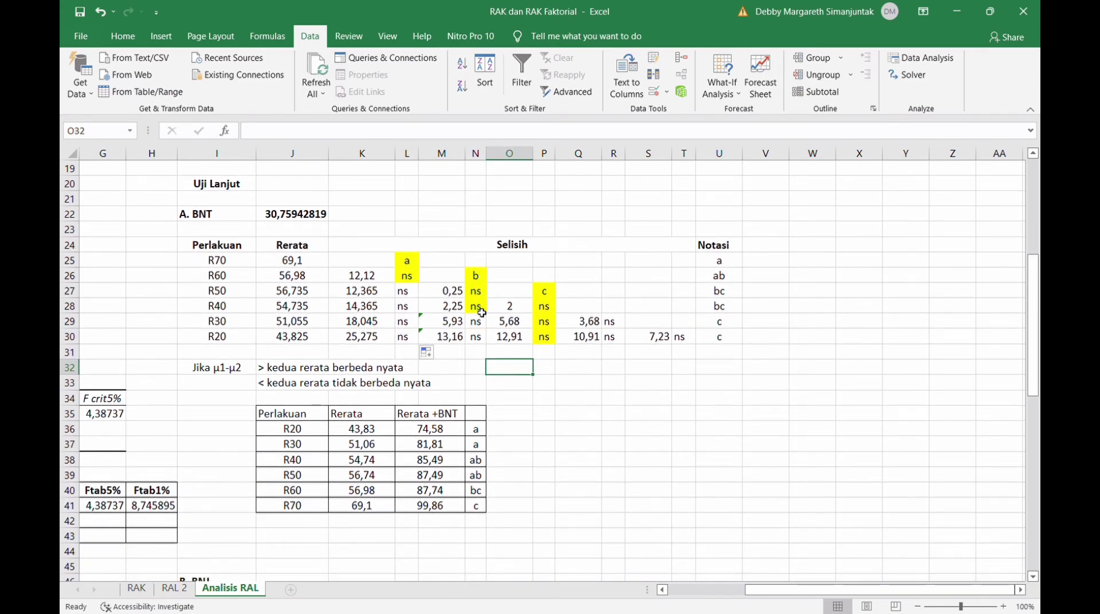
click(481, 312)
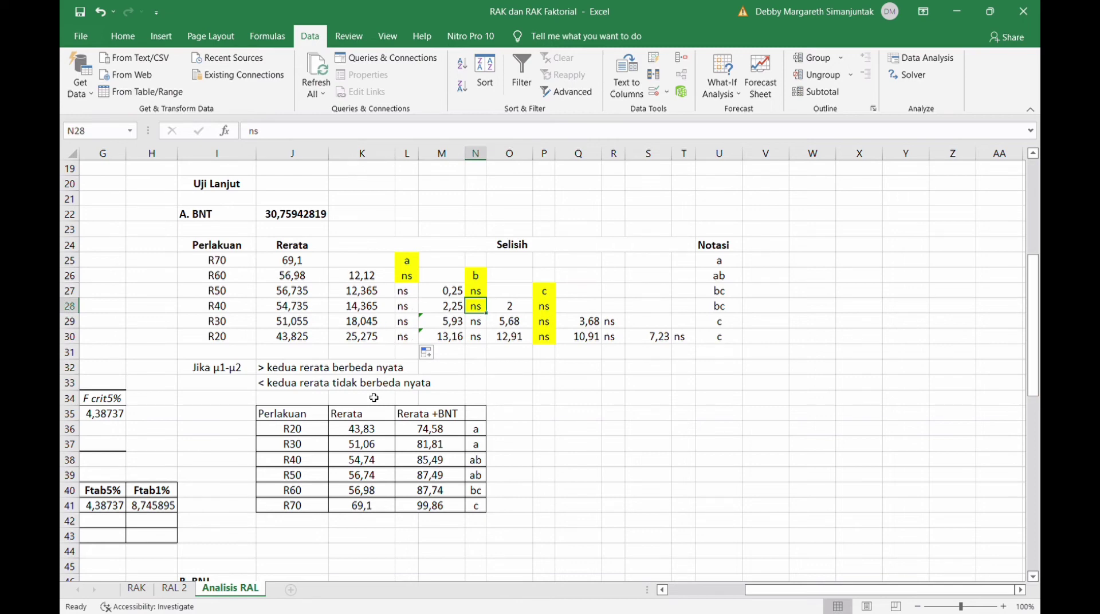
scroll(374, 397, down, 3)
scroll(289, 288, up, 3)
scroll(147, 406, up, 6)
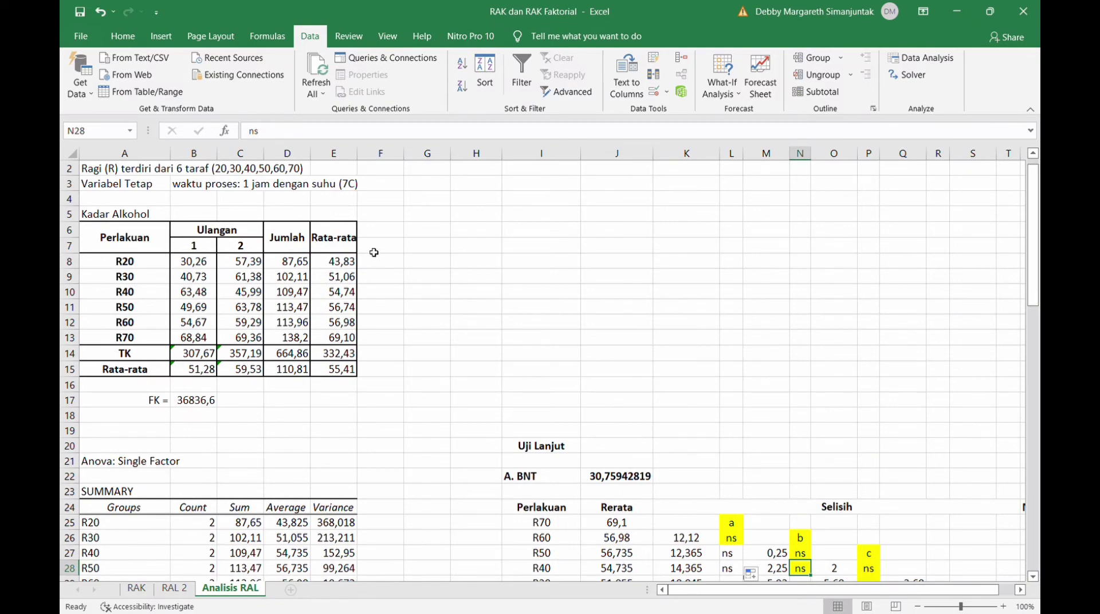
Check the Rerata +BNT formula =K36+$J$22 in the R20 row and fill it down to the R70 row.
scroll(437, 462, down, 5)
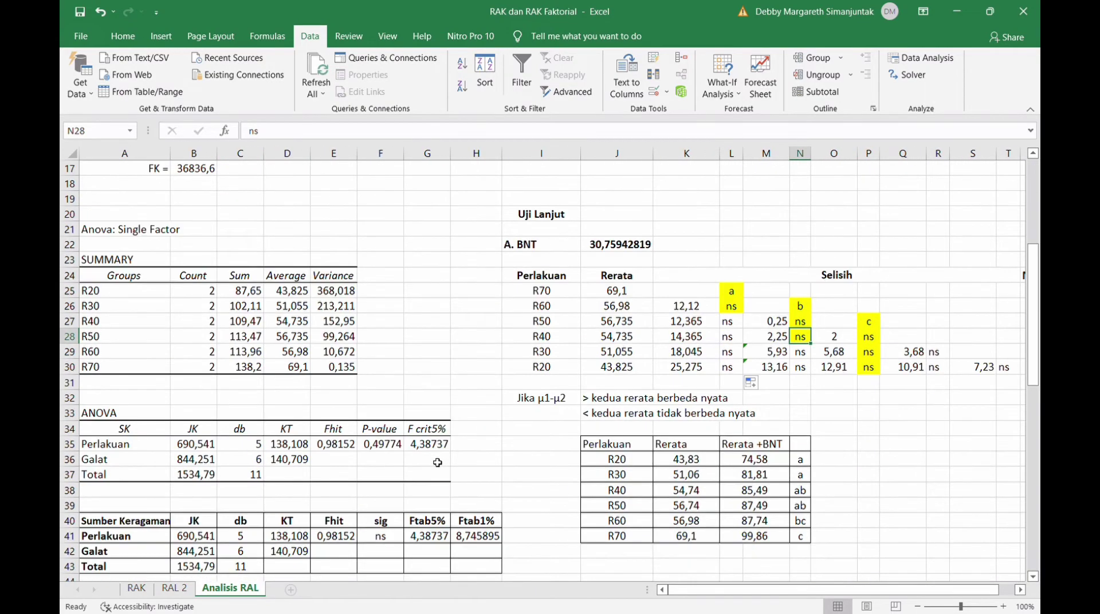
scroll(437, 463, right, 3)
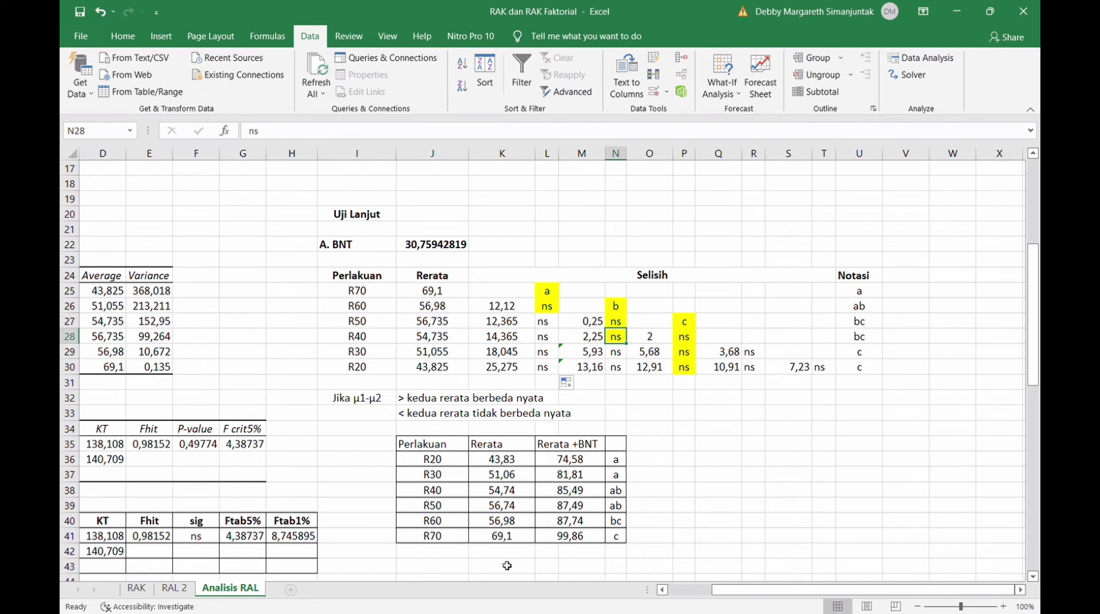
click(589, 462)
double_click(588, 463)
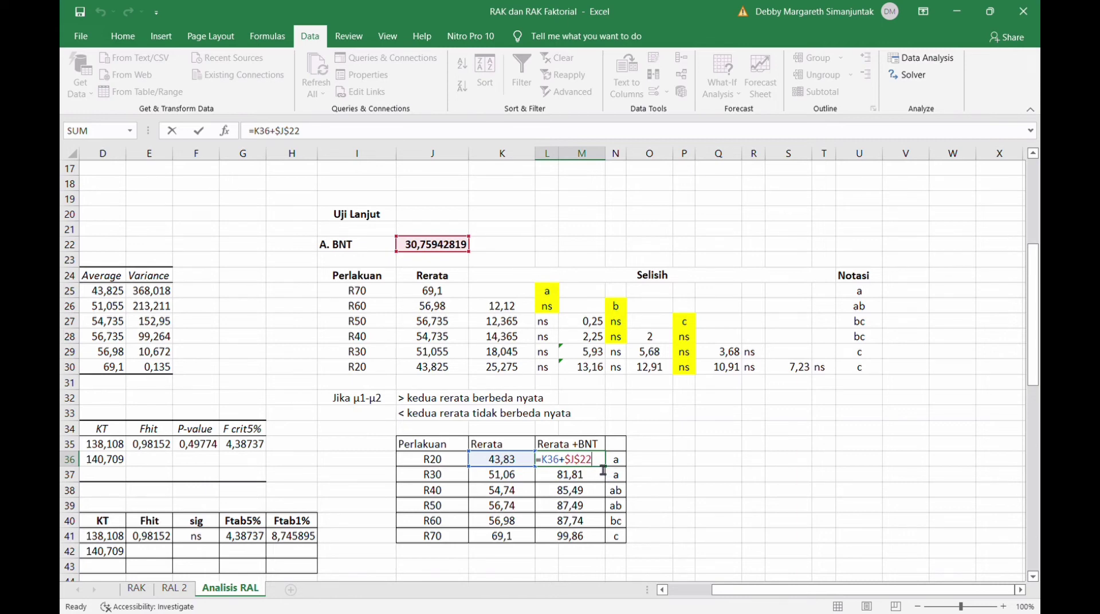
key(Return)
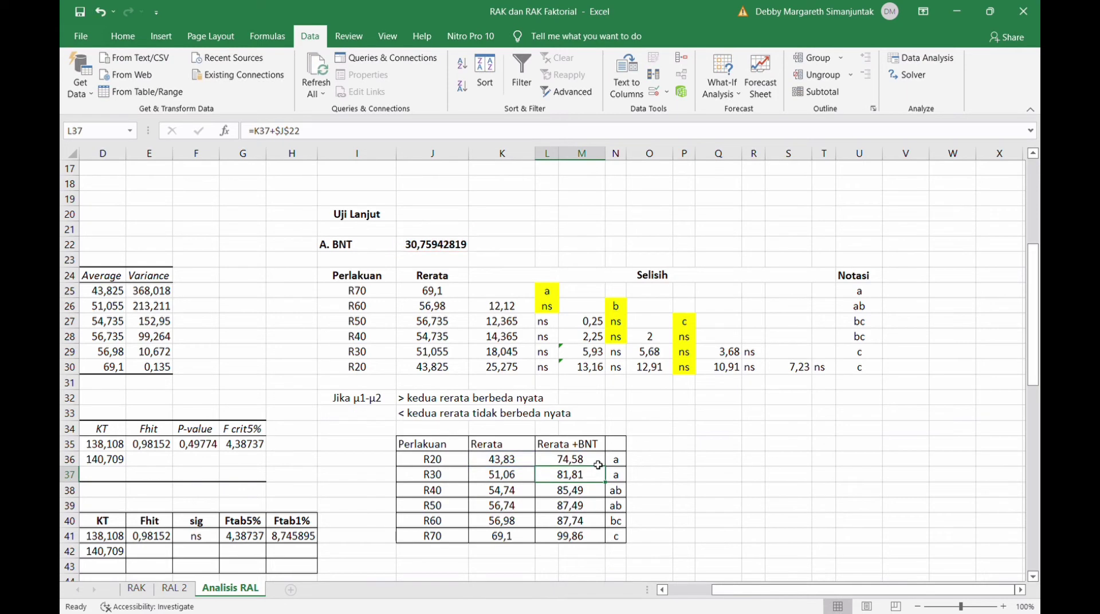
drag(597, 465, 605, 540)
click(664, 502)
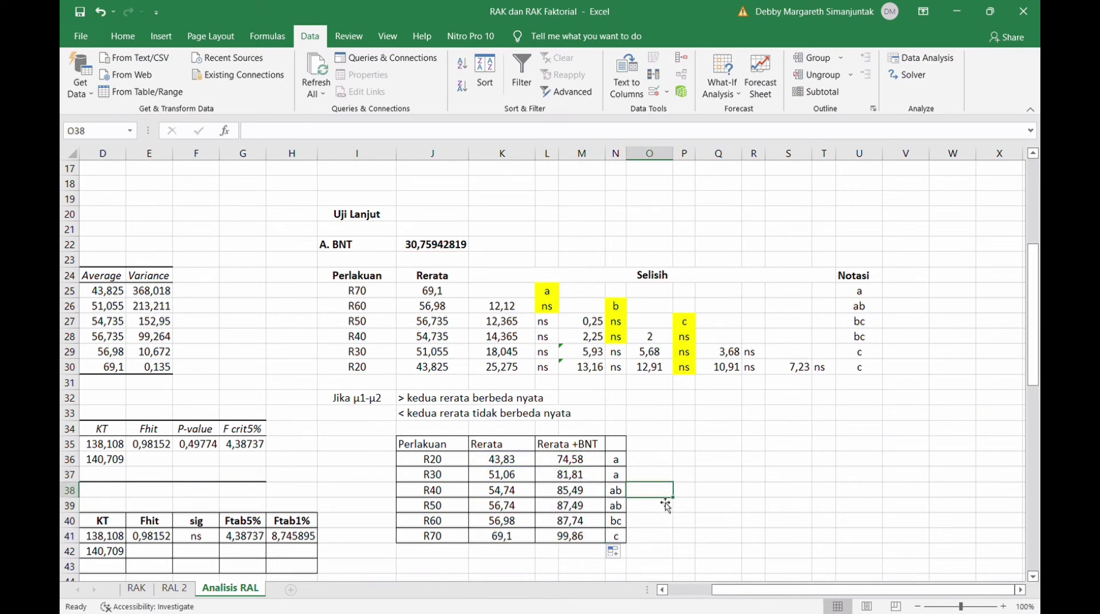
Check the BNJ value's formula =J48*J49 in the B. BNJ section.
scroll(665, 504, down, 8)
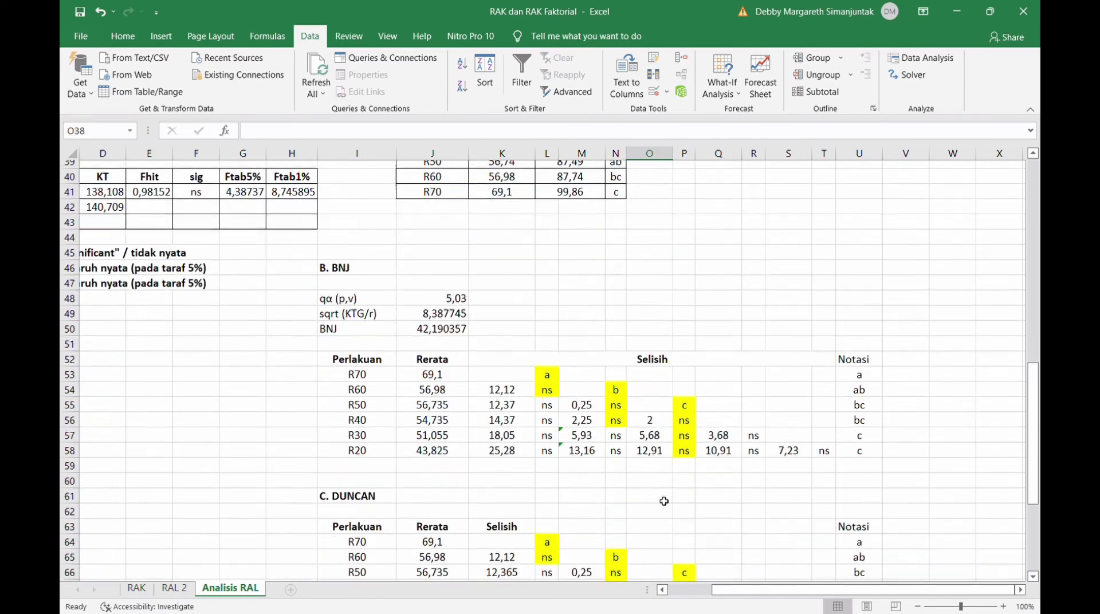
scroll(664, 502, down, 2)
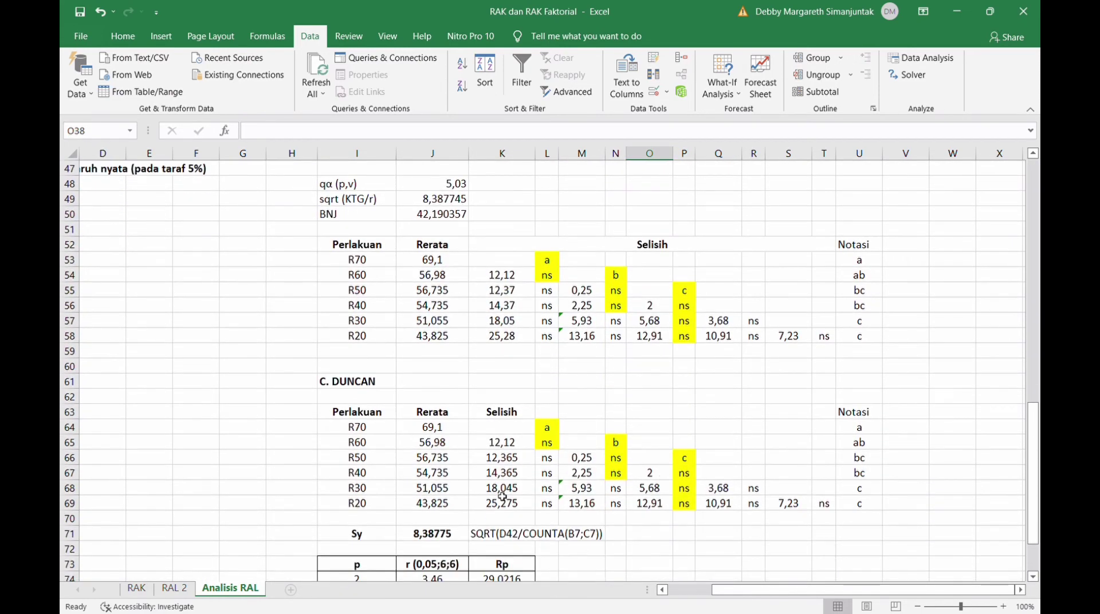
scroll(445, 301, up, 1)
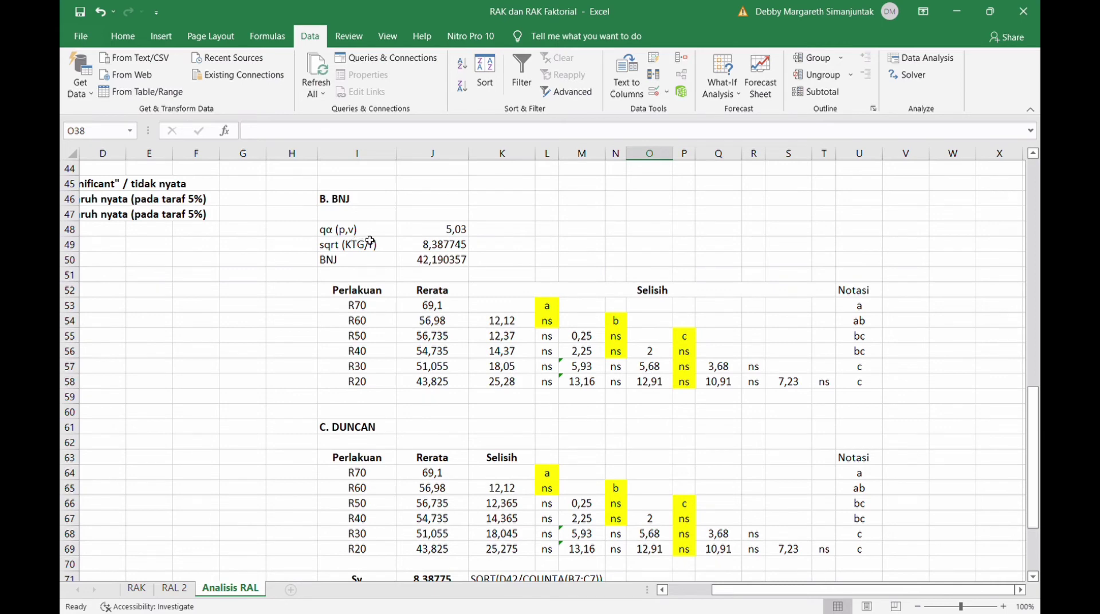
click(410, 263)
text(=J48*J49)
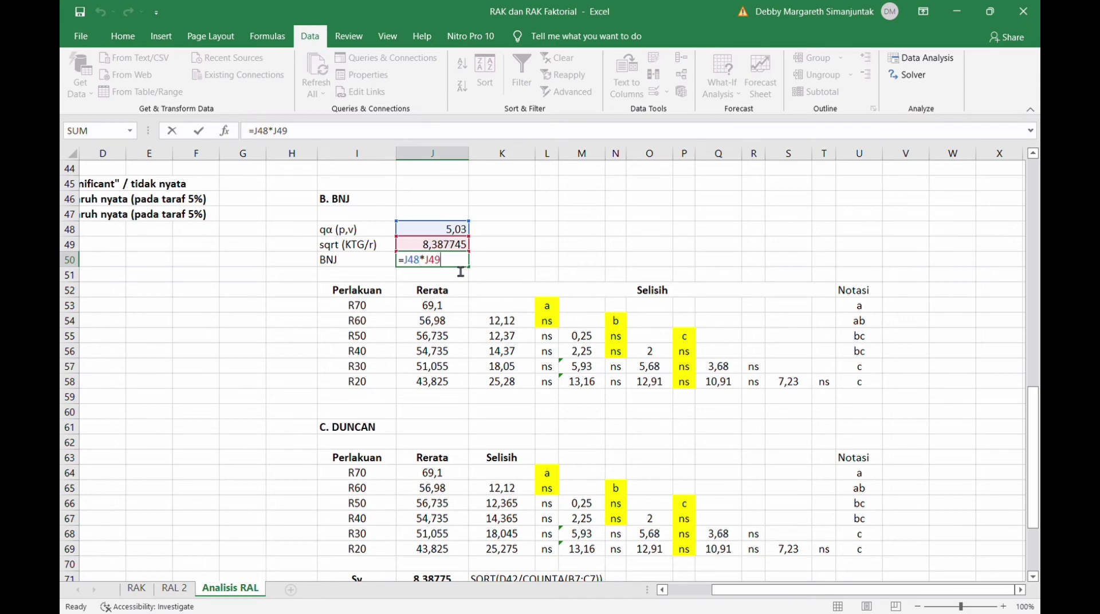
key(Return)
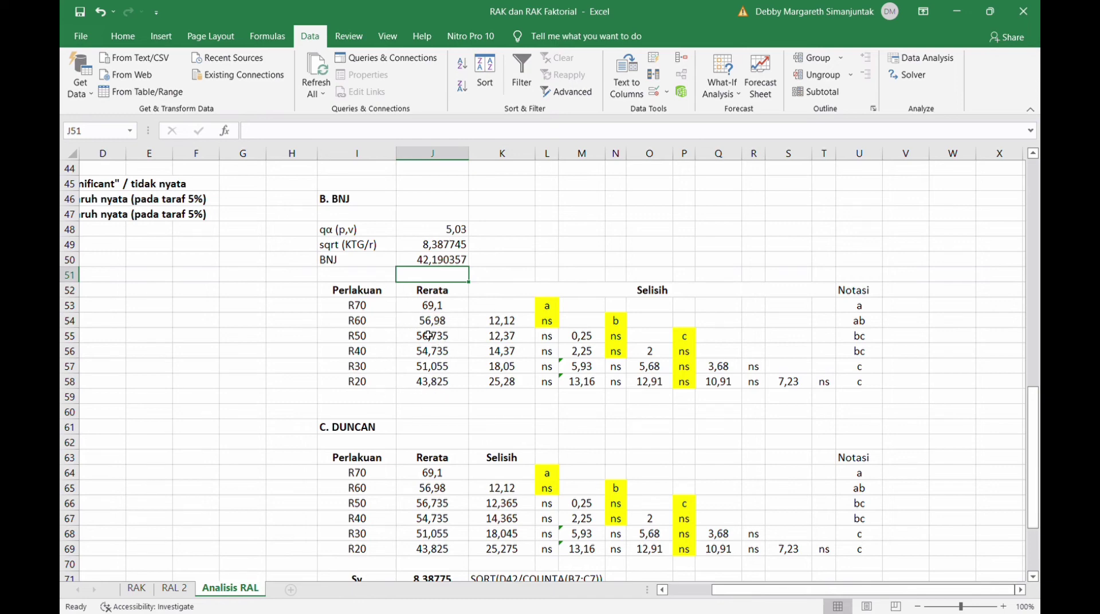
Check the BNJ table's first Selisih formula =$J$53-J54 in the R60 row and fill it down to the R20 row.
click(524, 324)
double_click(522, 323)
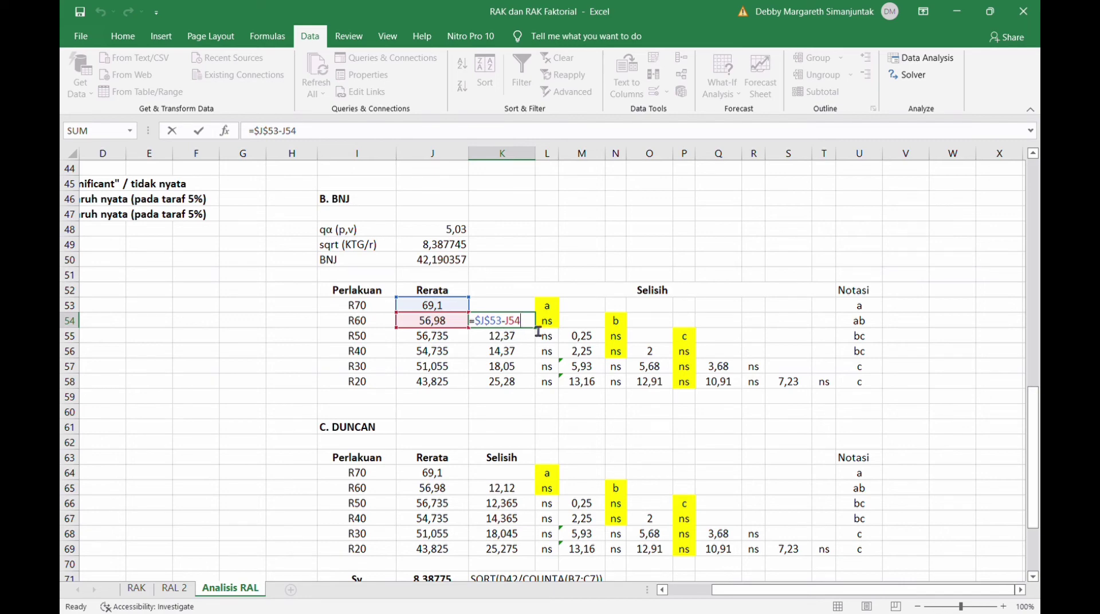
key(Return)
drag(532, 326, 535, 389)
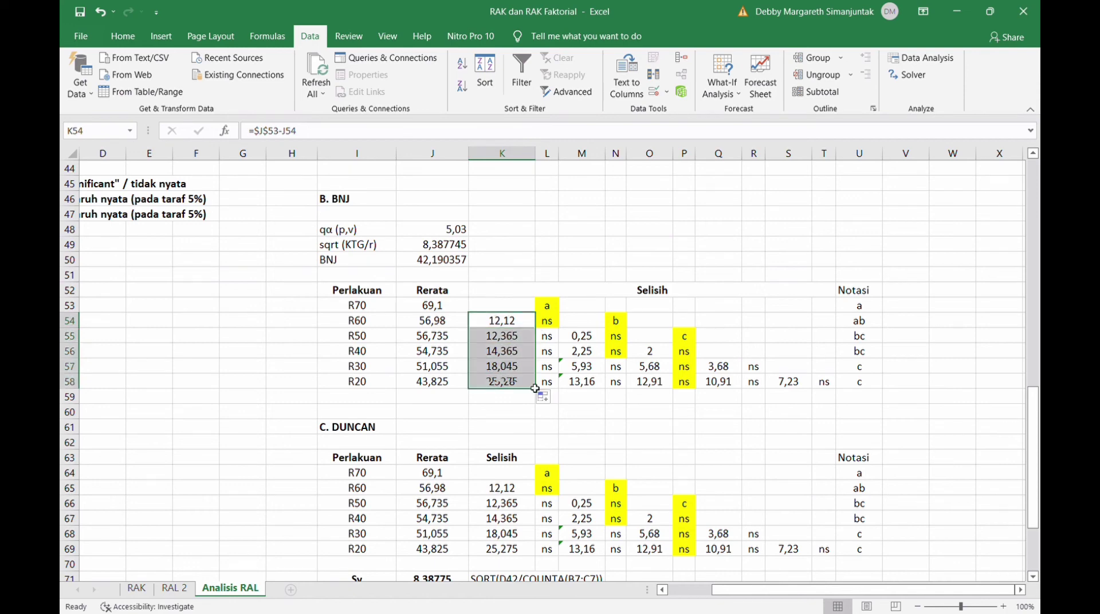
click(549, 367)
Reduce the first-column BNJ differences in the R50 to R20 rows to two decimal places.
drag(520, 340, 524, 380)
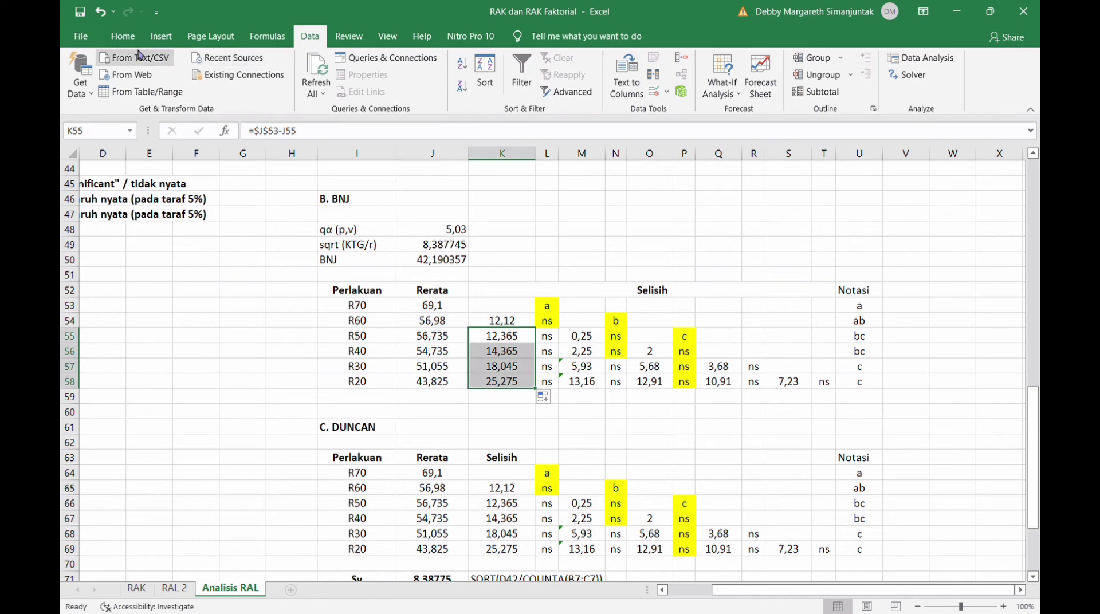
click(123, 36)
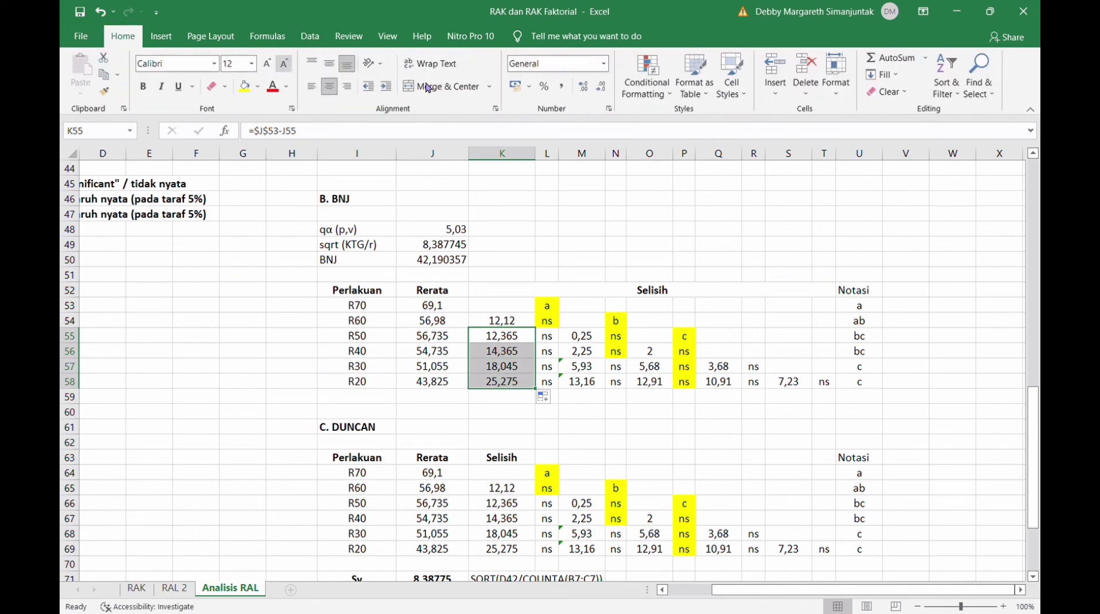
click(600, 86)
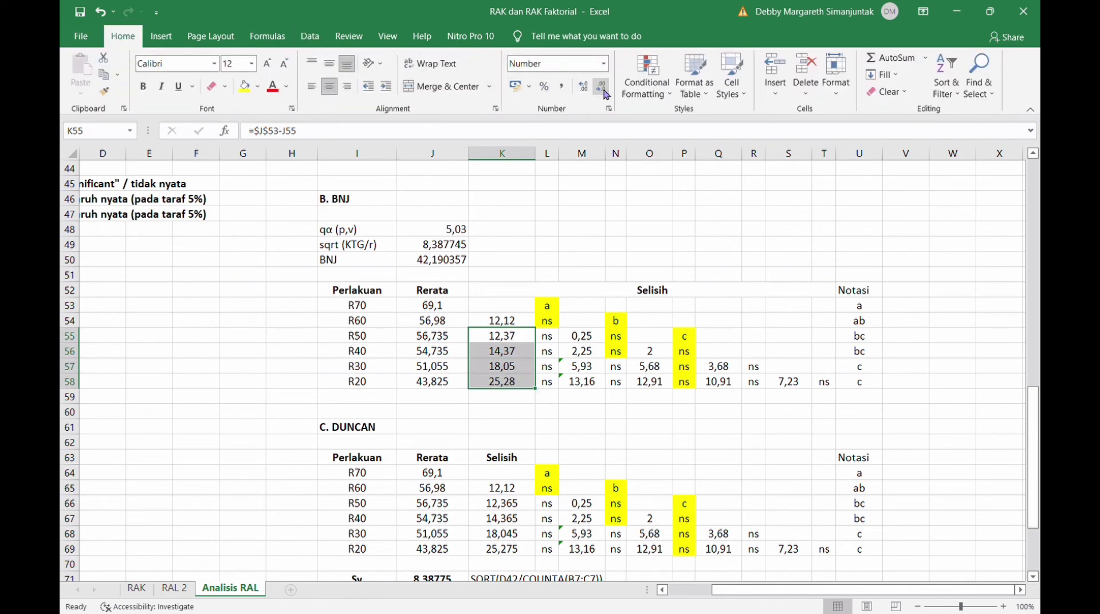
Check the BNJ table's second Selisih formula =$J$54-J55 in the R50 row and fill it down to the R20 row.
click(589, 341)
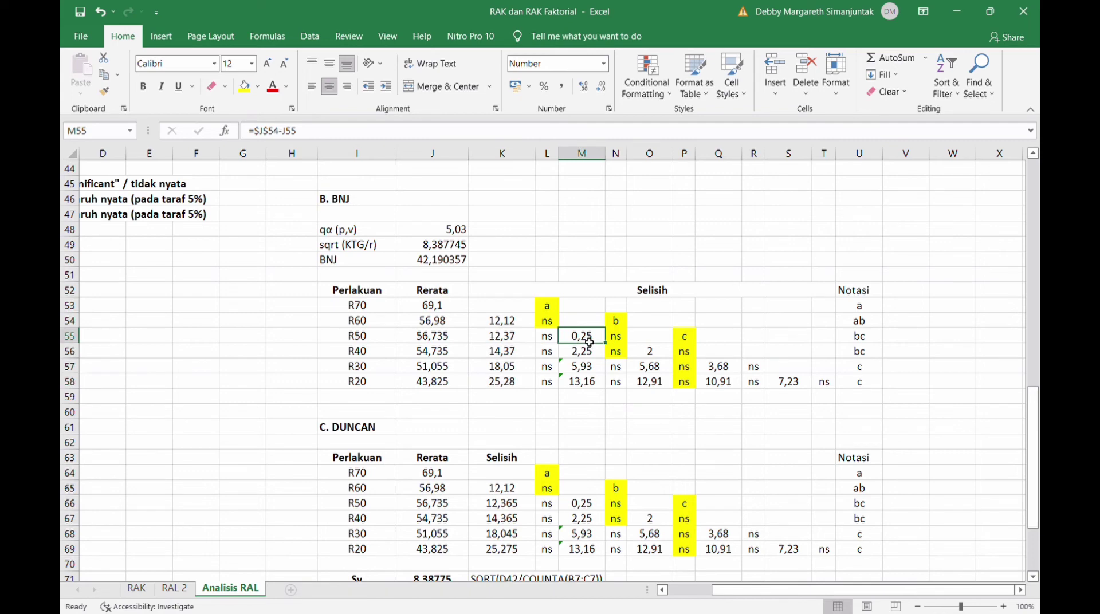
double_click(596, 341)
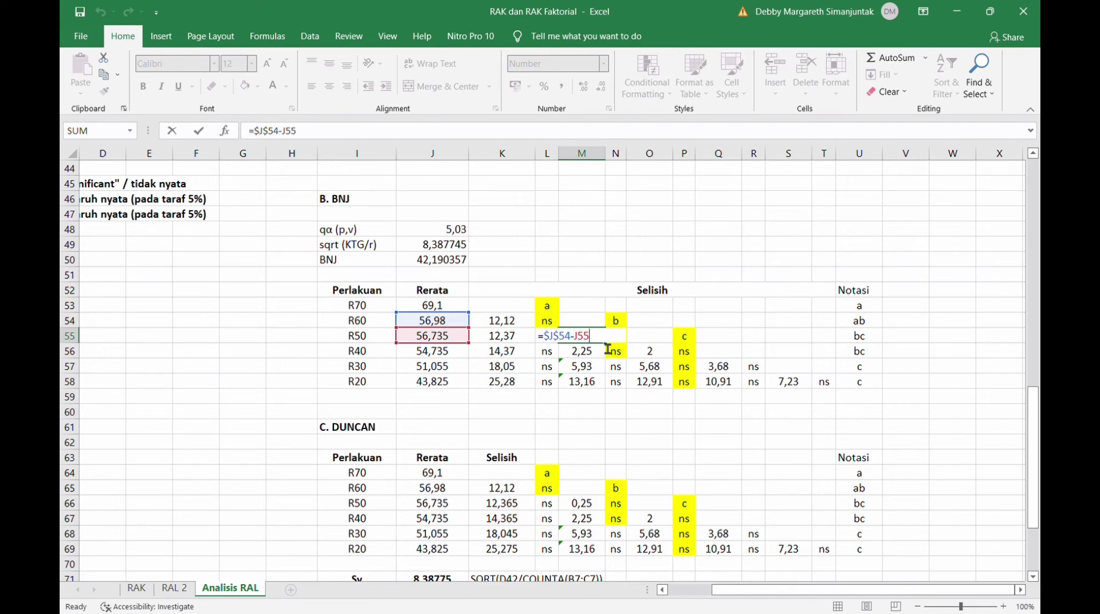
key(ctrl+Return)
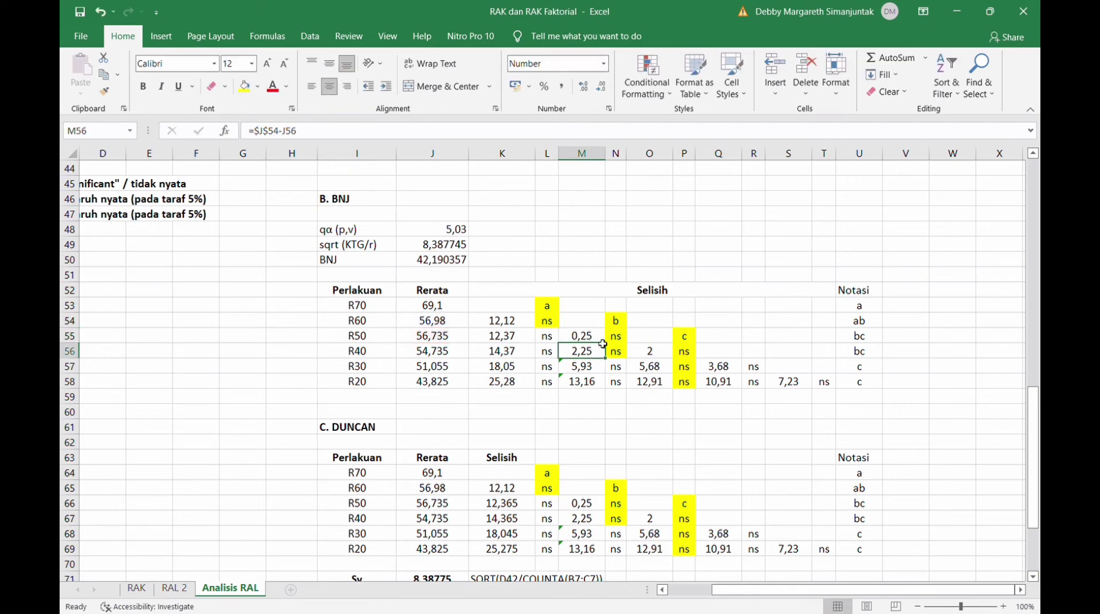
drag(608, 346, 610, 394)
click(668, 402)
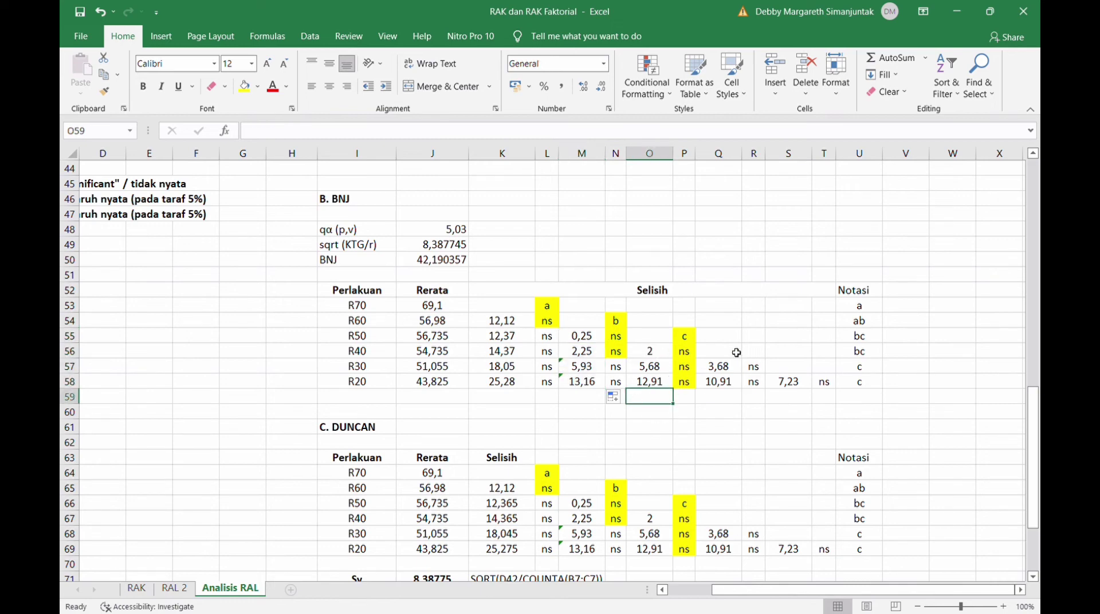
Check the Duncan table's first Selisih formula =$J$64-J65 in the R60 row and fill it down to the R20 row.
scroll(642, 439, down, 4)
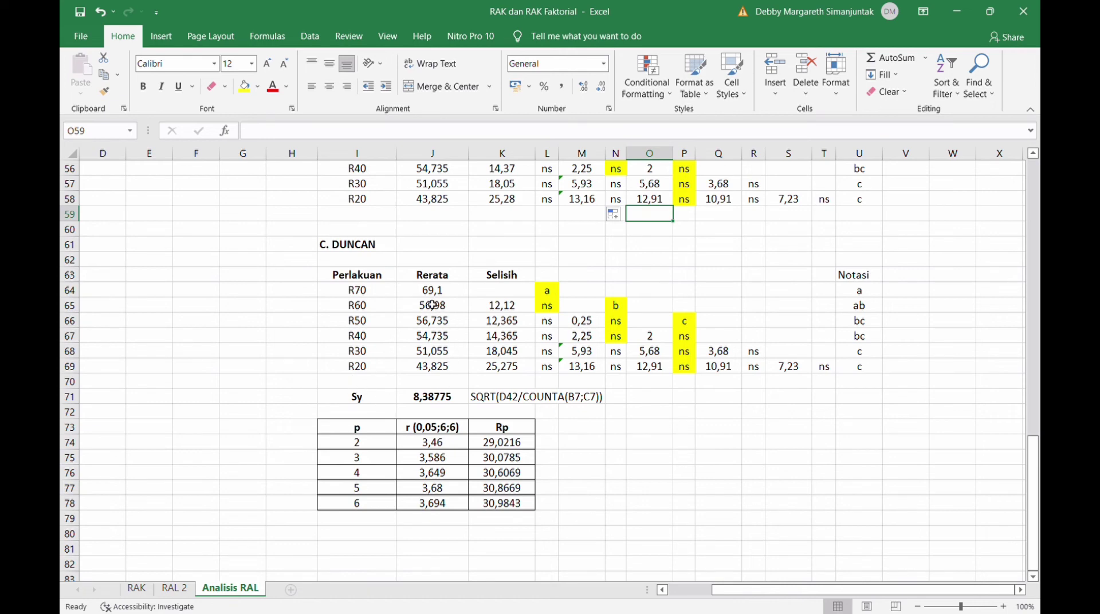
click(517, 308)
double_click(517, 310)
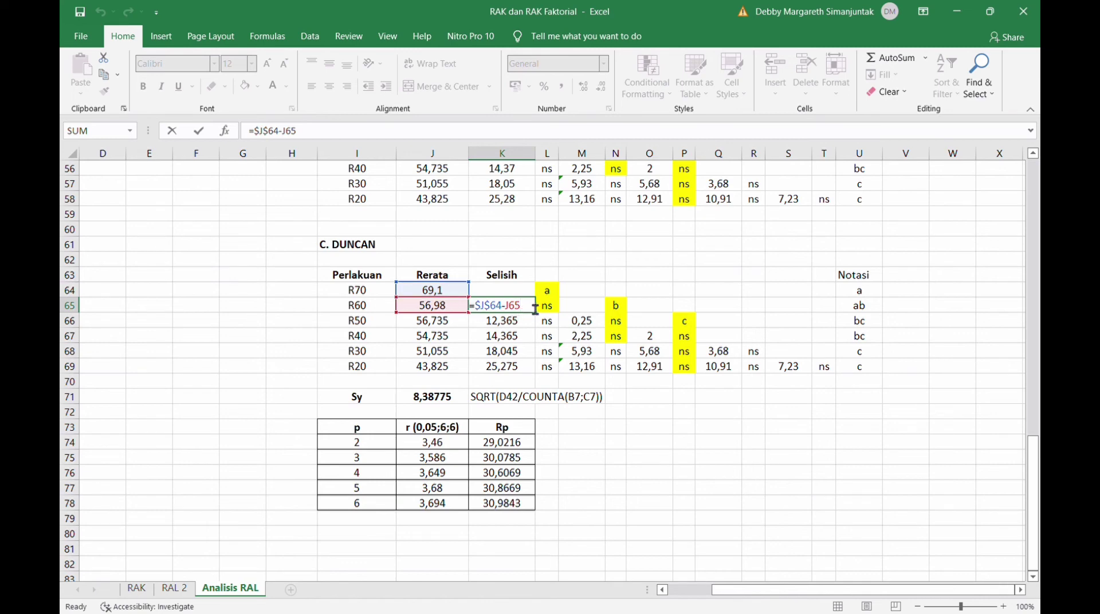
key(Return)
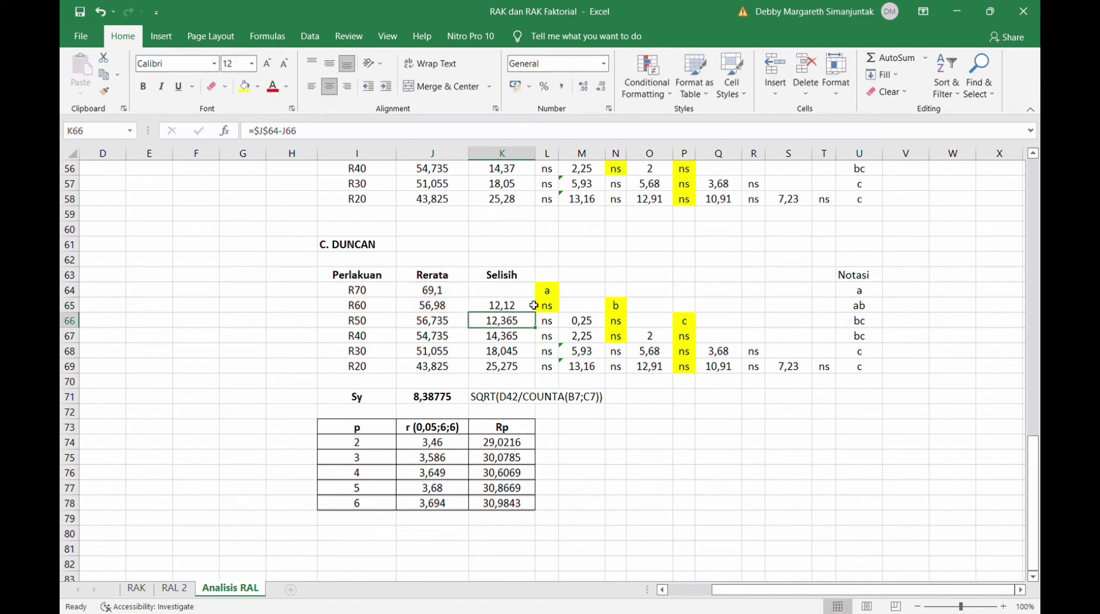
click(533, 306)
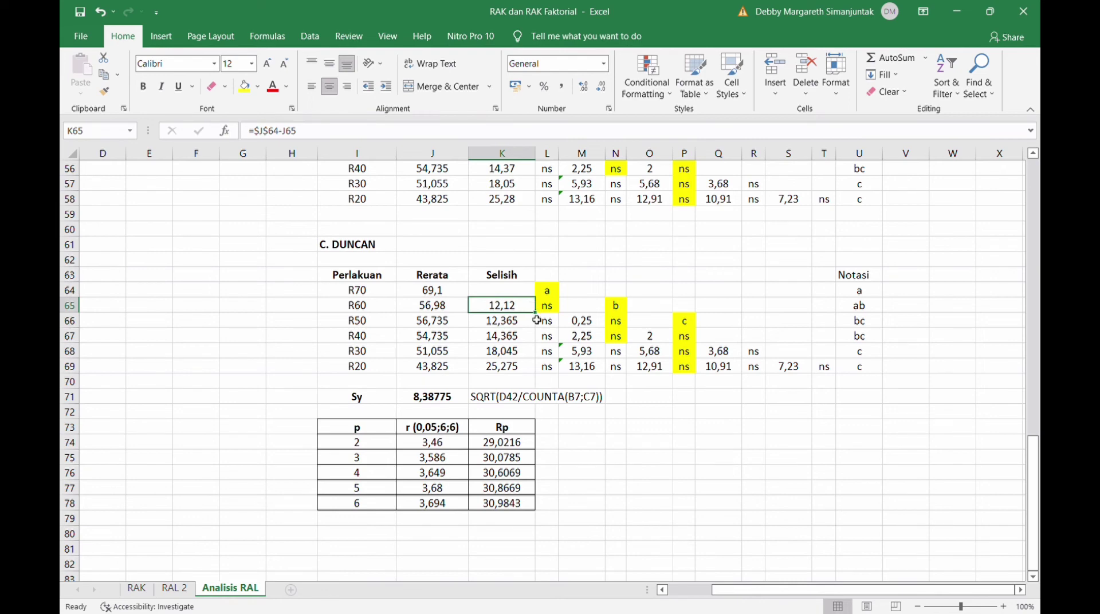
drag(537, 321, 539, 372)
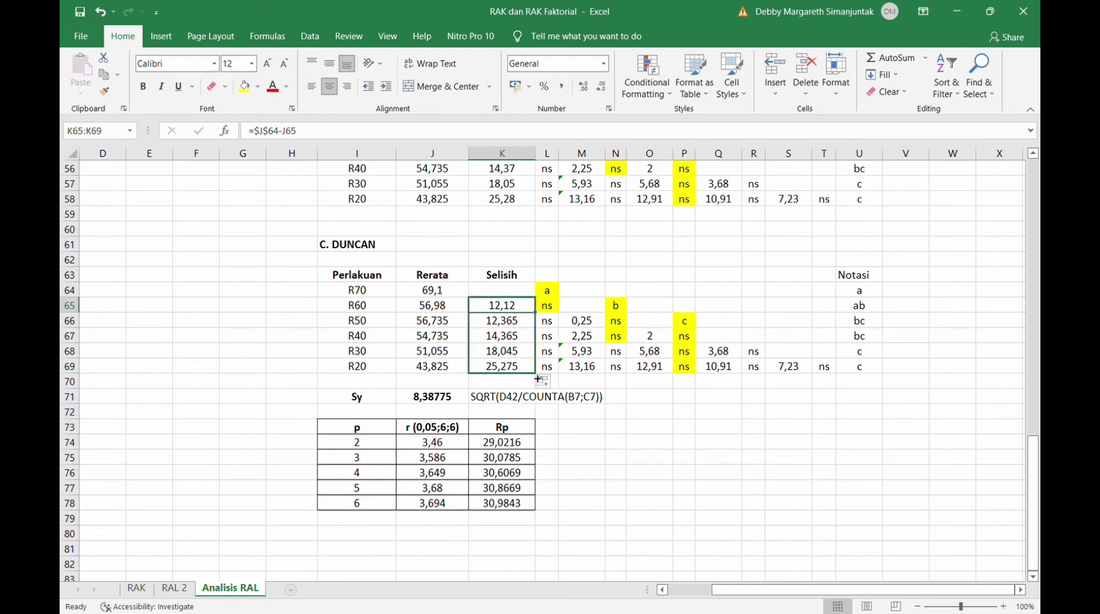
click(554, 324)
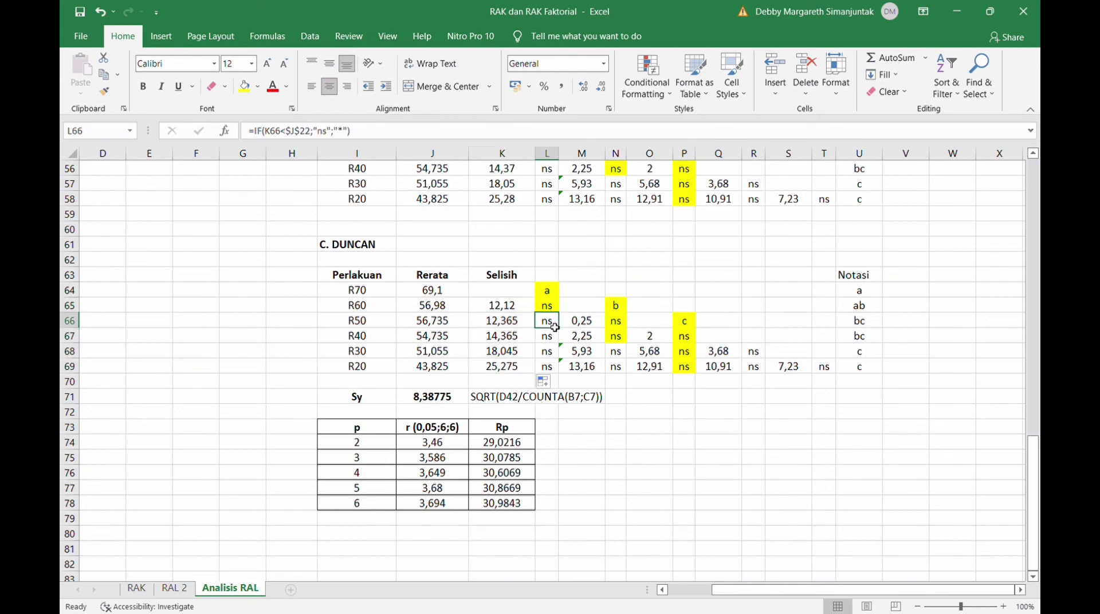
Correct the Duncan table's second Selisih formula in the R50 row to =$J$65-J66.
double_click(591, 326)
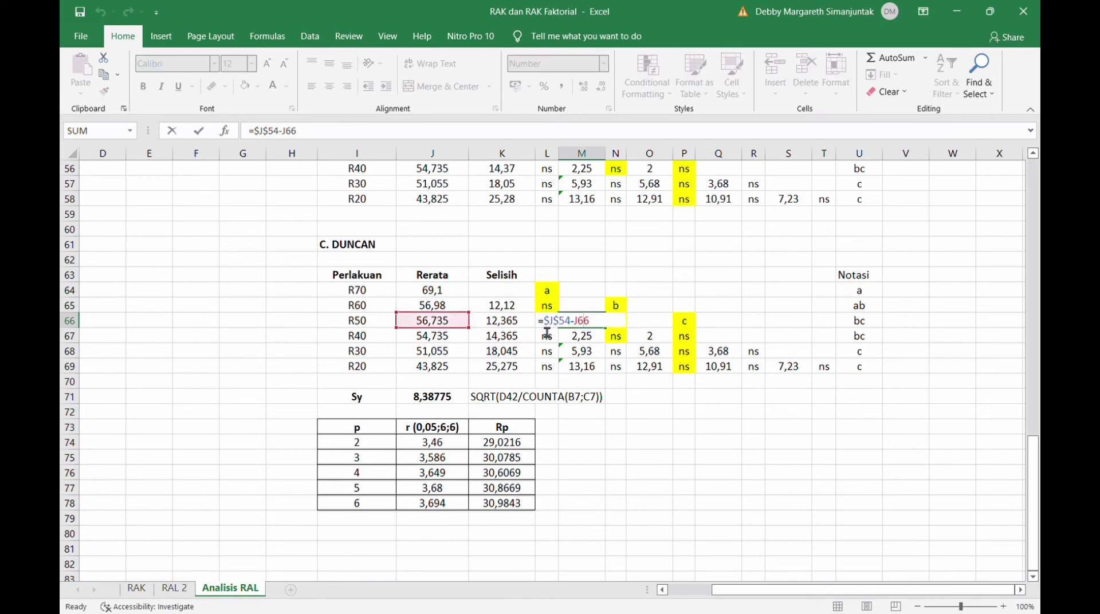
click(571, 323)
key(BackSpace)
key(BackSpace)
key(BackSpace)
key(BackSpace)
key(BackSpace)
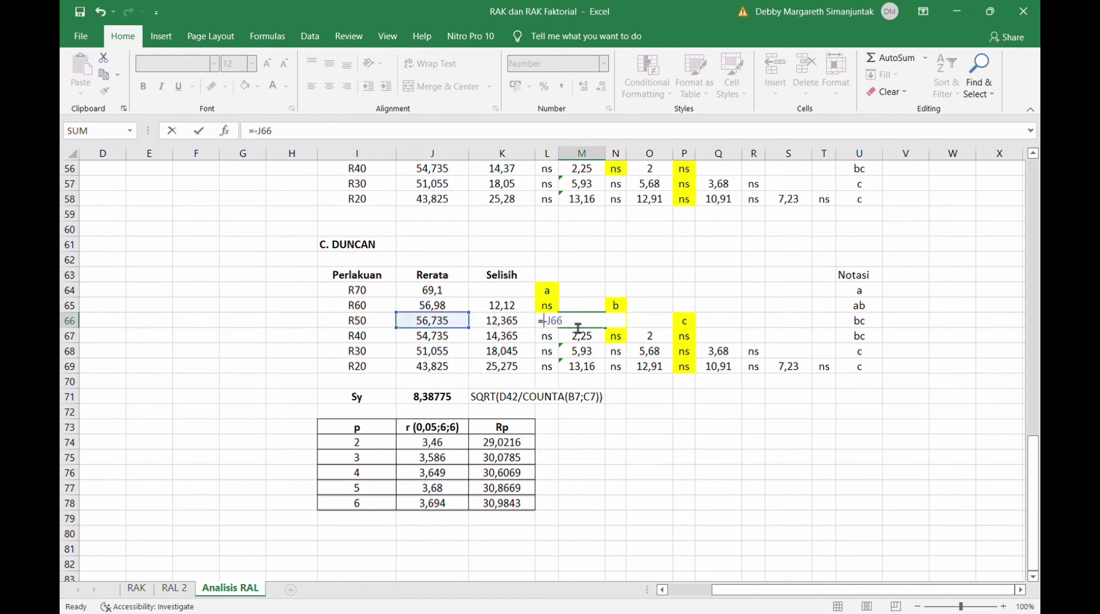
click(458, 312)
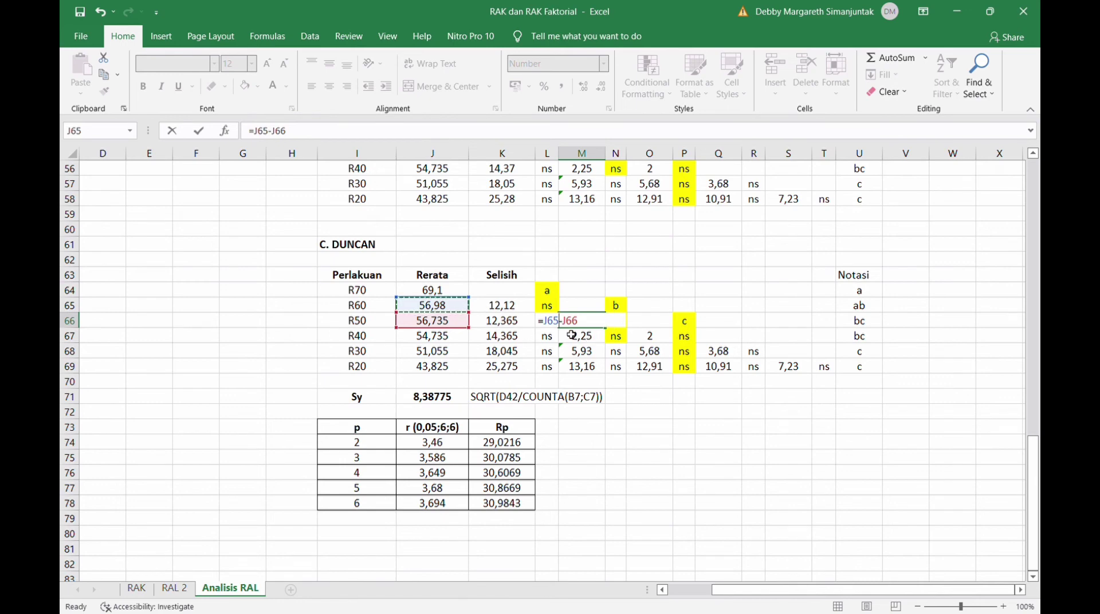
click(553, 322)
text($J$)
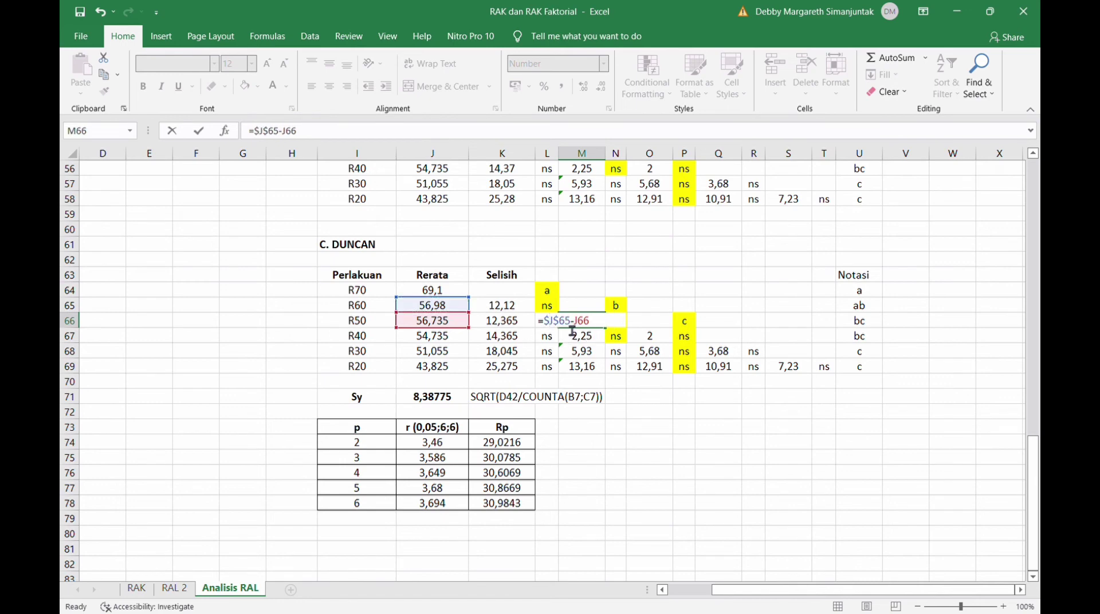
key(Return)
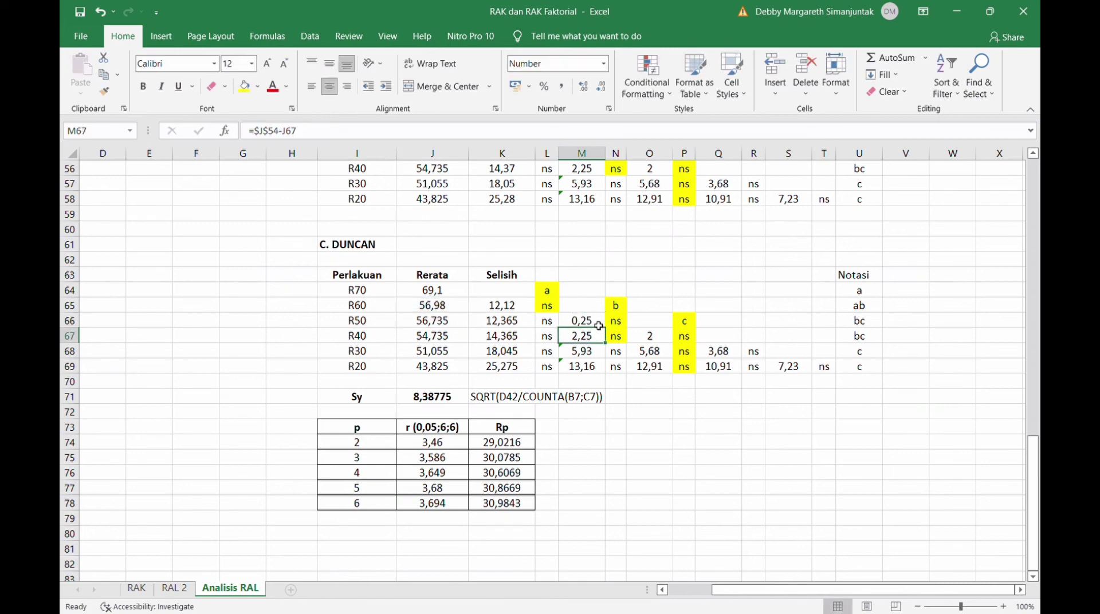
Fill the corrected second Selisih formula in the Duncan table down from the R50 row to the R20 row.
click(599, 325)
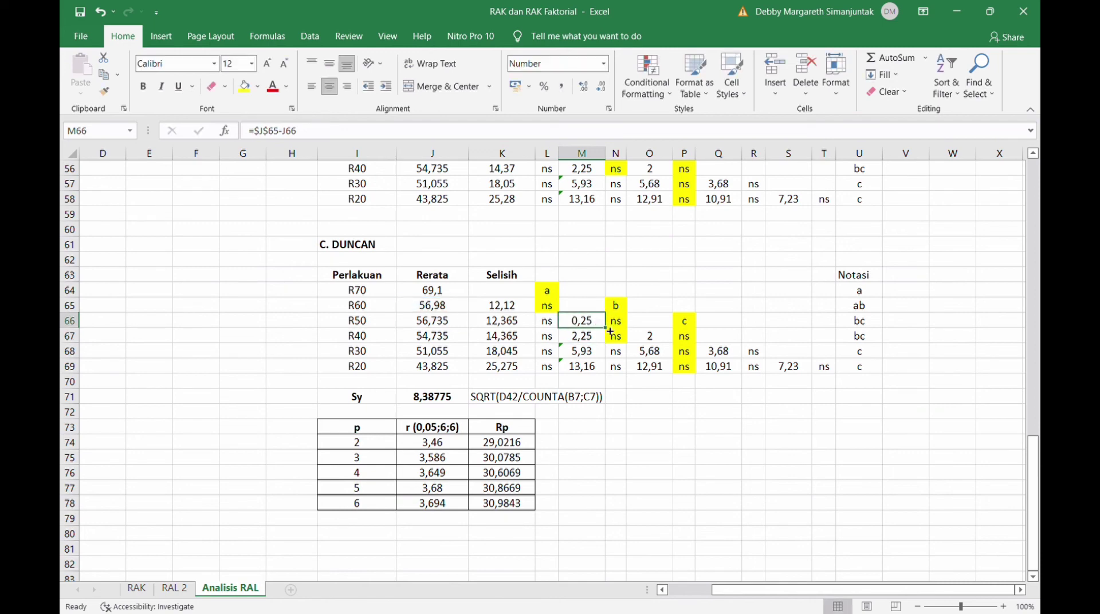
drag(610, 331, 606, 372)
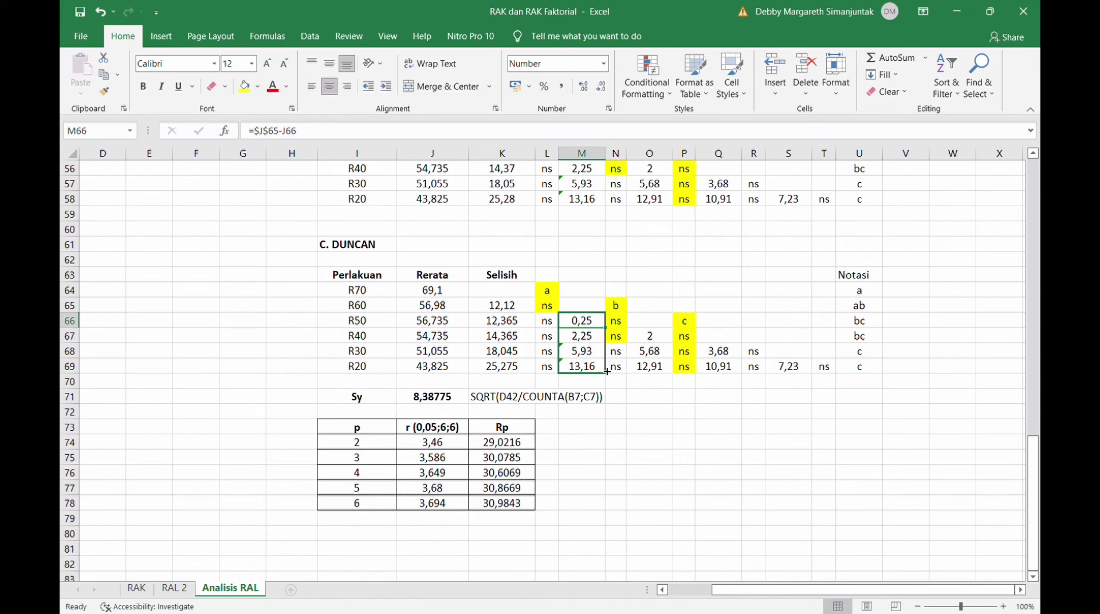
click(649, 382)
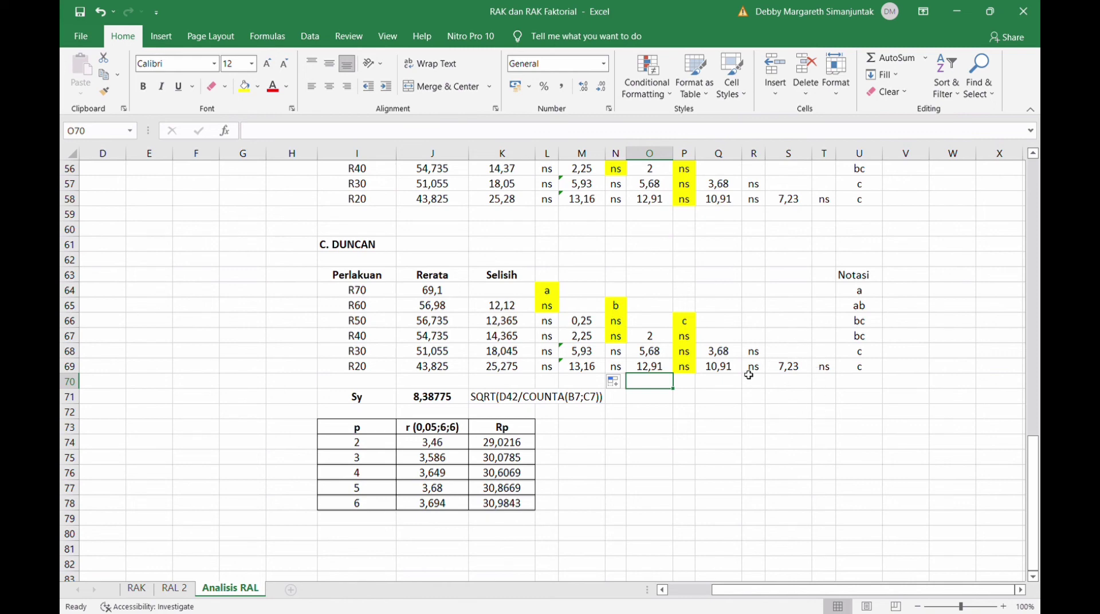
Check the Duncan Sy formula =SQRT(D42/COUNTA(B7:C7)) and trace its references to the Galat KT and the Ulangan headers.
click(429, 404)
double_click(450, 402)
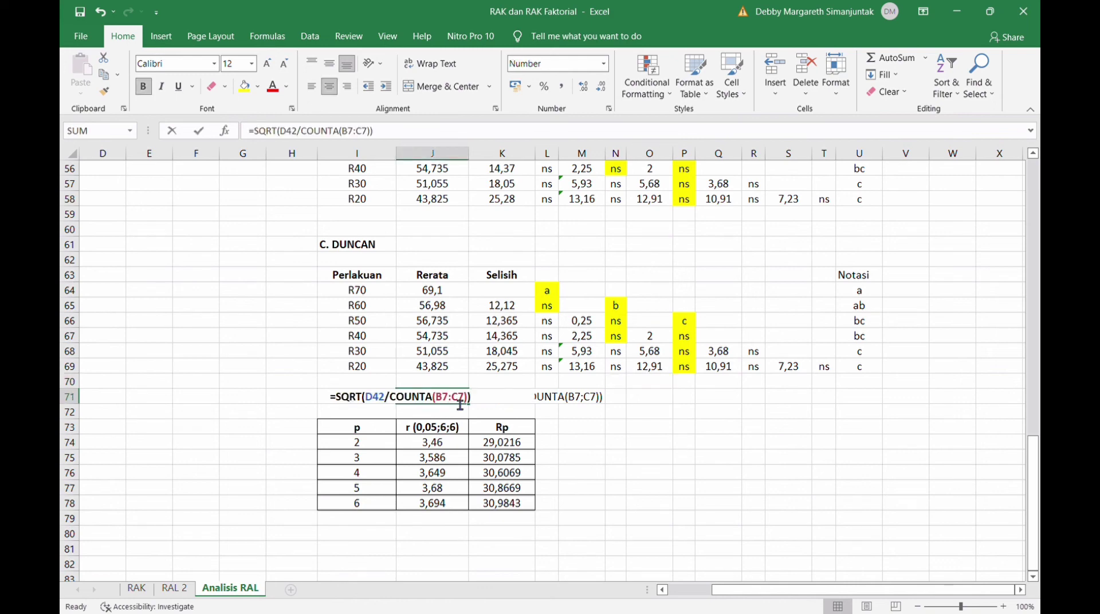
key(BackSpace)
text(:)
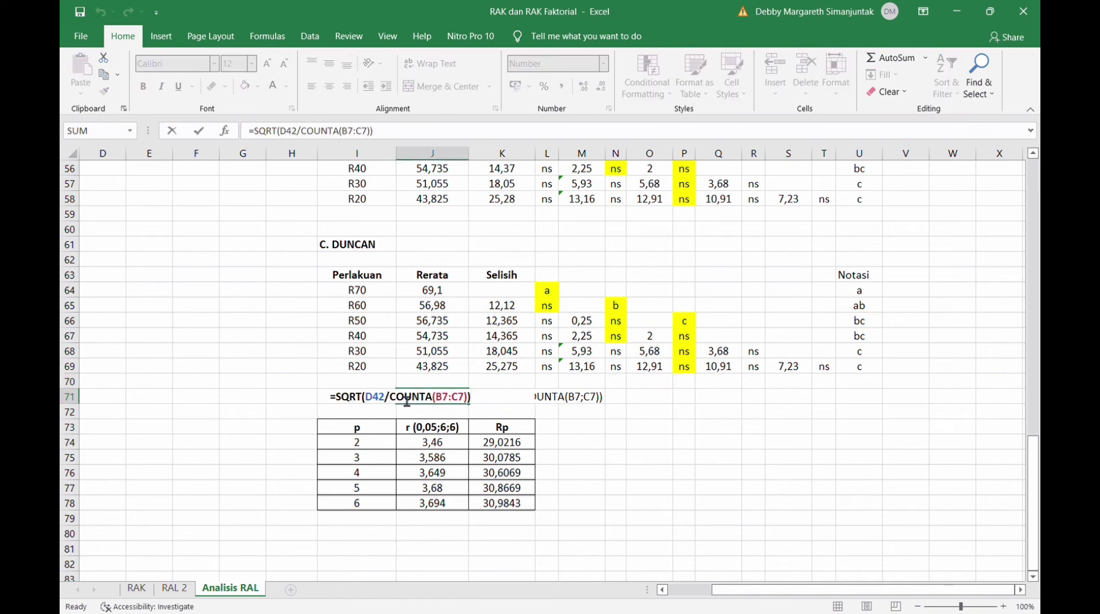
scroll(328, 401, left, 3)
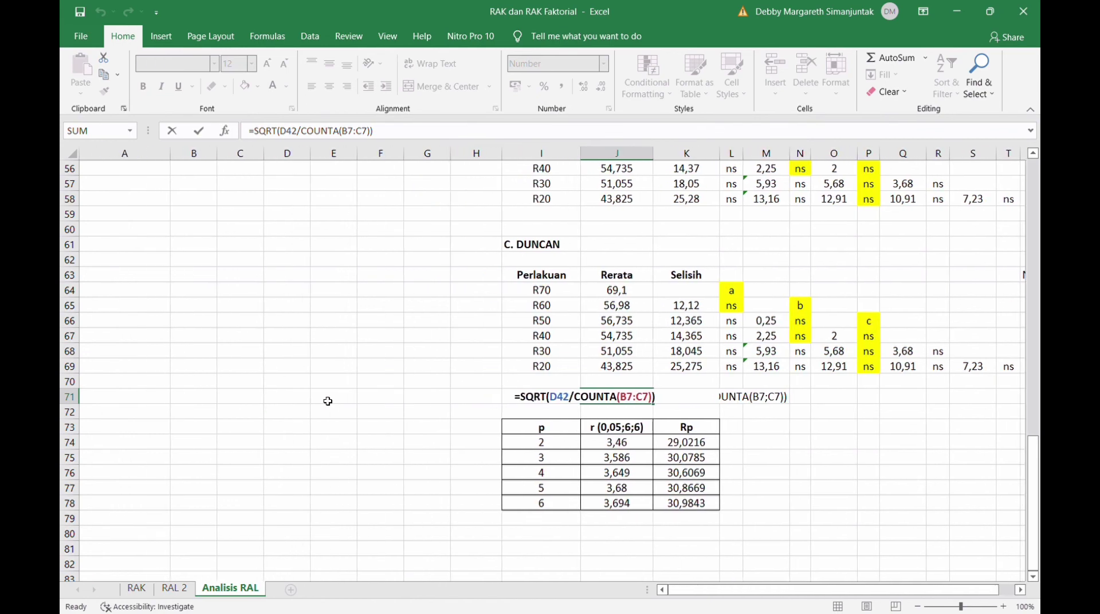
scroll(327, 401, up, 6)
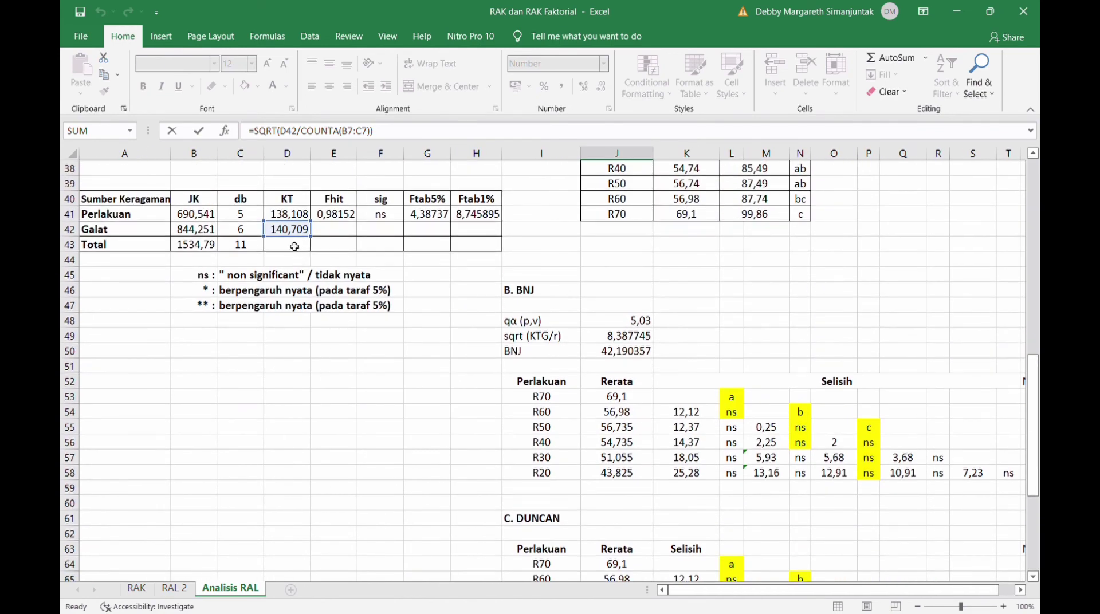
scroll(424, 384, down, 5)
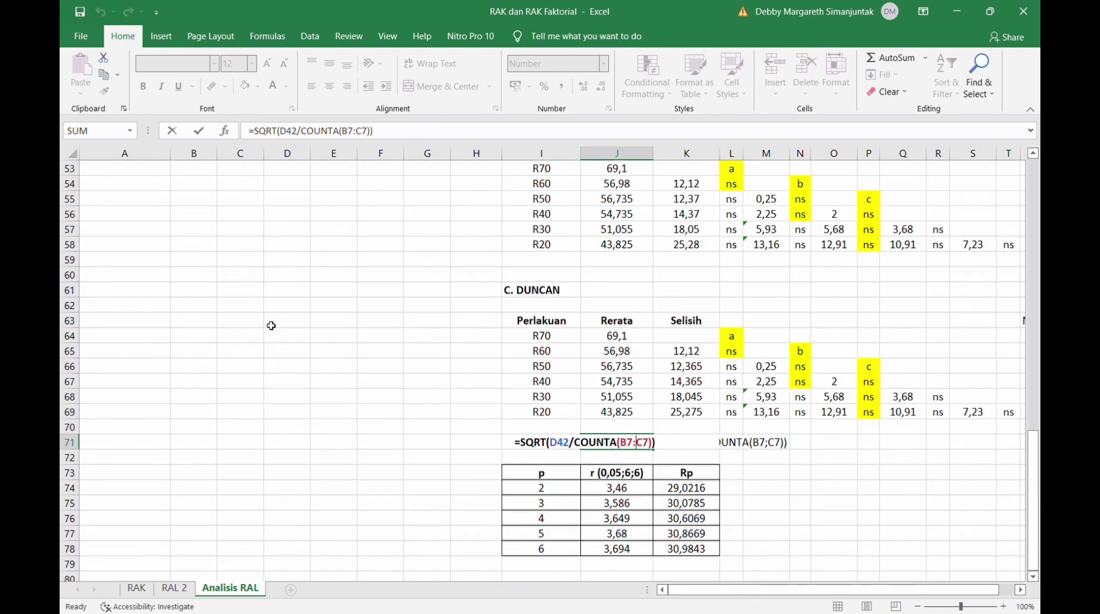
scroll(270, 325, up, 12)
scroll(271, 325, up, 3)
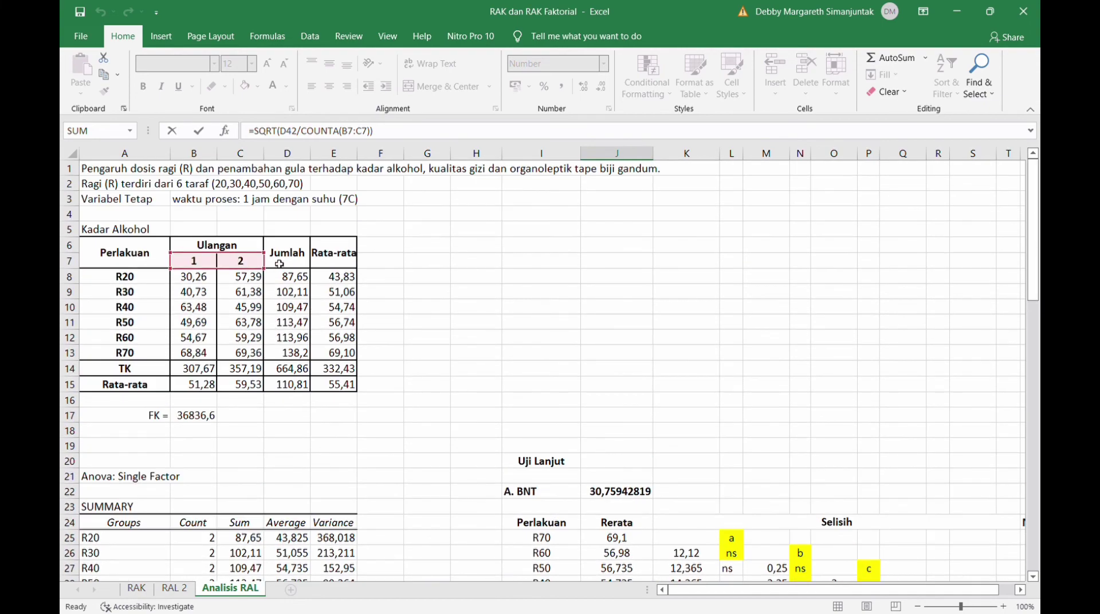
scroll(461, 446, down, 8)
scroll(460, 445, down, 9)
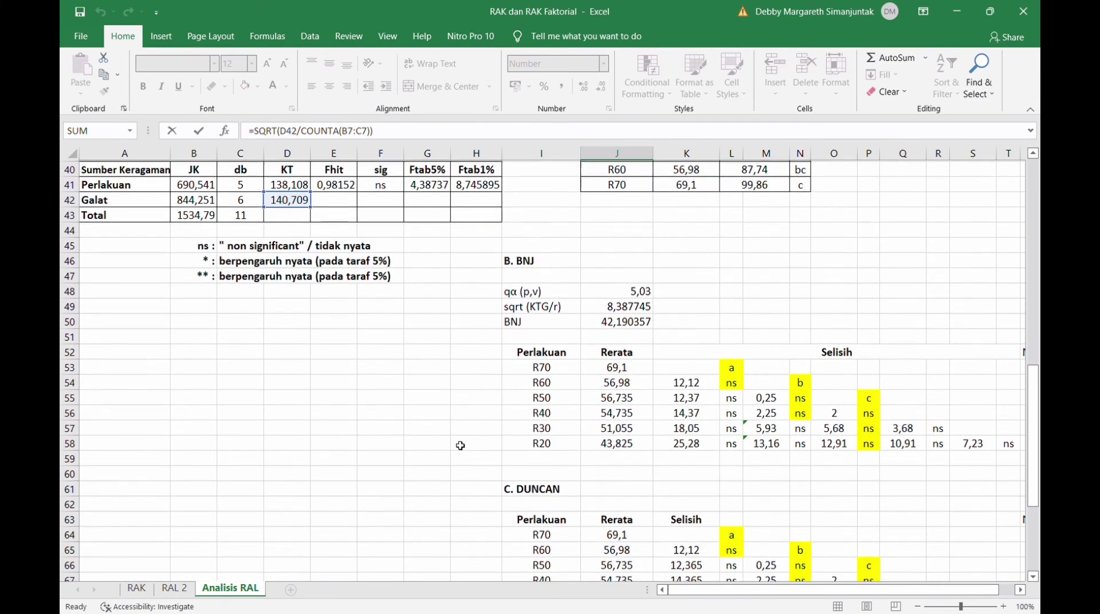
key(End)
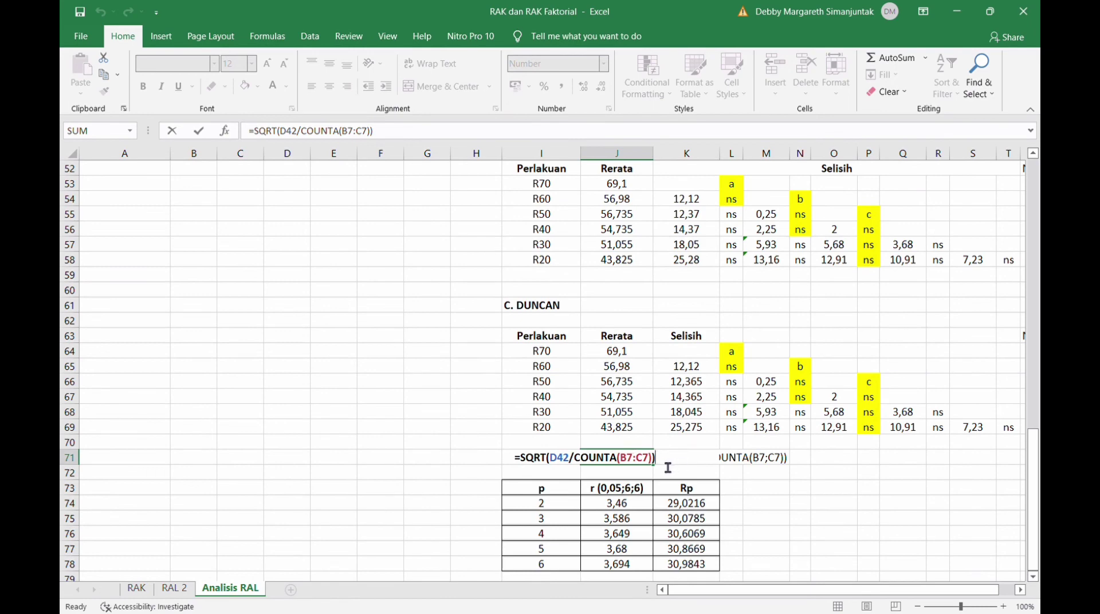
key(Return)
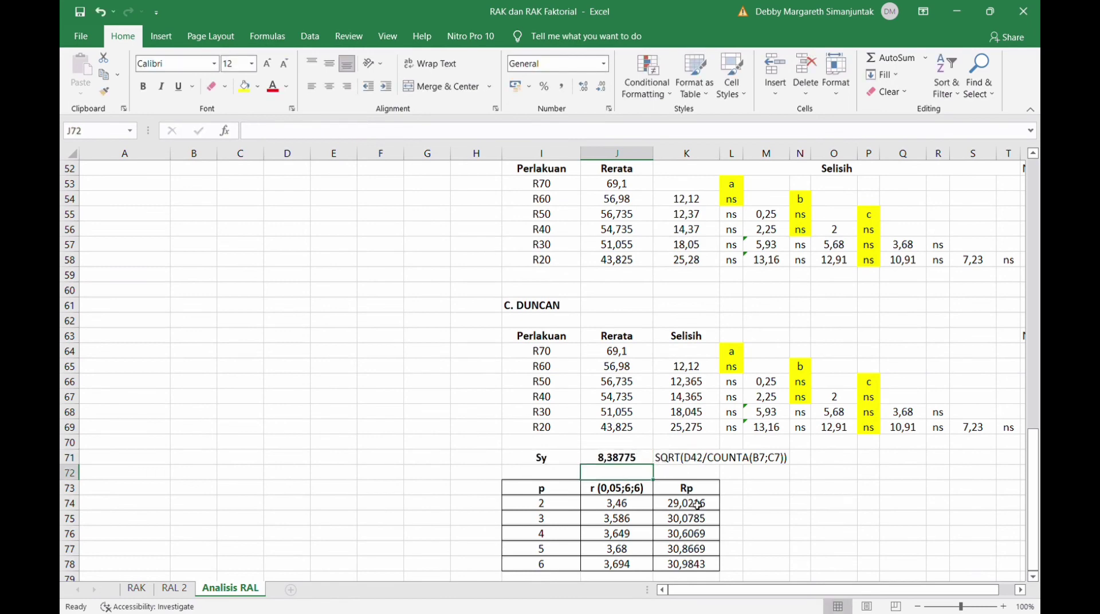
Check the Rp formula =J74*$J$71 in the p = 2 row and fill it down to the p = 6 row.
scroll(698, 506, down, 1)
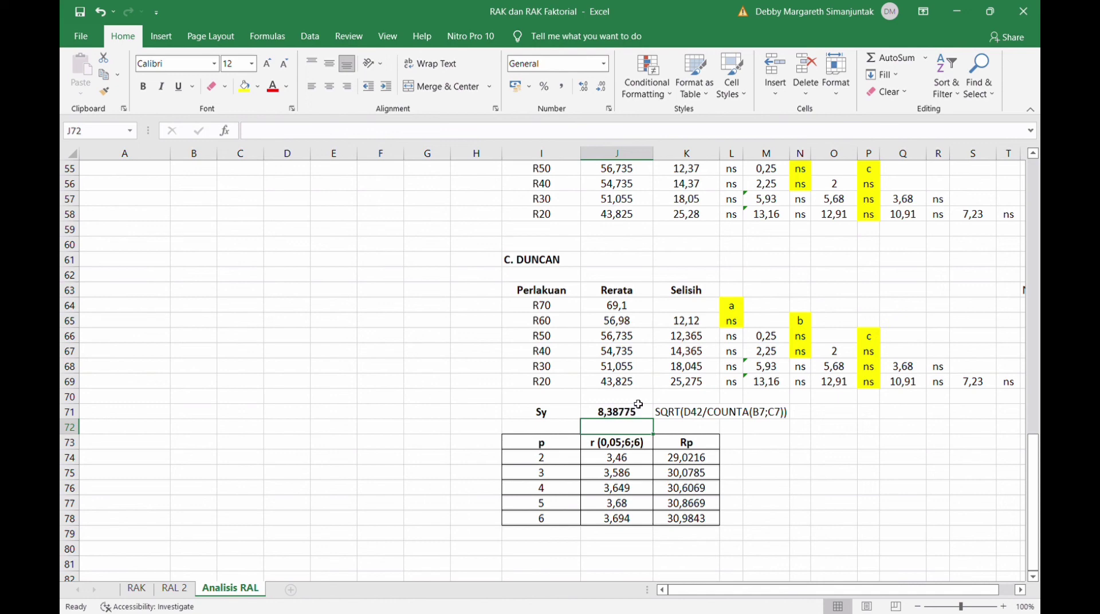
click(692, 456)
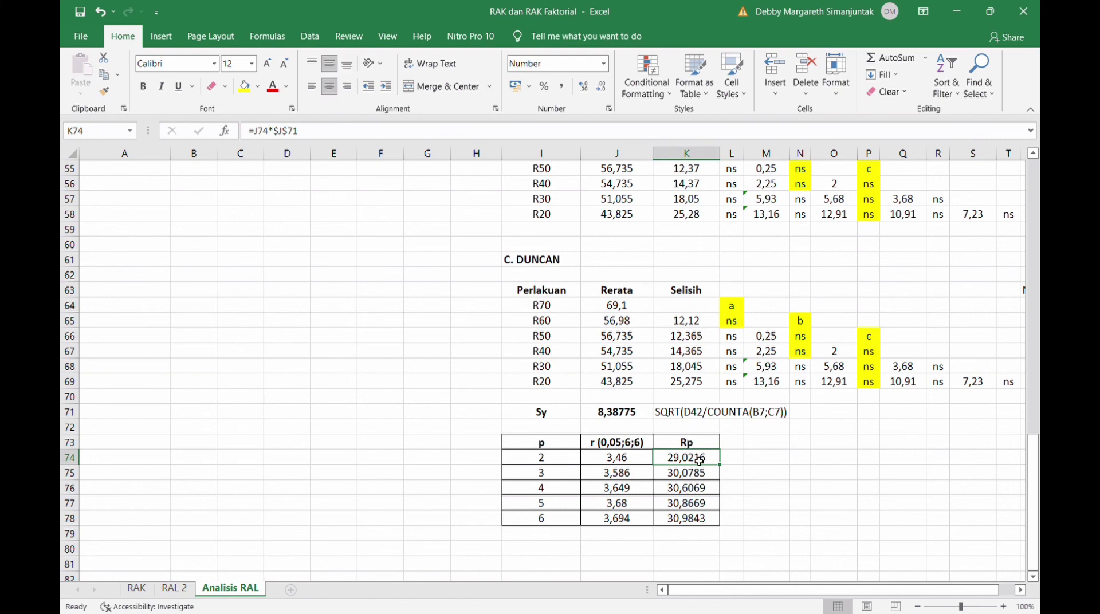
double_click(700, 459)
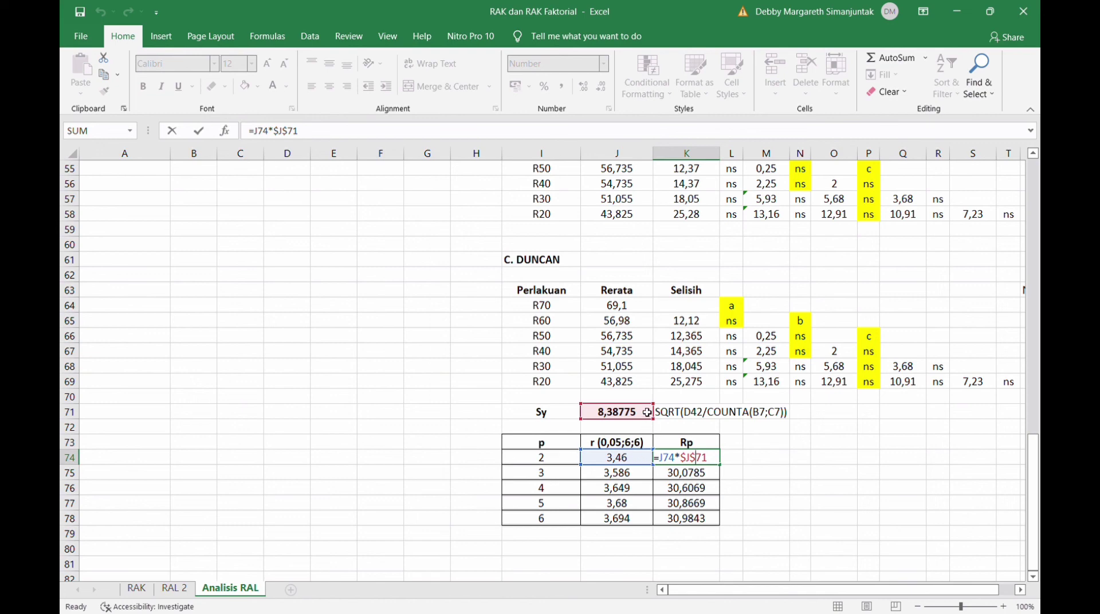
click(718, 464)
key(Return)
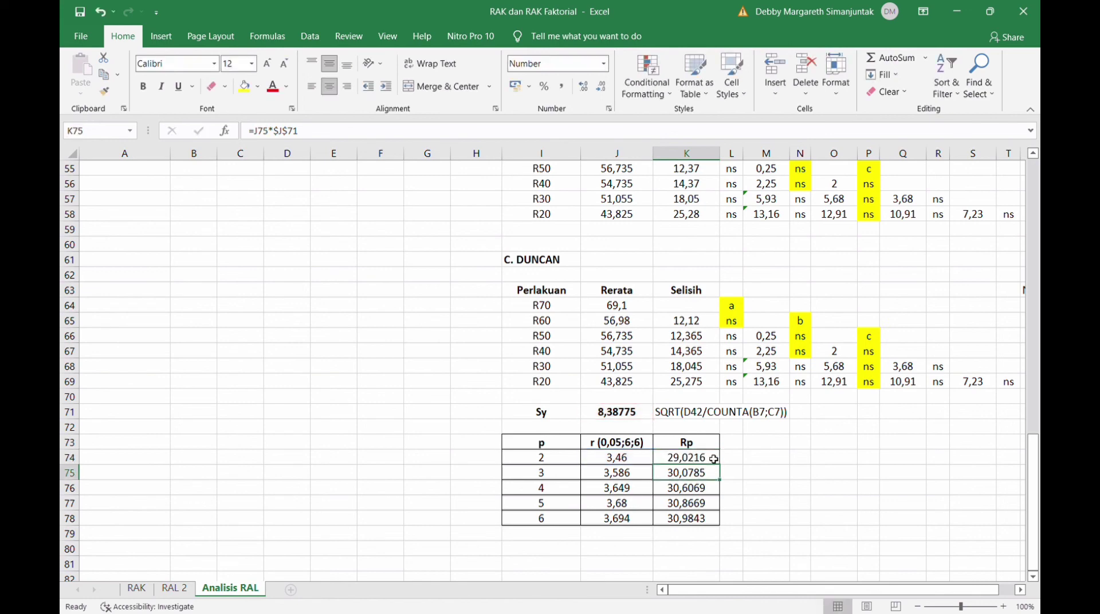
click(713, 459)
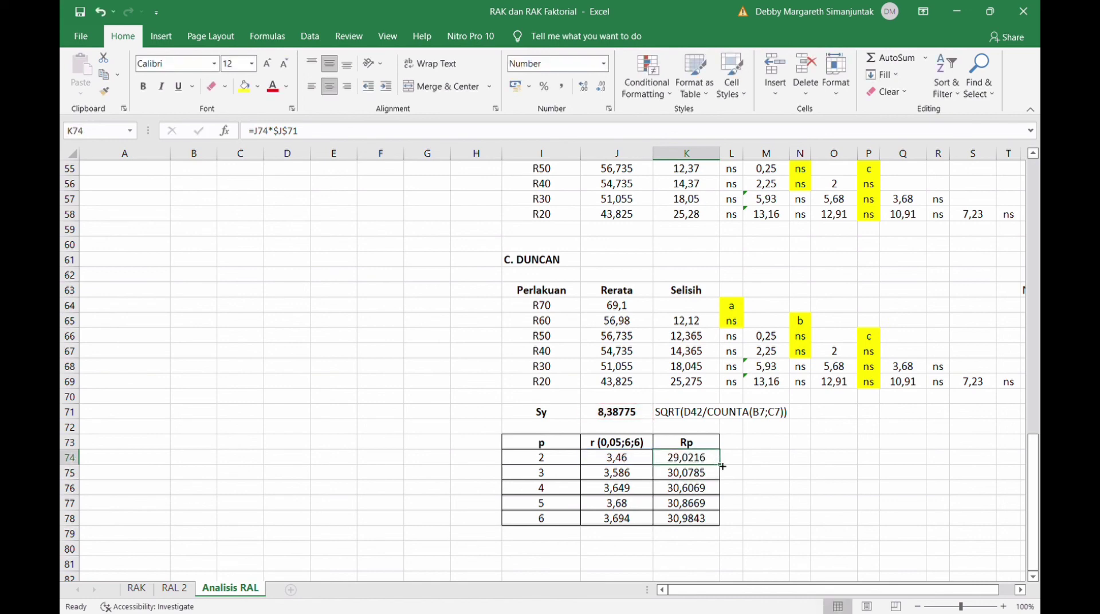
drag(723, 466, 723, 527)
click(739, 503)
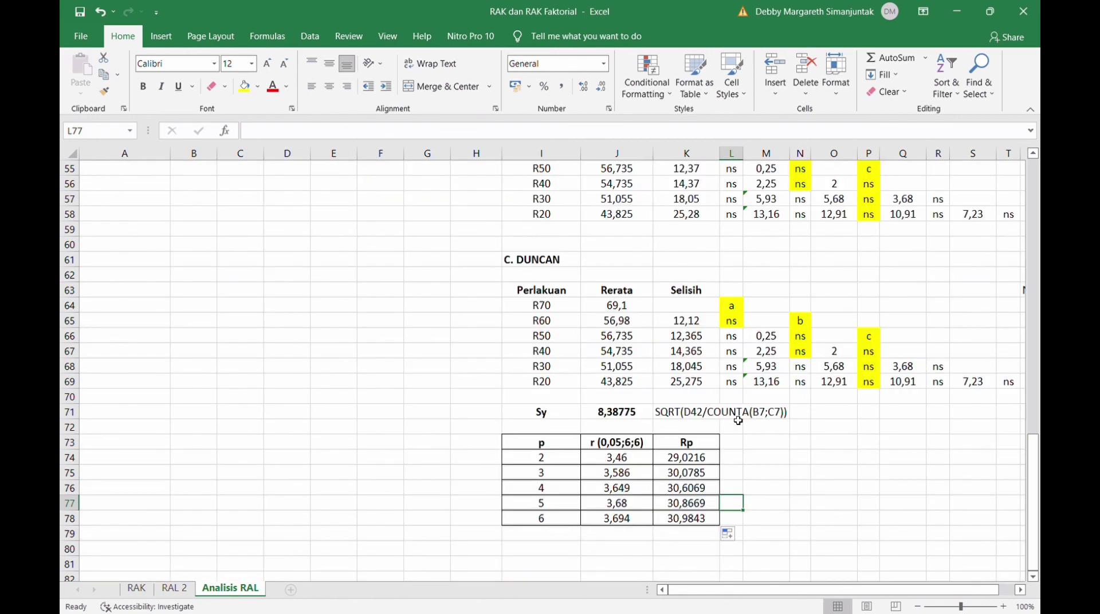
Review the whole RAL sheet, from the Kadar Alkohol data through the ANOVA and BNJ tables to the Duncan table's Notasi column.
scroll(738, 420, up, 10)
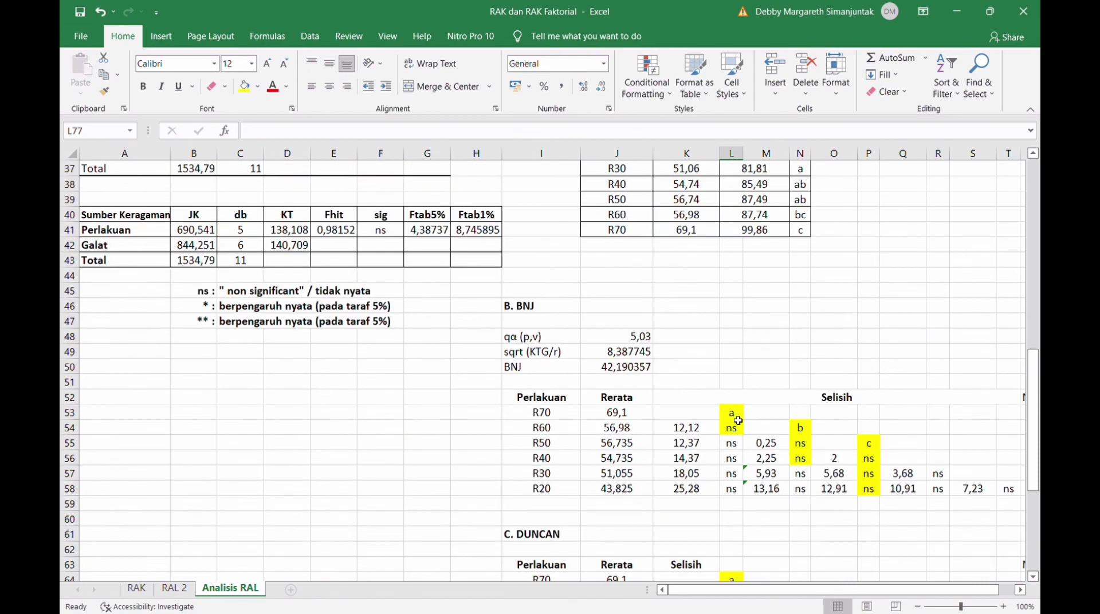
scroll(738, 421, up, 8)
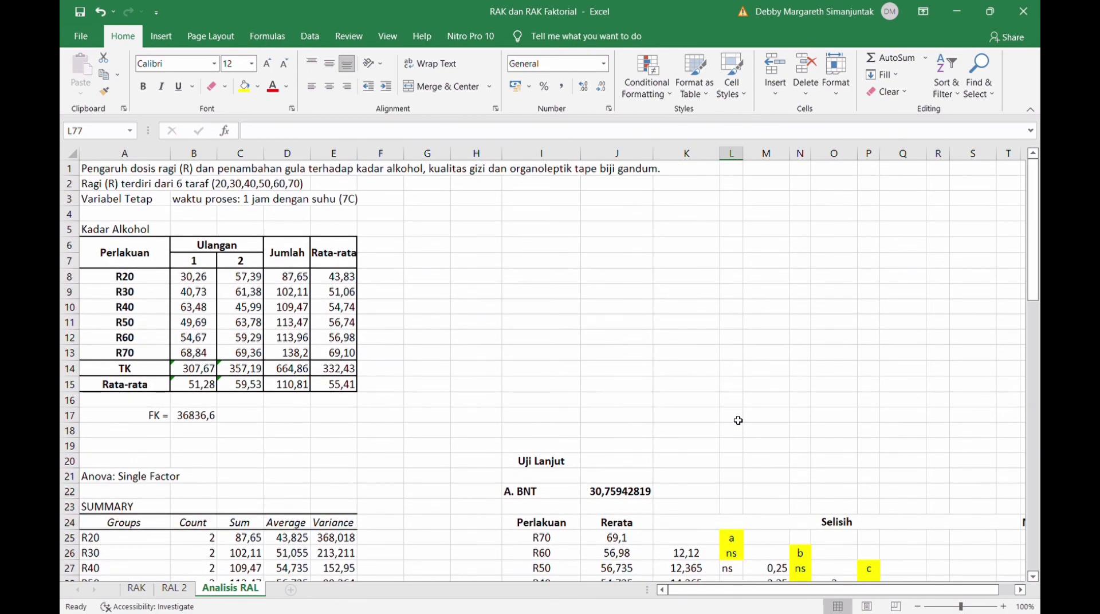
scroll(738, 420, down, 15)
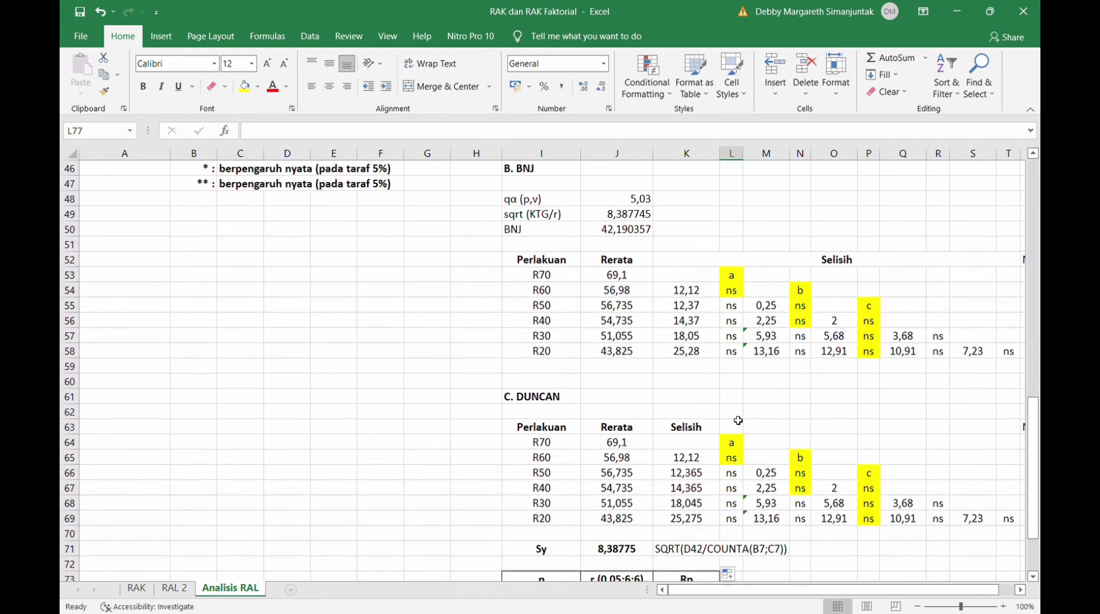
scroll(737, 421, down, 2)
scroll(737, 420, up, 2)
scroll(738, 421, down, 3)
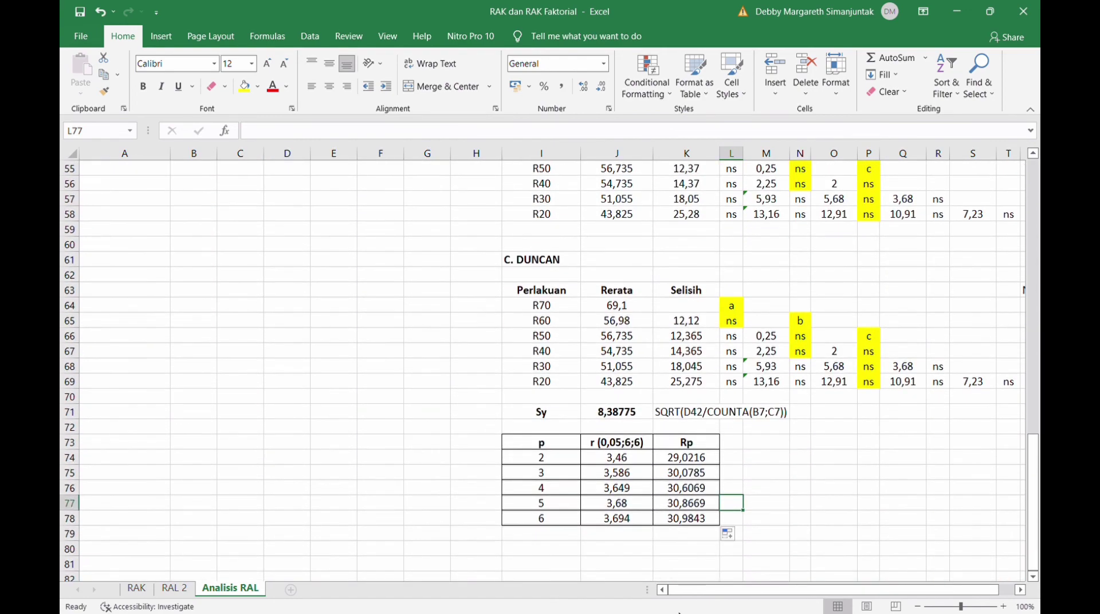
scroll(839, 482, right, 4)
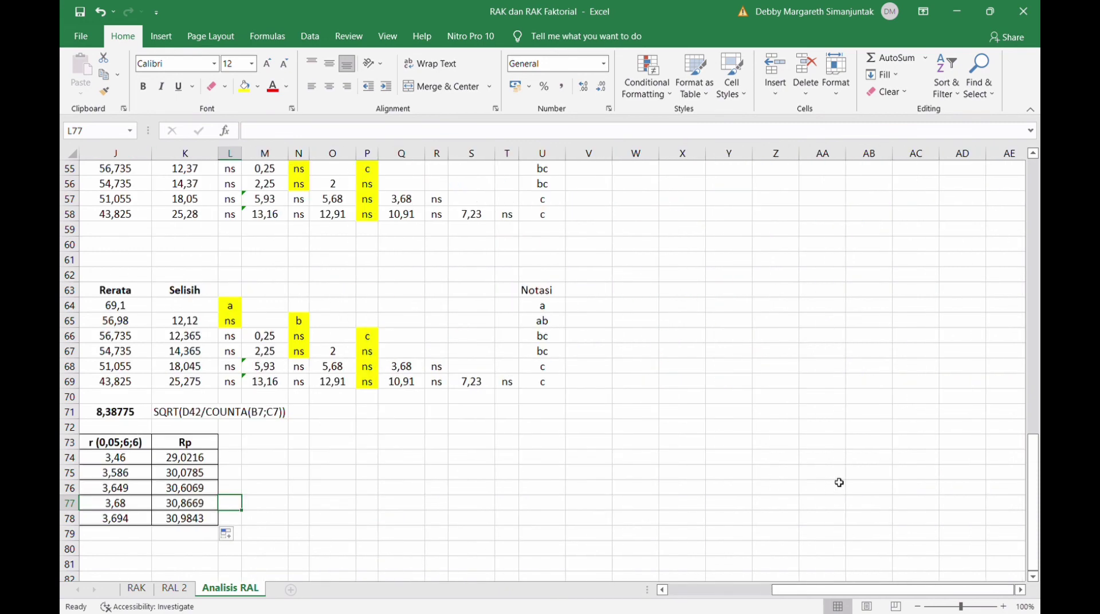
scroll(839, 482, left, 1)
scroll(839, 482, left, 2)
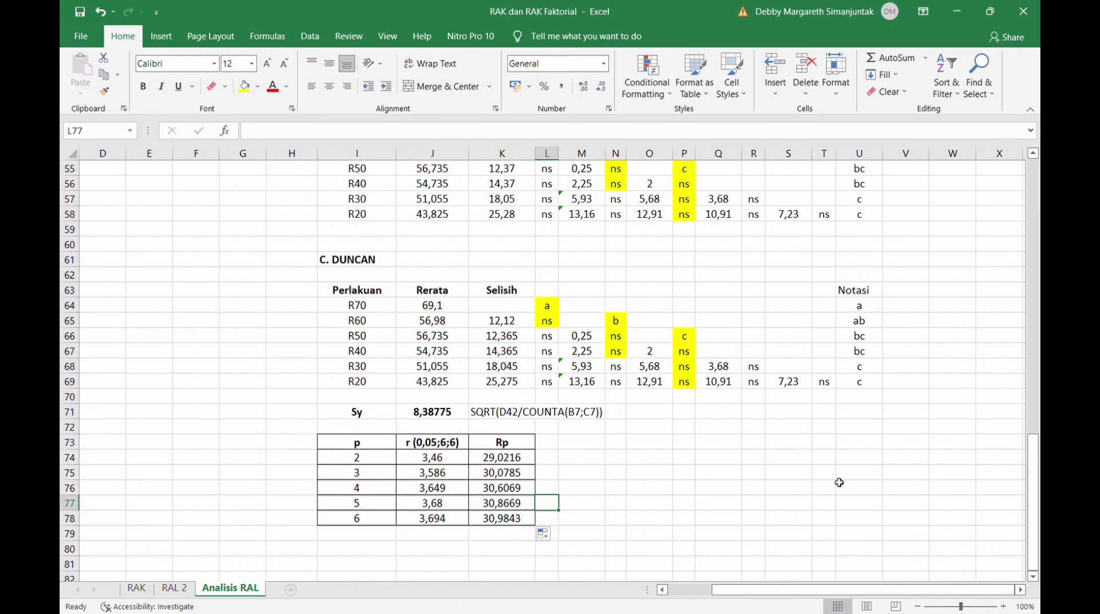